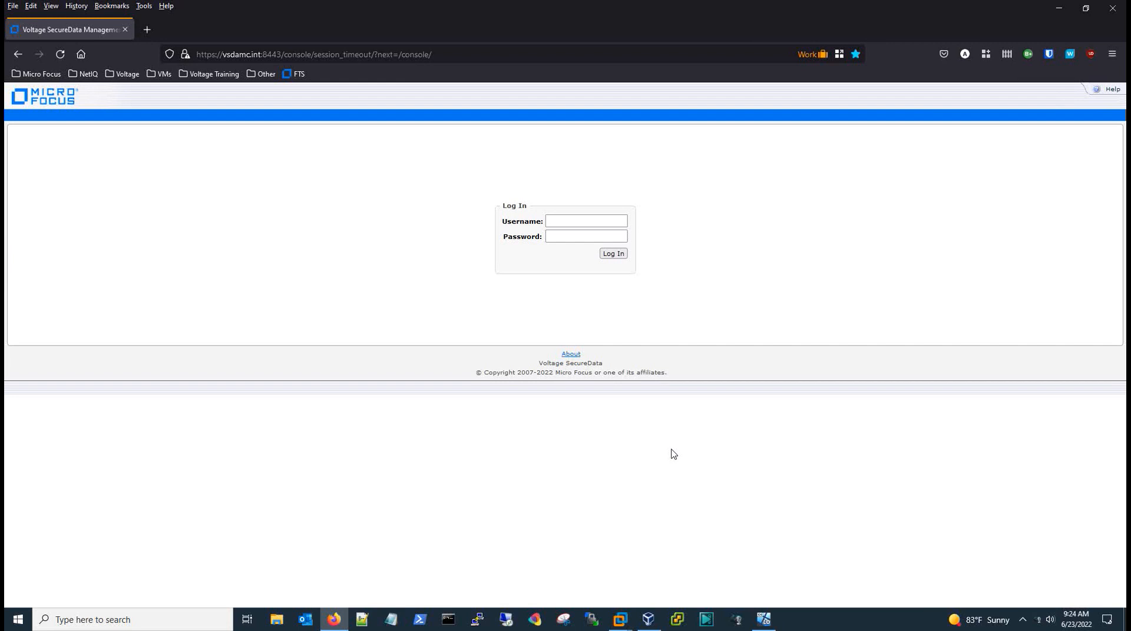
Log in to the console with the administrator username and password.
{"action": "left_click", "coordinate": [563, 221]}
{"action": "type", "text": "admin"}
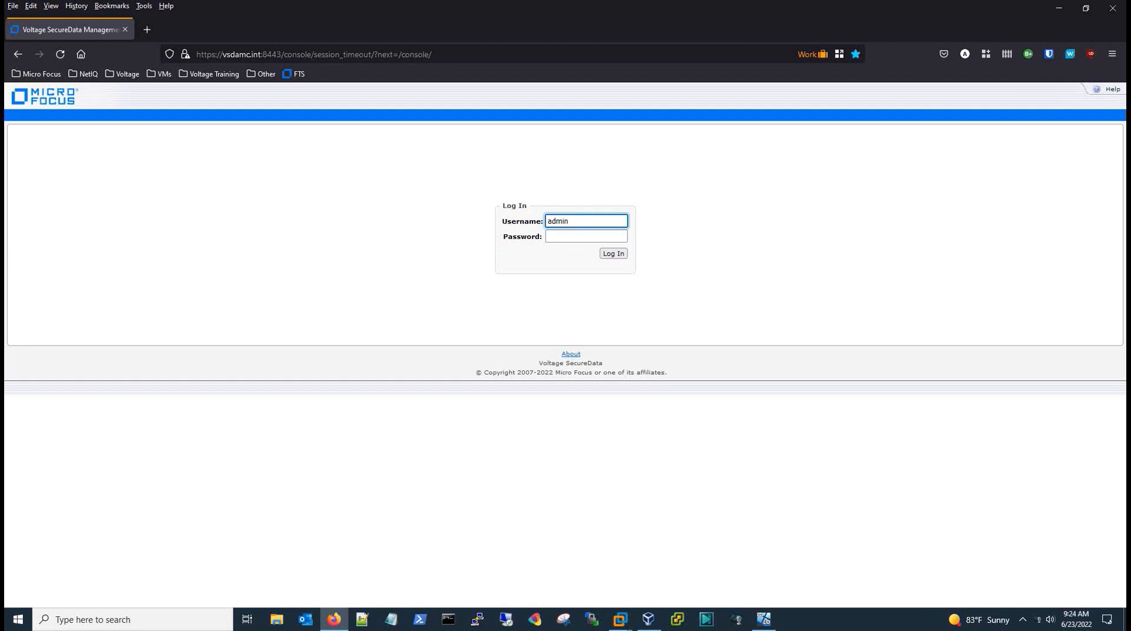
{"action": "key", "text": "Tab"}
{"action": "type", "text": "********"}
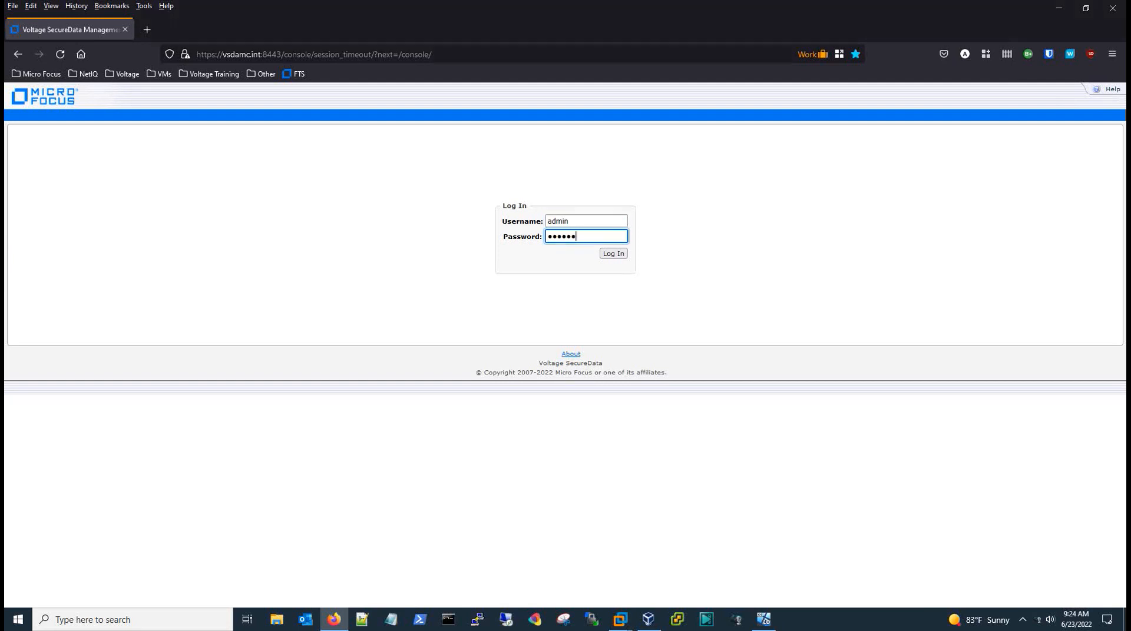
{"action": "type", "text": "*"}
{"action": "key", "text": "Return"}
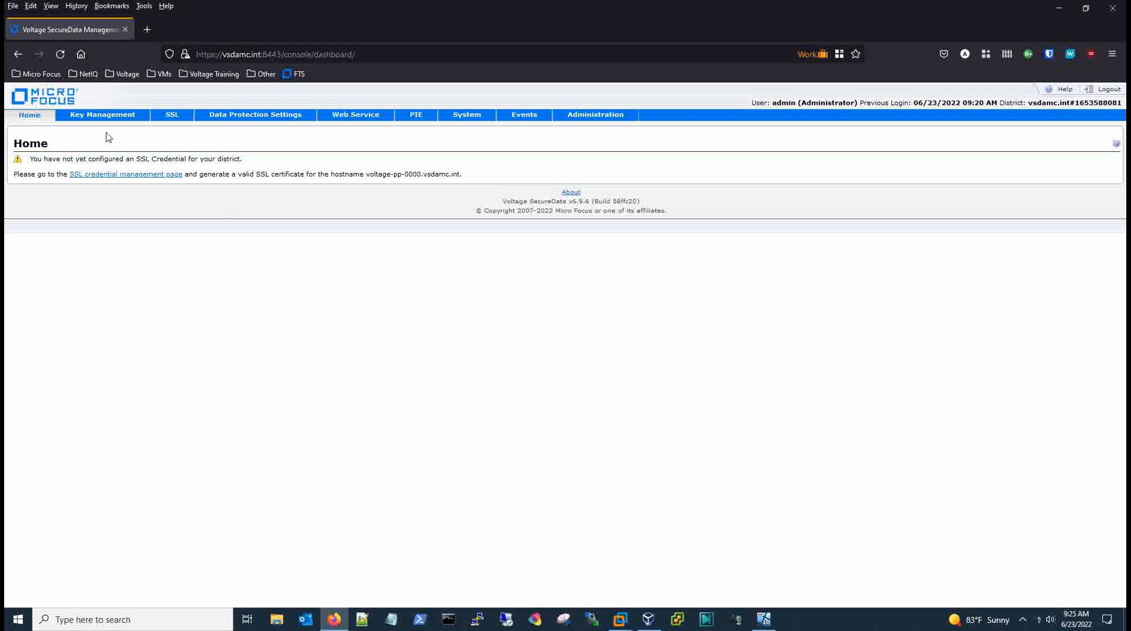
Visit Key Management, return to Home, and go to the SSL Credentials page.
{"action": "left_click", "coordinate": [100, 120]}
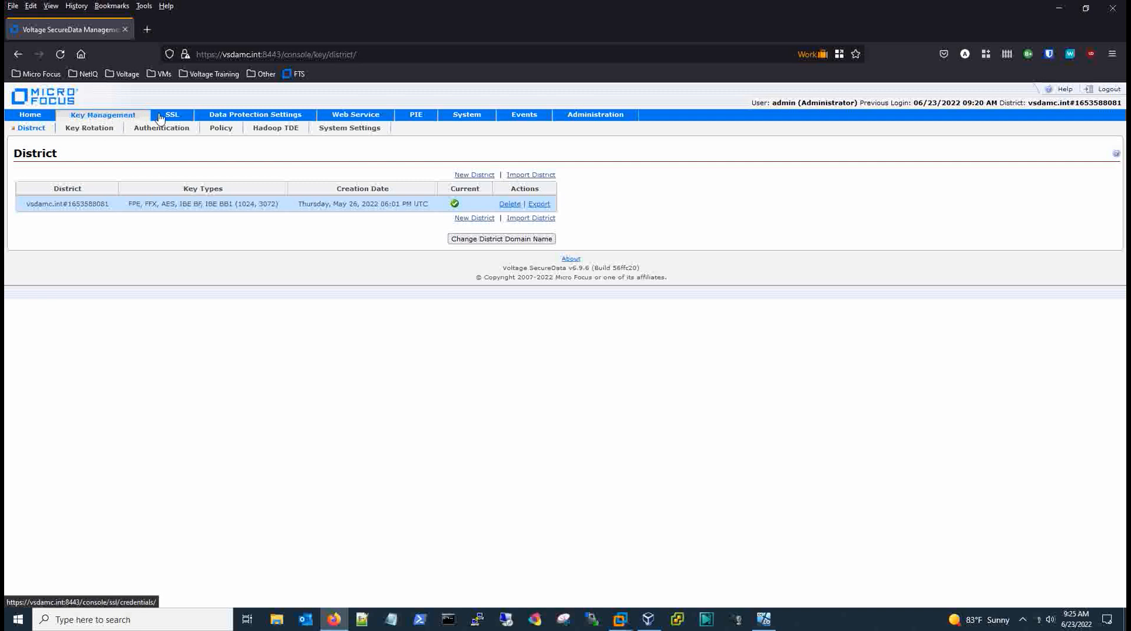
{"action": "left_click", "coordinate": [36, 118]}
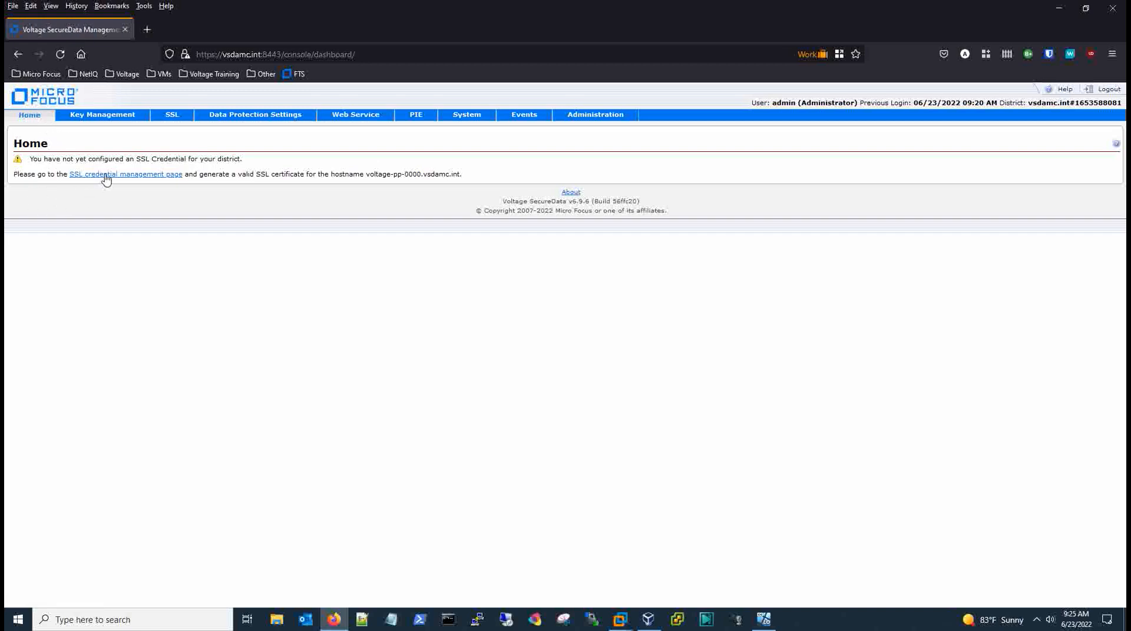
{"action": "left_click", "coordinate": [172, 118]}
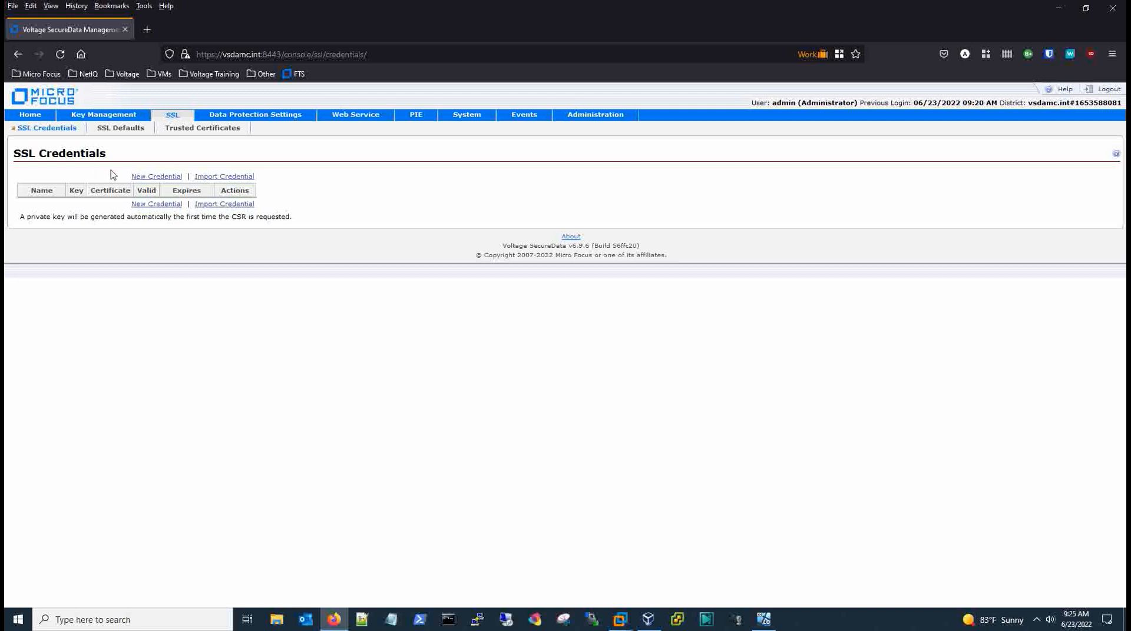
Create and save a new SSL credential with hostname voltage-pp-0000.vsdamc.int.
{"action": "left_click", "coordinate": [165, 180]}
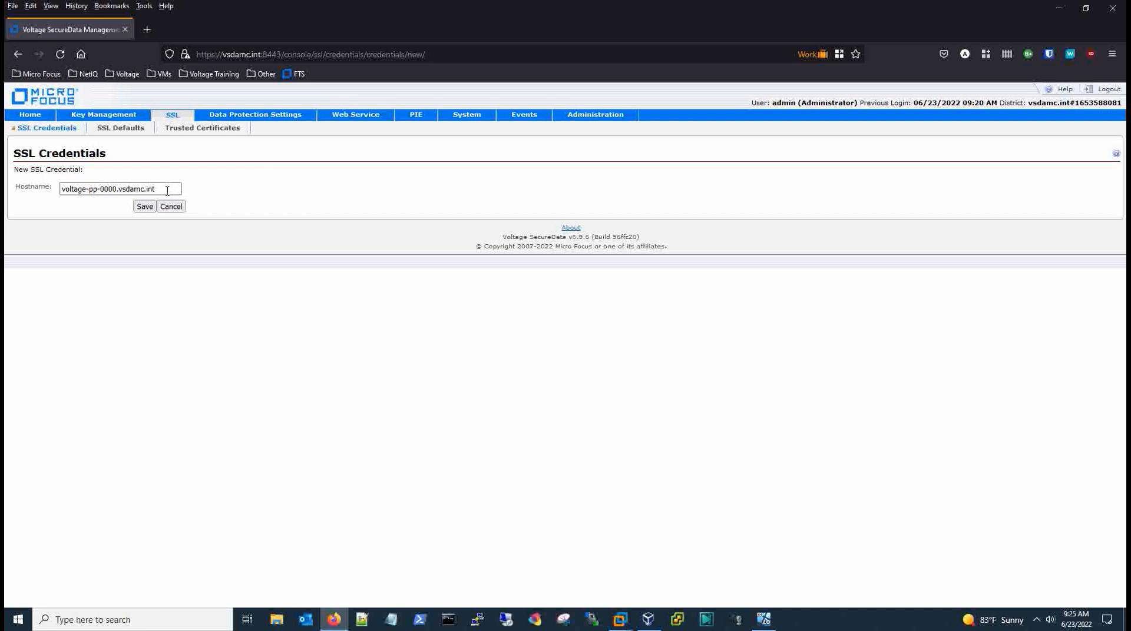
{"action": "left_click_drag", "start_coordinate": [156, 191], "coordinate": [117, 198]}
{"action": "left_click", "coordinate": [107, 213]}
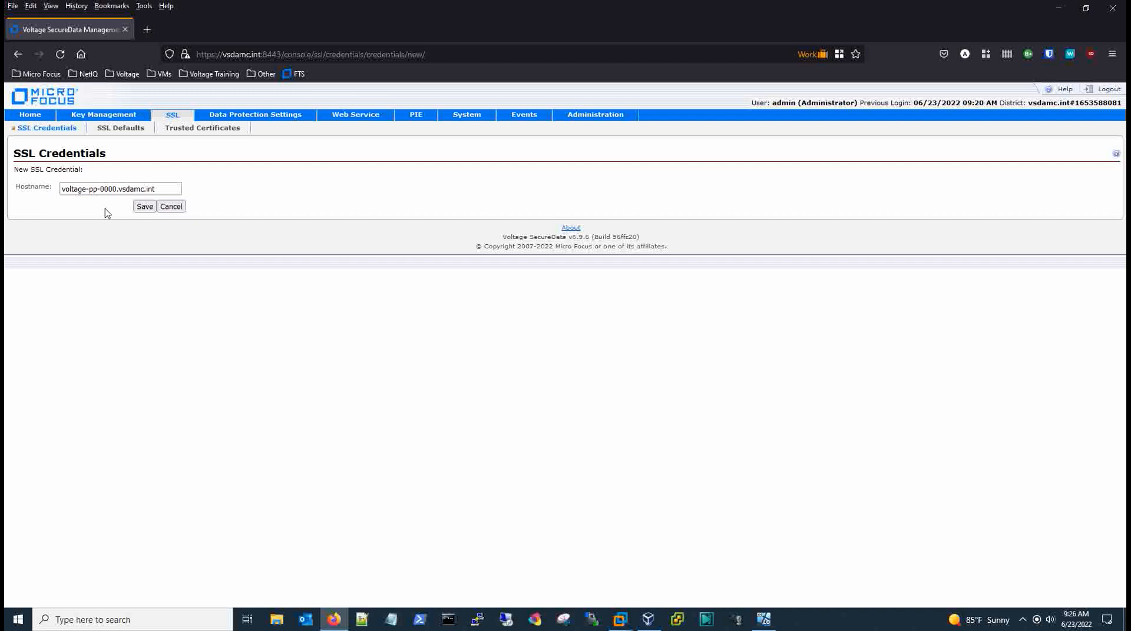
{"action": "left_click", "coordinate": [145, 207]}
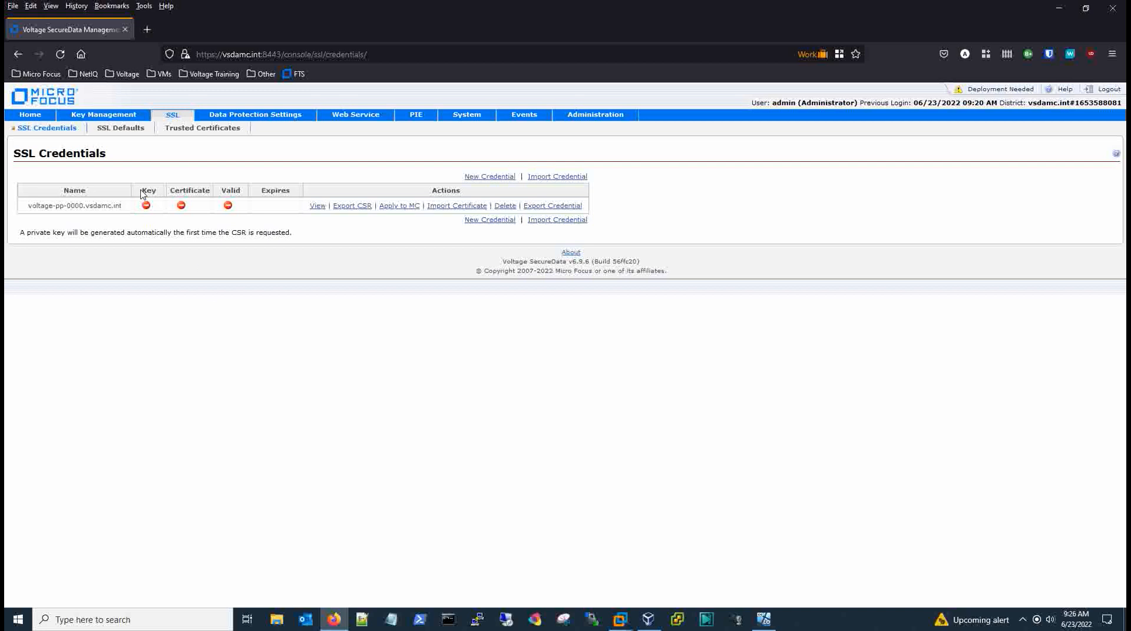
{"action": "left_click_drag", "start_coordinate": [142, 194], "coordinate": [211, 189]}
{"action": "left_click", "coordinate": [302, 251]}
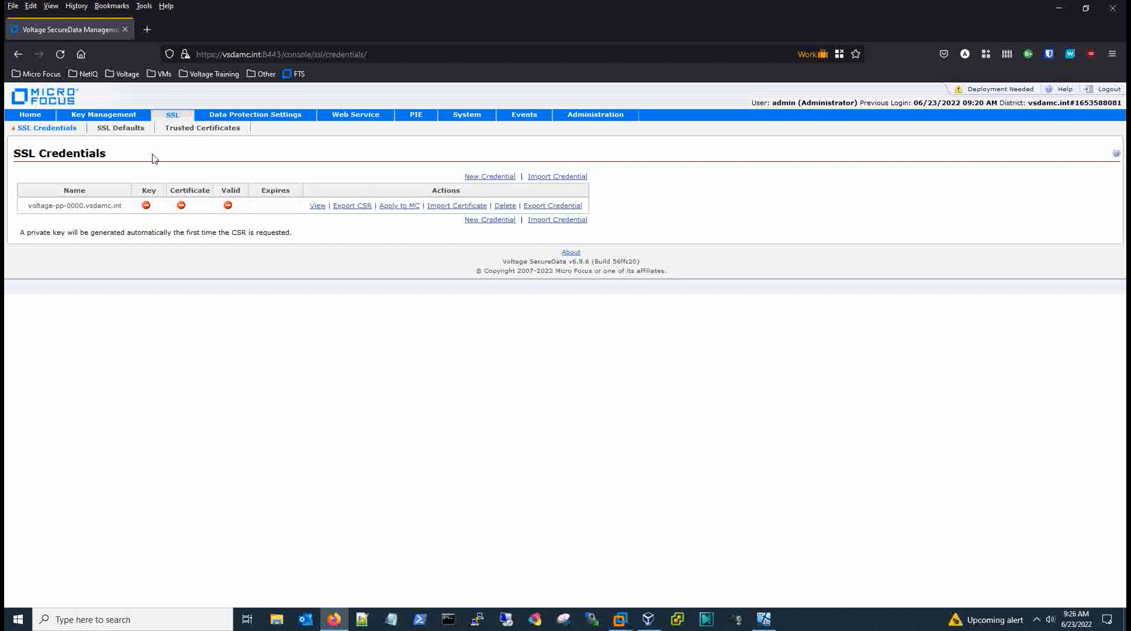
Export the CSR for voltage-pp-0000.vsdamc.int and select its entire text.
{"action": "left_click", "coordinate": [115, 130]}
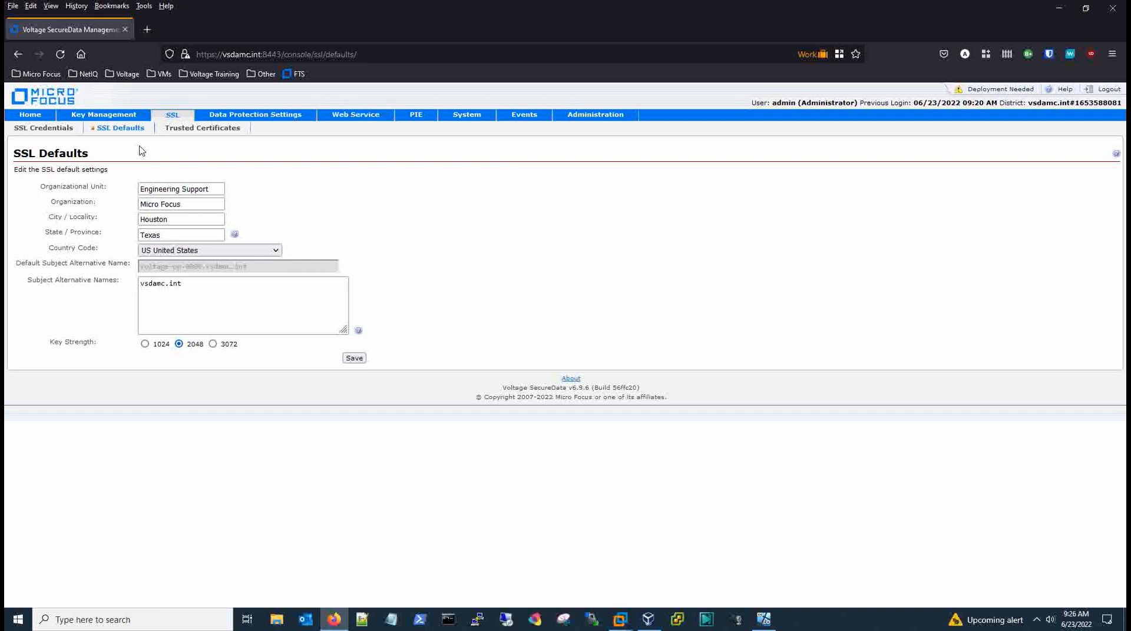
{"action": "left_click", "coordinate": [39, 129]}
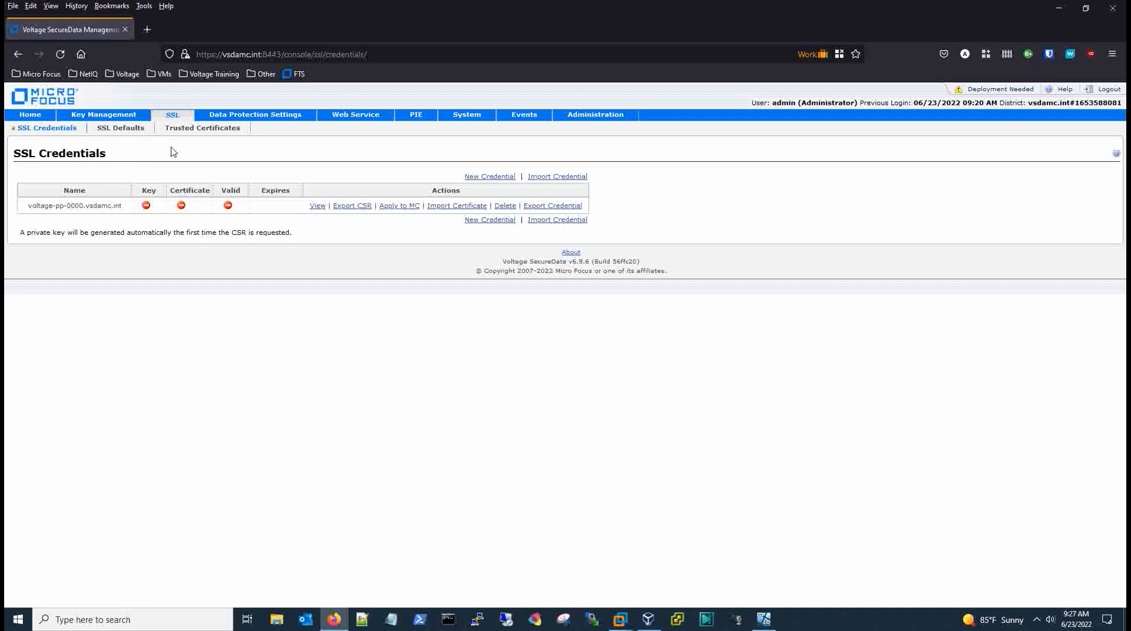
{"action": "left_click", "coordinate": [347, 207]}
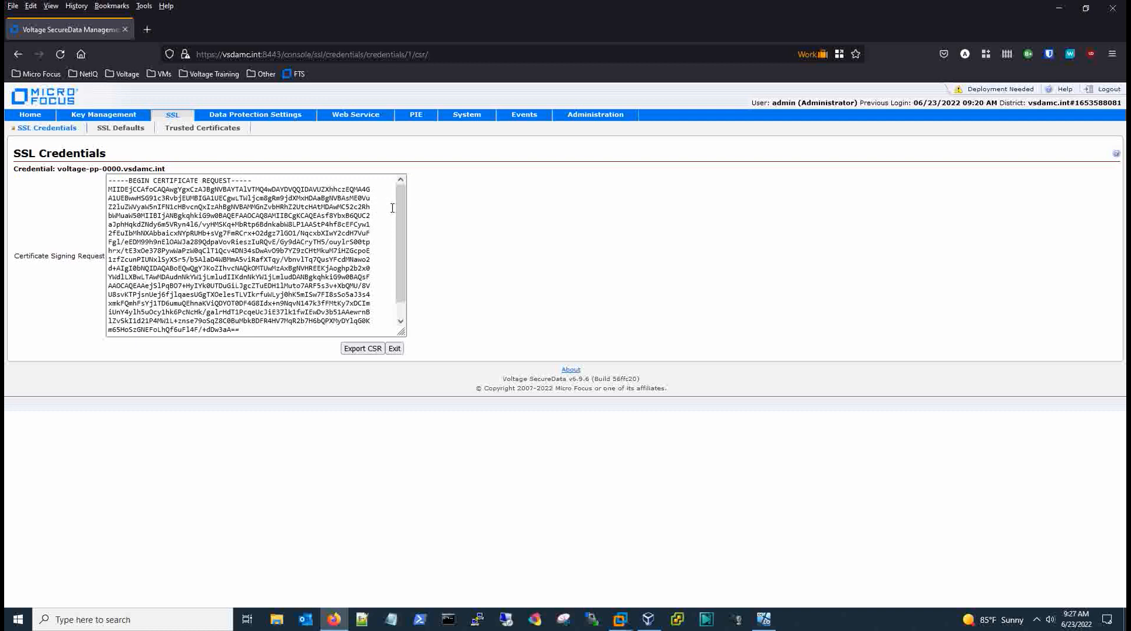
{"action": "left_click_drag", "start_coordinate": [400, 210], "coordinate": [400, 227]}
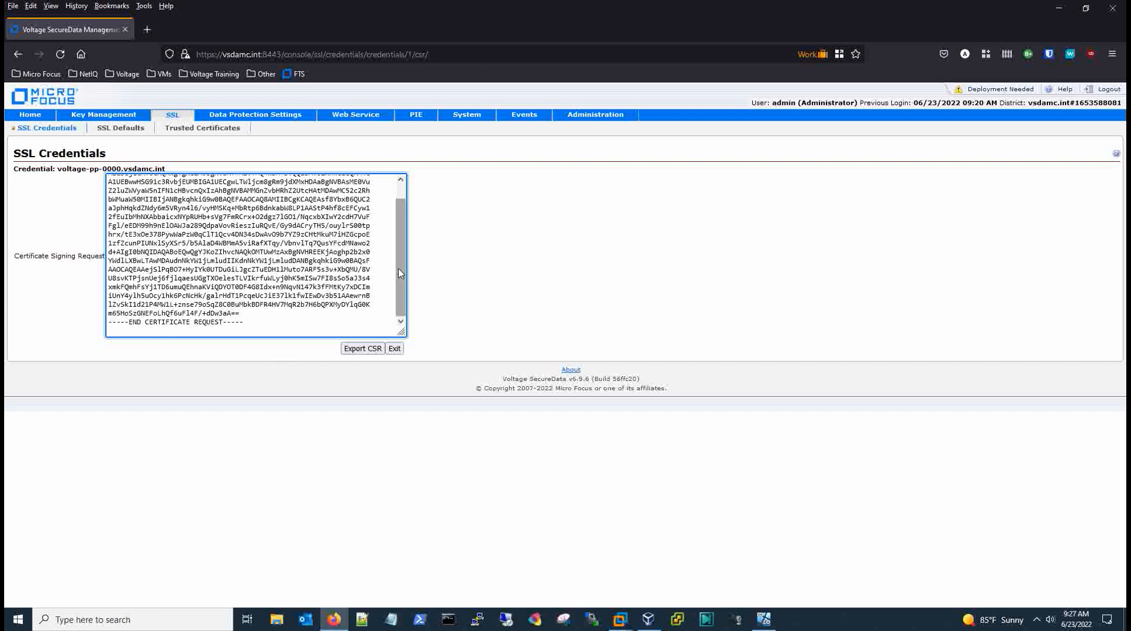
{"action": "left_click_drag", "start_coordinate": [398, 269], "coordinate": [403, 231]}
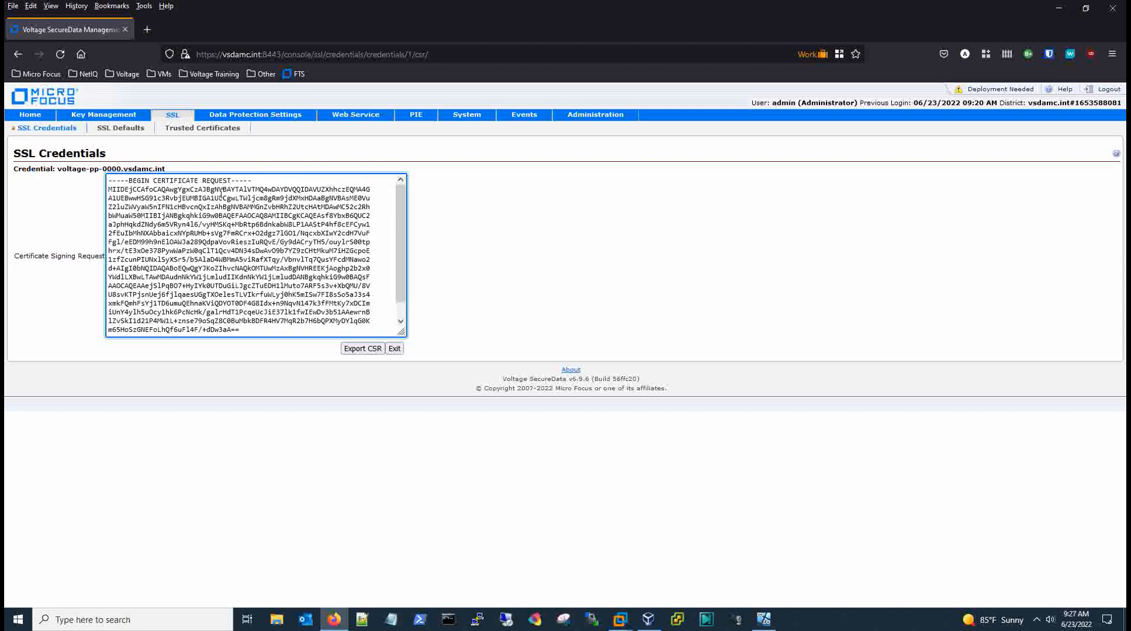
{"action": "left_click", "coordinate": [109, 181]}
{"action": "key", "text": "ctrl+a"}
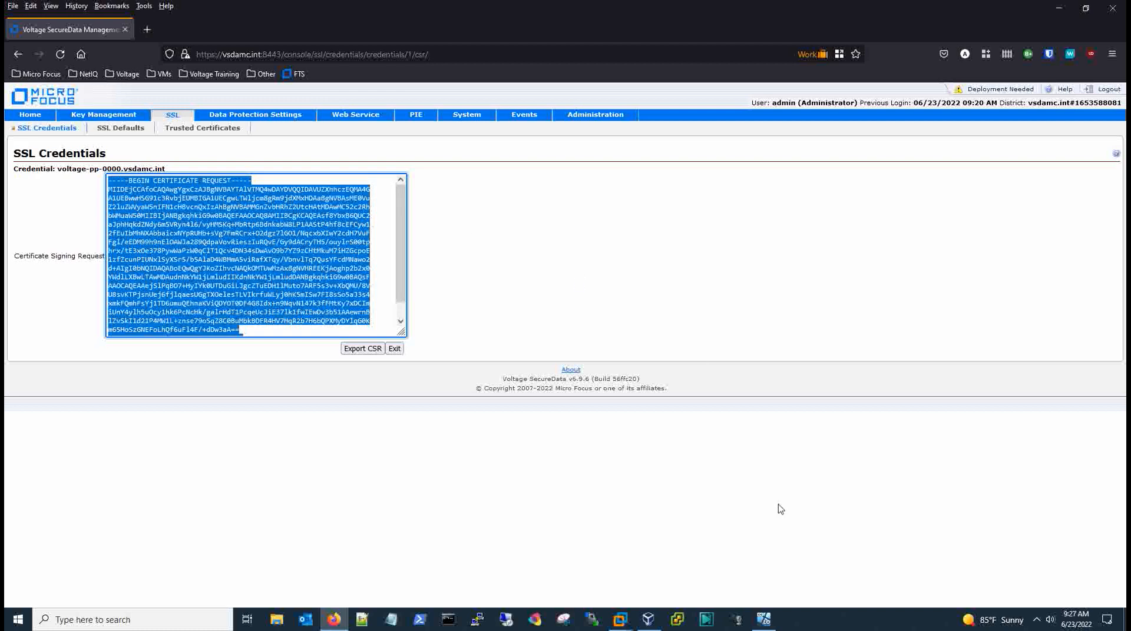
In the CA-O-Matic VM, set Certificate Chain Length to 2.
{"action": "mouse_move", "coordinate": [766, 624]}
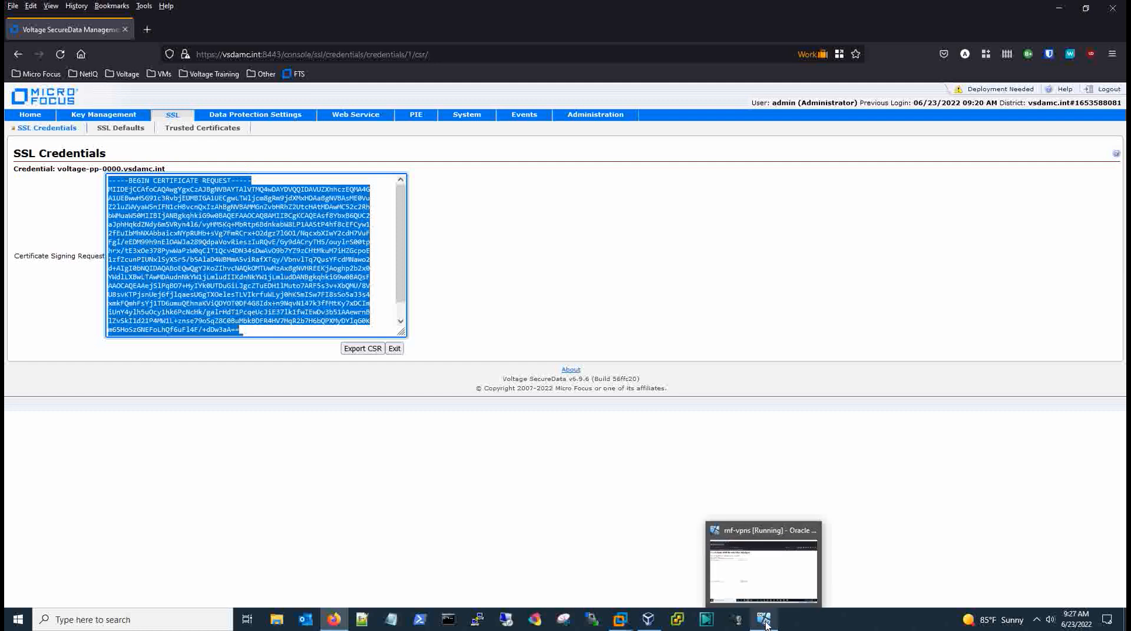
{"action": "left_click", "coordinate": [764, 620]}
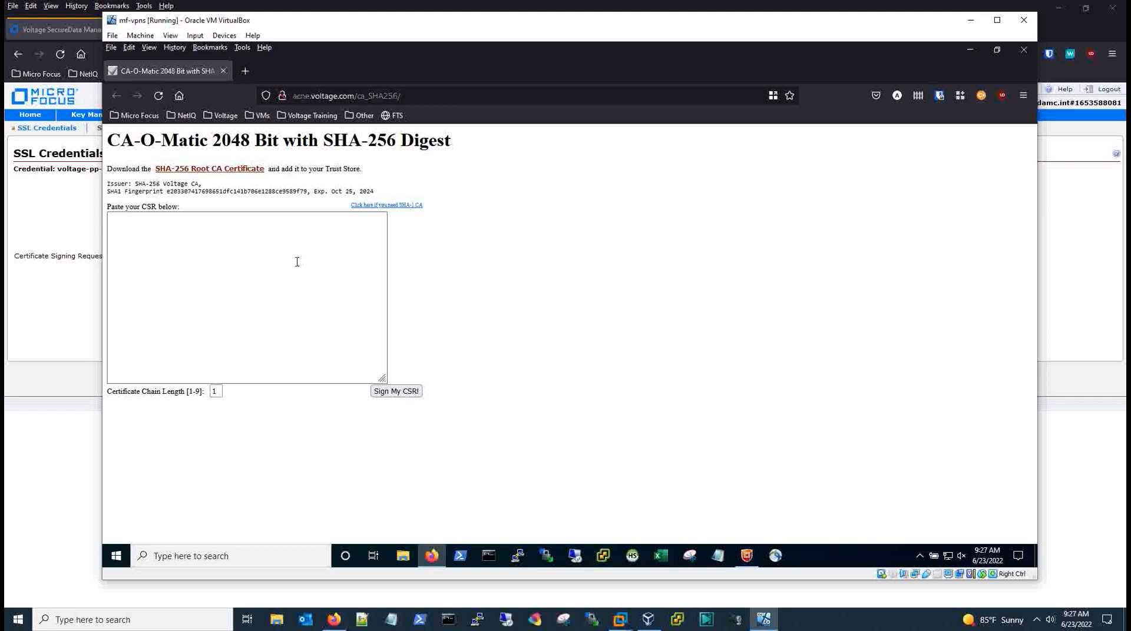
{"action": "left_click", "coordinate": [217, 391]}
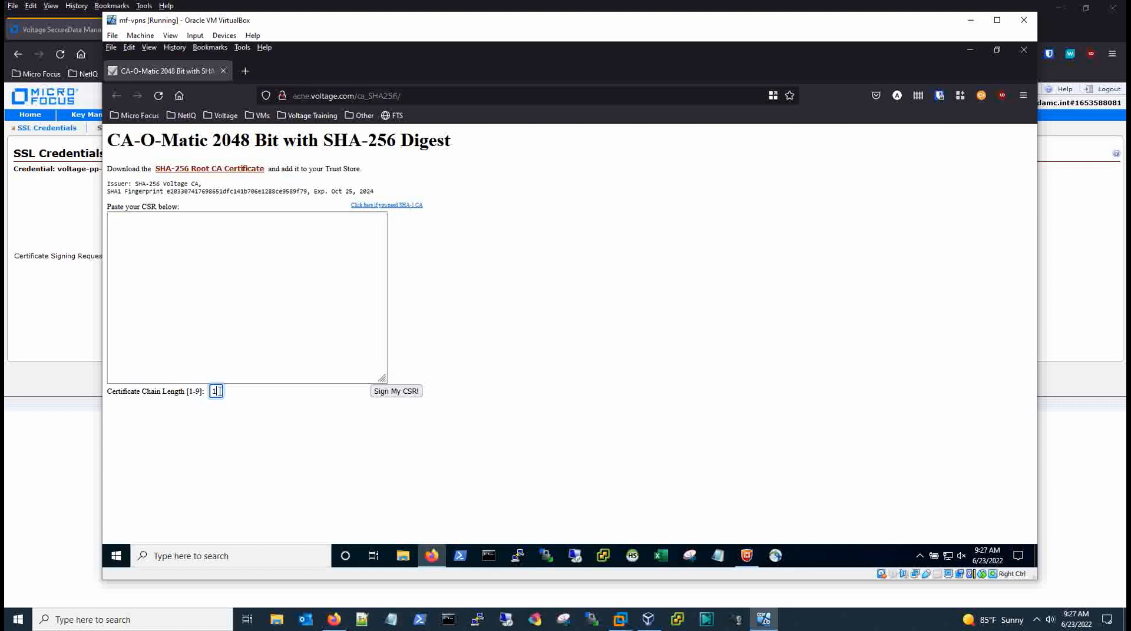
{"action": "key", "text": "BackSpace"}
{"action": "type", "text": "2"}
Paste the CSR, sign it, and review the issued certificates before returning to the console.
{"action": "left_click", "coordinate": [145, 251]}
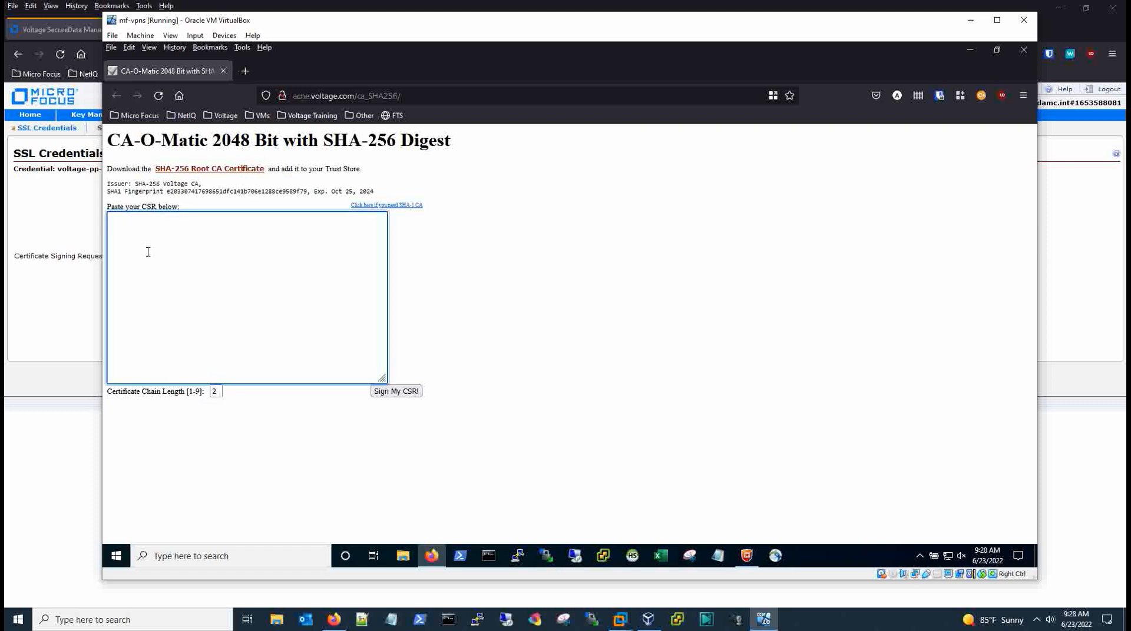
{"action": "type", "text": "-----BEGIN CERTIFICATE REQUEST----- MIIDEjCCAfoCAQAwgYgxCzAJBgNVBAYTAlVTMQ4wDAYDVQQIDAVUZXhhczEQMA4G A1UEBwwHSG91c3RvbjEUMBIGA1UECgwLTWljcm8gRm9jdXMxHDAaBgNVBAsME0Vu Z2luZWVyaW5nIFN1cHBvcnQxIzAhBgNVBAMMGnZvbHRhZ2UtcHAtMDAwMC52c2Rh bWMuaW50MIIBIjANBgkqhkiG9w0BAQEFAAOCAQ8AMIIBCgKCAQEAsf8YbxB6QUC2 aJphHqkdZNdy6m5VRyn4l6/yvHMSKq+MbRtp6BdnkabW8LP1AAStP4hf8cEFCyw1 2fEuIbMhNXAbbaicxNYpRUHb+sVg7FmRCrx+O2dgz7lGO1/NqcxbXIwY2cdH7VuF Fgl/eEDM99h9nEl0AWJa289QdpaVovRieszIuRQvE/Gy9dACryTH5/ouylrS00tp hrx/tE3xOe378PywwaPzW0qClT1Qcv4DN34sDwAvO9b7YZ9zCHtMkuM7iHZGcpoE 1zfZcunPIUNxlSyXSr5/b5AlaD4WBMmA5viRafXTqy/VbnvlTq7QusYFcdMNawo2 d+AIgI0bNQIDAQABoEQwQgYJKoZIhvcNAQkOMTUwMzAxBgNVHREEKjAoghp2b2x0 YWdlLXBwLTAwMDAudnNkYW1jLmludIIKdnNkYW1jLmludDANBgkqhkiG9w0BAQsF AAOCAQEAAejSlPqBO7+HyIYk0UTDuGiLJgcZTuEDH1lMuto7ARF5s3v+XbOMU/8V U8svKTPjsnUej6fjlqaesUGgTXOelesTLVIkrfuWLyj0hK5mISw7FI8sSo5aJ3s4 xmkFQmhFsYj1TD6umuQEhnaKViQDYOT0DF4G8Idx+n9NqvN147k3fFMtKy7xDCIm iUnY4ylh5uOcy1hk6PcNcHk/galrHdT1PcqeUcJiE37lk1fwIEwDv3b51AAewrnB lZvSkI1d21P4MW1L+znse79oSqZ8C0BuMbkBDFR4HV7MqR2b7H6bQPXMyDYlqG0K m65HoSzGNEFoLhQf6uFl4F/+dDw3aA== -----END CERTIFICATE REQUEST-----"}
{"action": "key", "text": "BackSpace"}
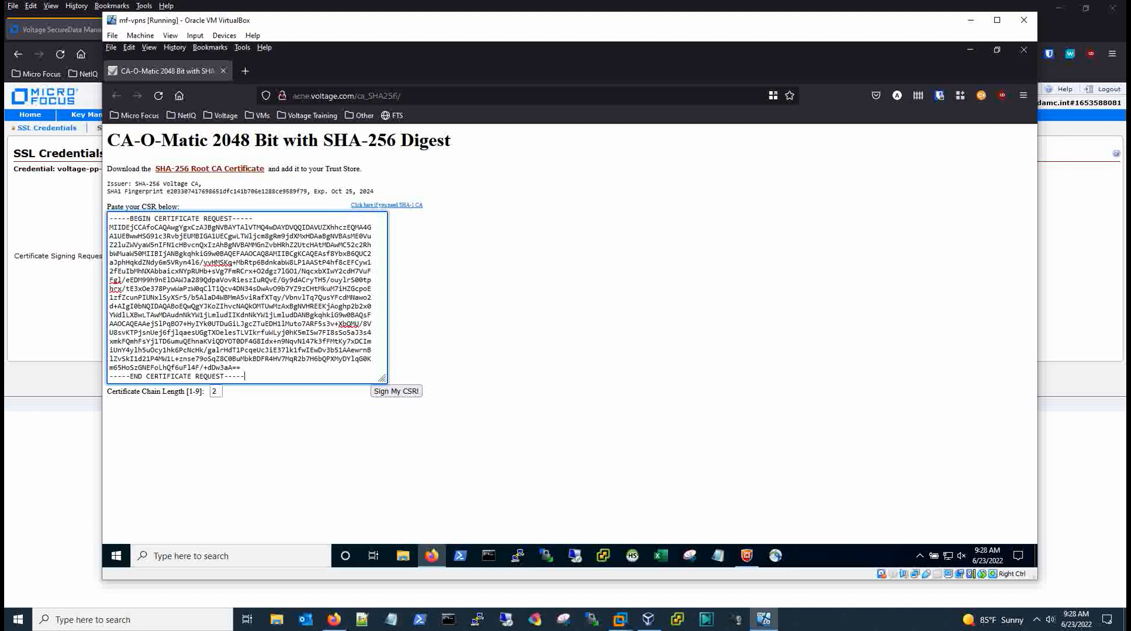
{"action": "left_click", "coordinate": [395, 392]}
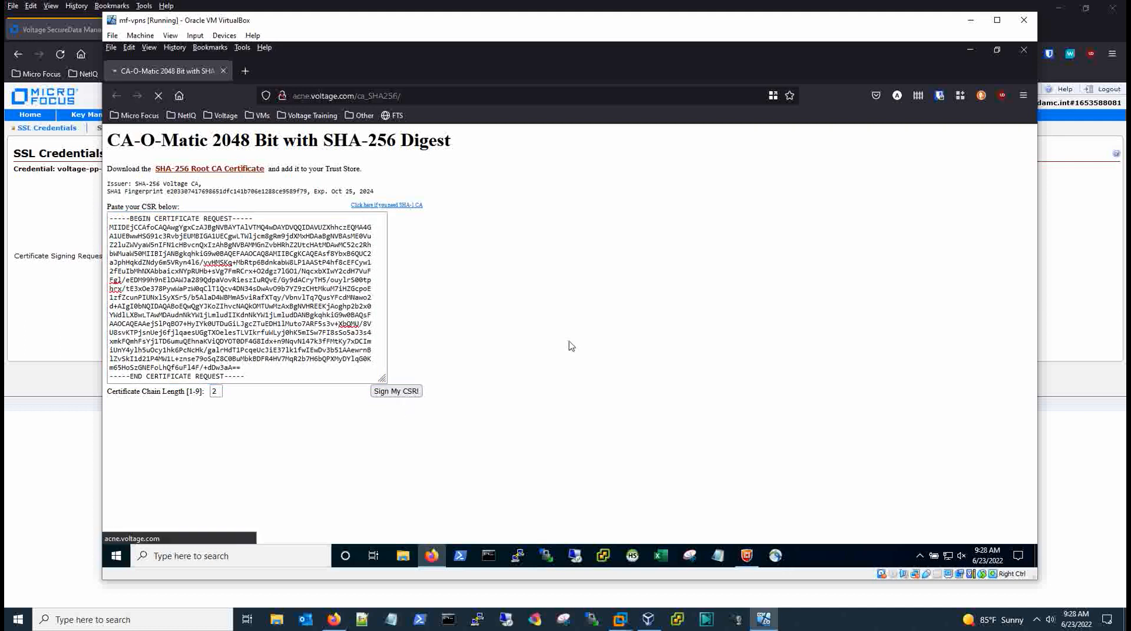
{"action": "scroll", "coordinate": [572, 330], "scroll_direction": "down", "scroll_amount": 3}
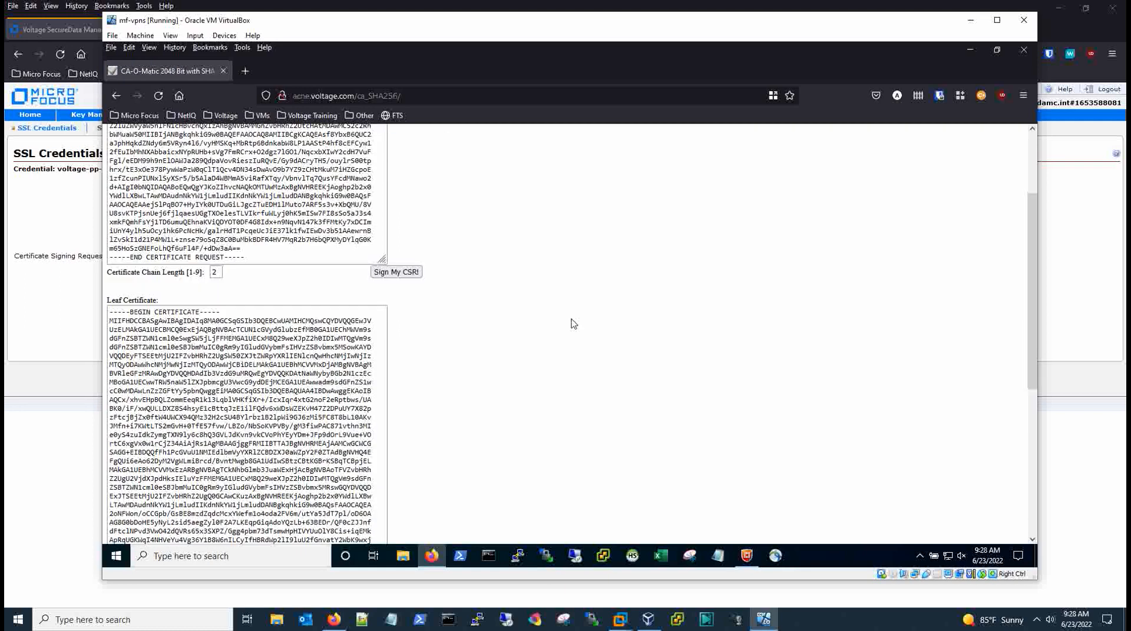
{"action": "scroll", "coordinate": [573, 323], "scroll_direction": "down", "scroll_amount": 2}
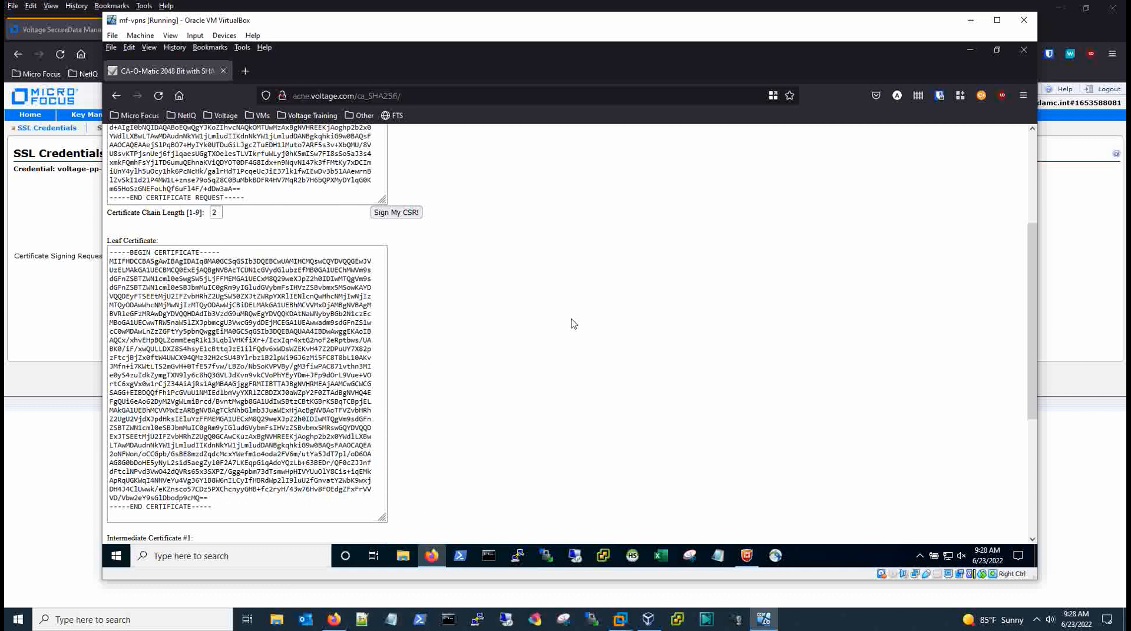
{"action": "scroll", "coordinate": [573, 323], "scroll_direction": "down", "scroll_amount": 5}
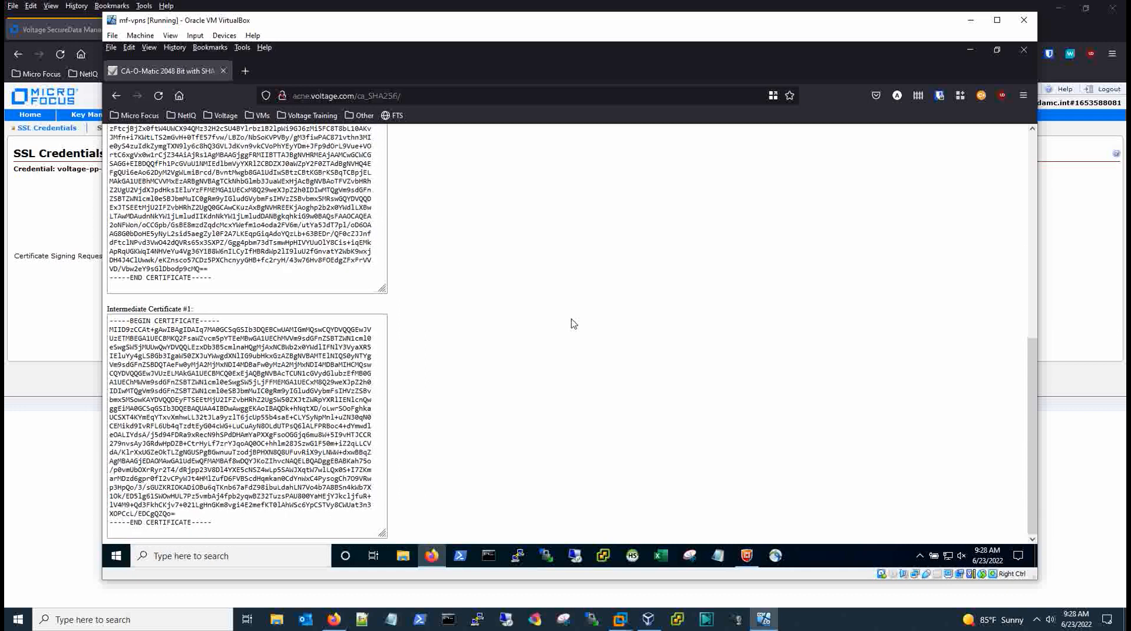
{"action": "left_click", "coordinate": [59, 335]}
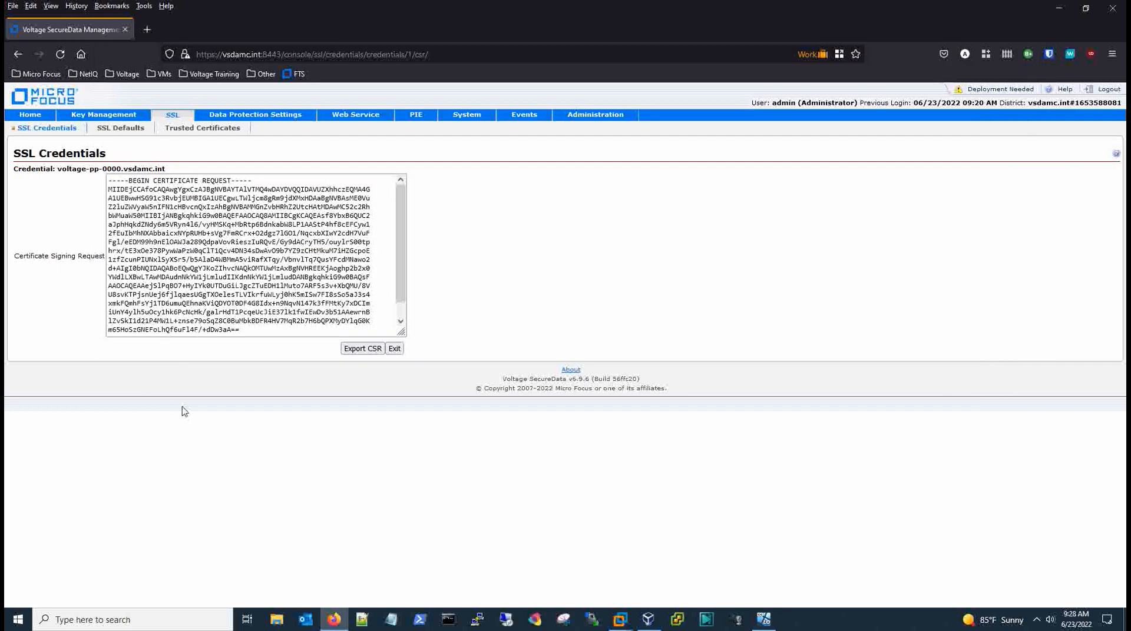
Leave the CSR page and start a certificate import for voltage-pp-0000.vsdamc.int.
{"action": "left_click", "coordinate": [394, 348]}
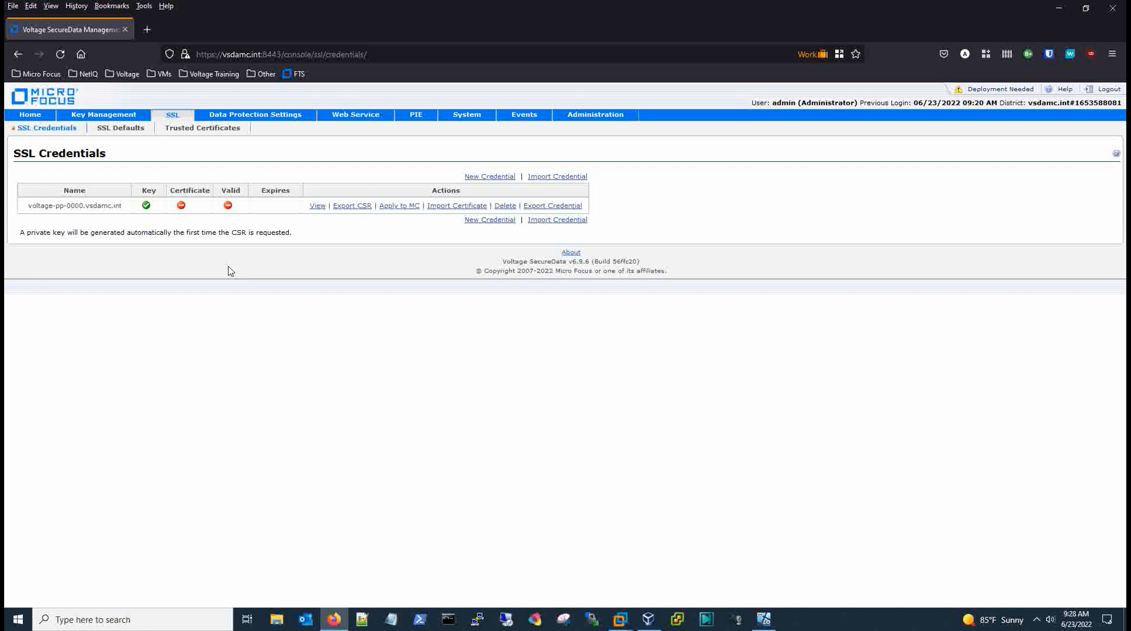
{"action": "left_click", "coordinate": [443, 207]}
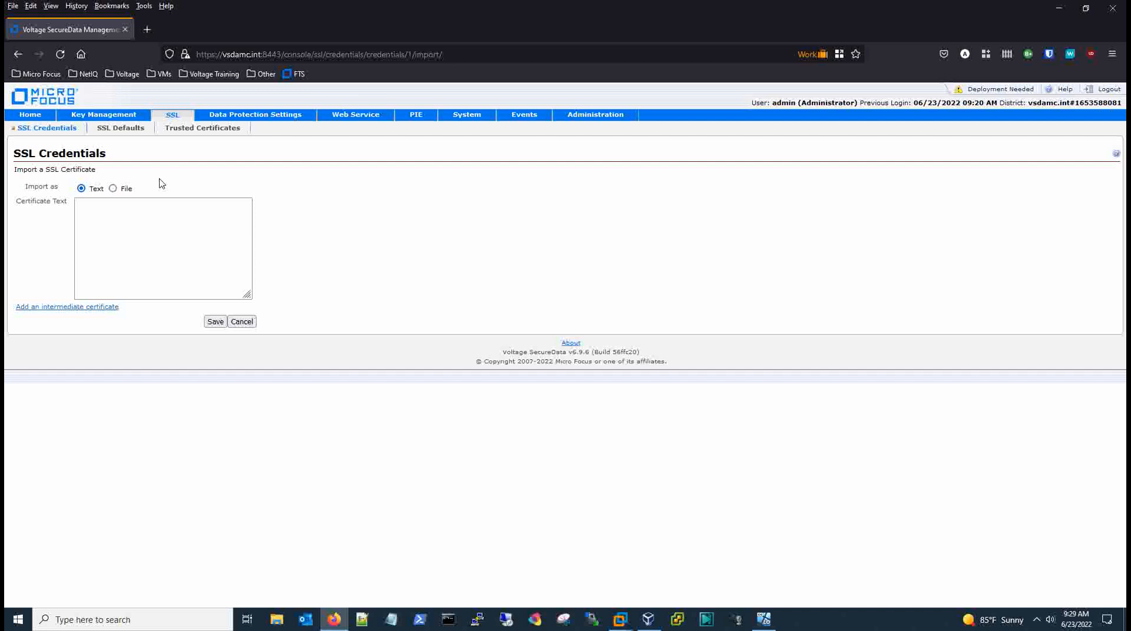
Paste the signed leaf certificate from CA-O-Matic into Certificate Text and add an intermediate field.
{"action": "left_click", "coordinate": [766, 620]}
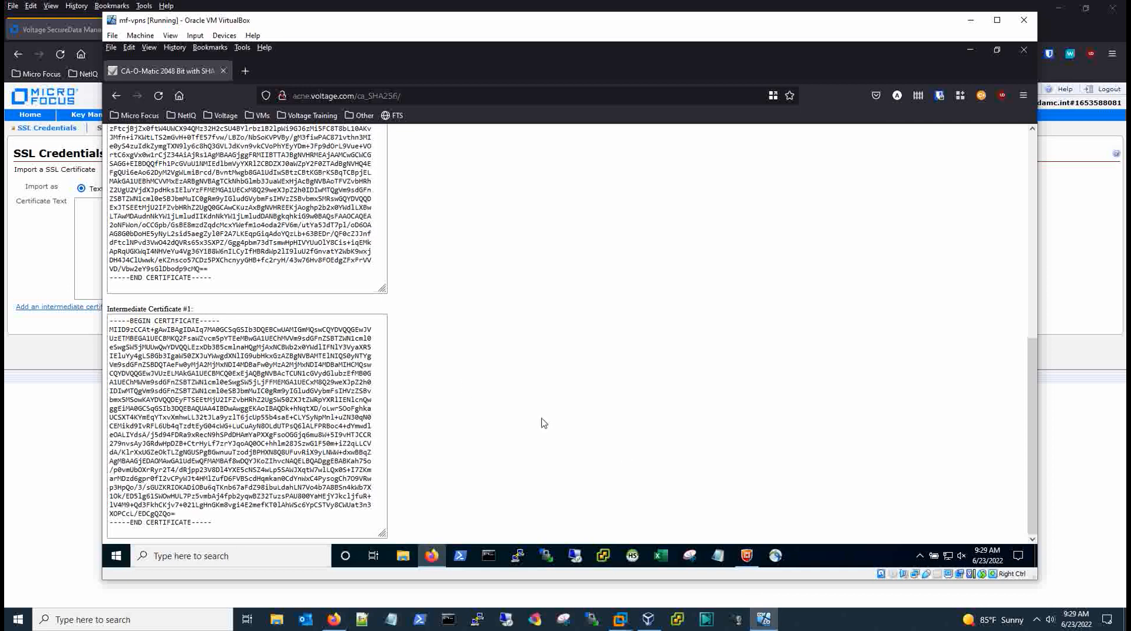
{"action": "scroll", "coordinate": [437, 321], "scroll_direction": "up", "scroll_amount": 4}
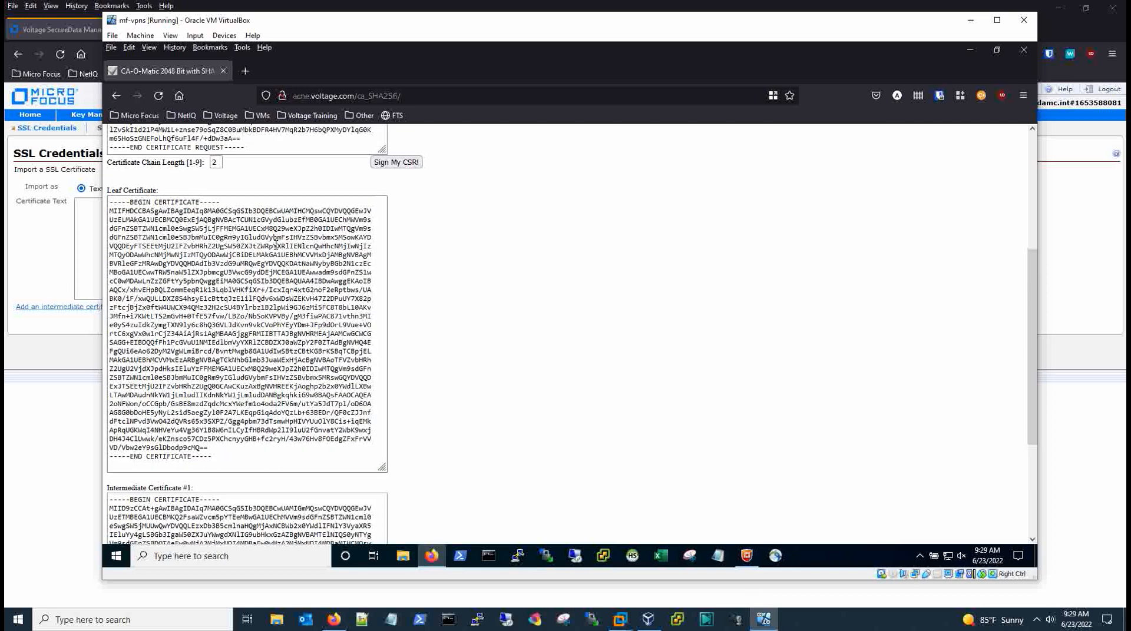
{"action": "left_click_drag", "start_coordinate": [109, 202], "coordinate": [225, 470]}
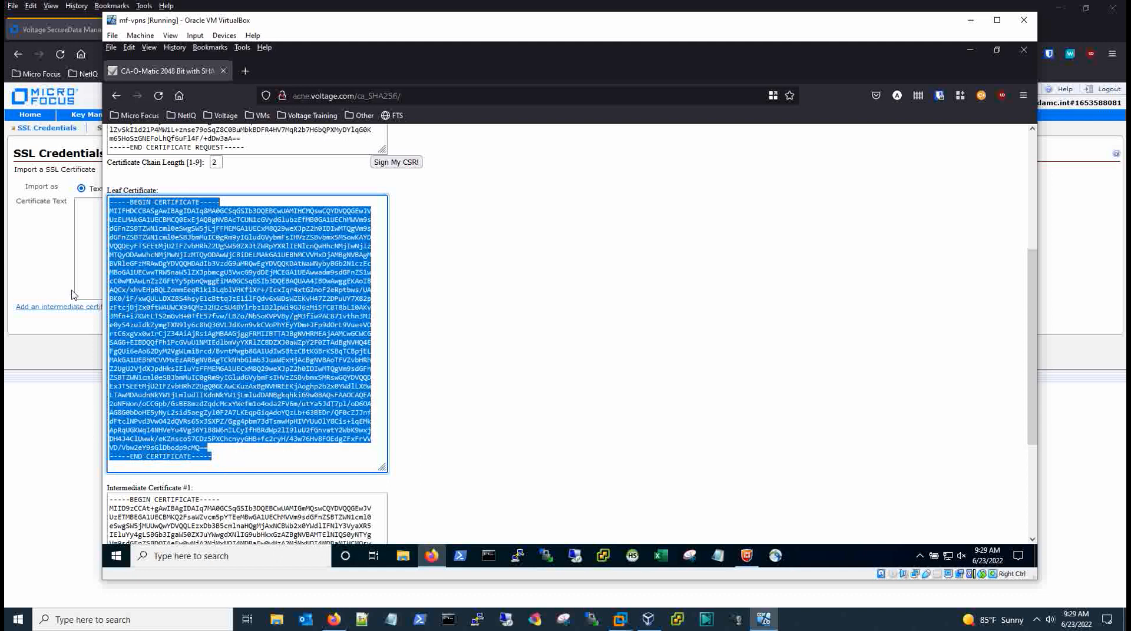
{"action": "left_click", "coordinate": [89, 233]}
{"action": "key", "text": "ctrl+v"}
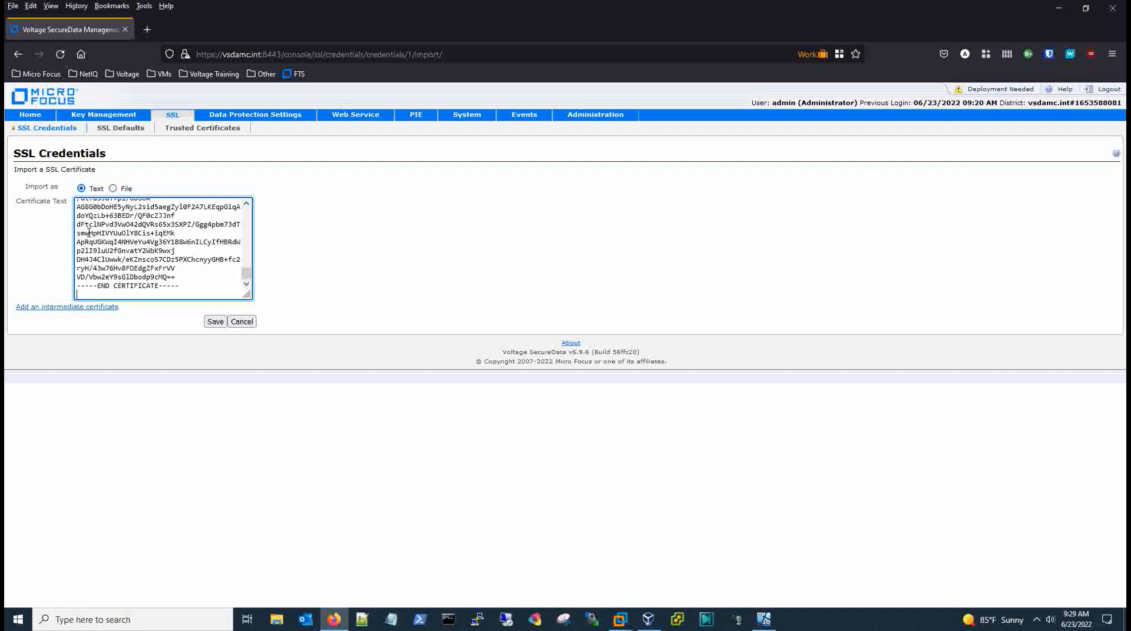
{"action": "key", "text": "BackSpace"}
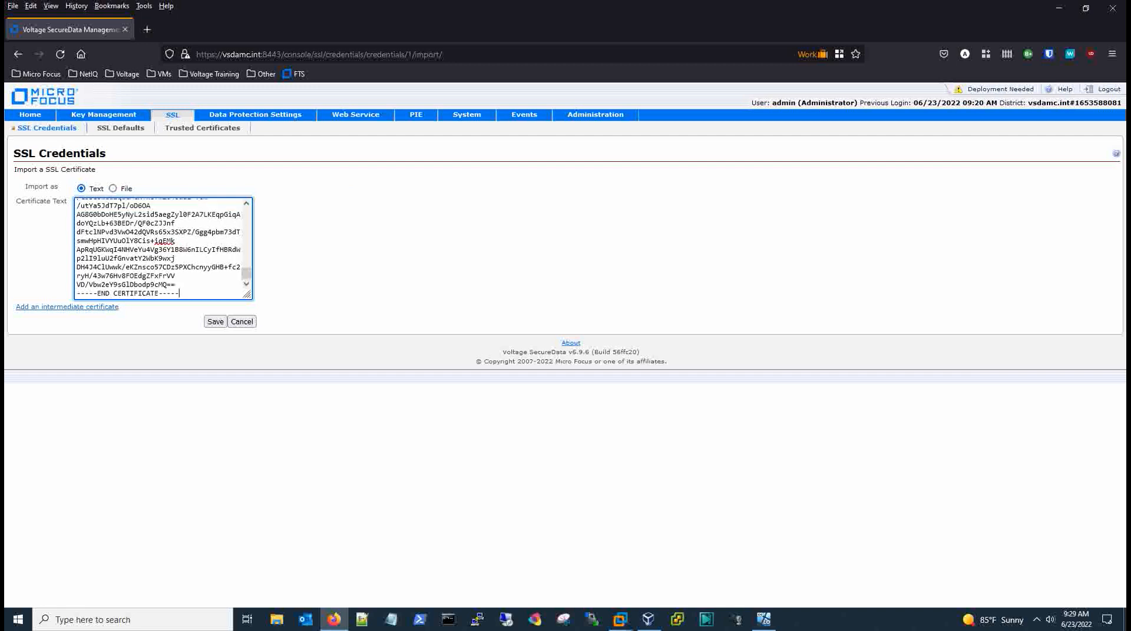
{"action": "left_click", "coordinate": [40, 308]}
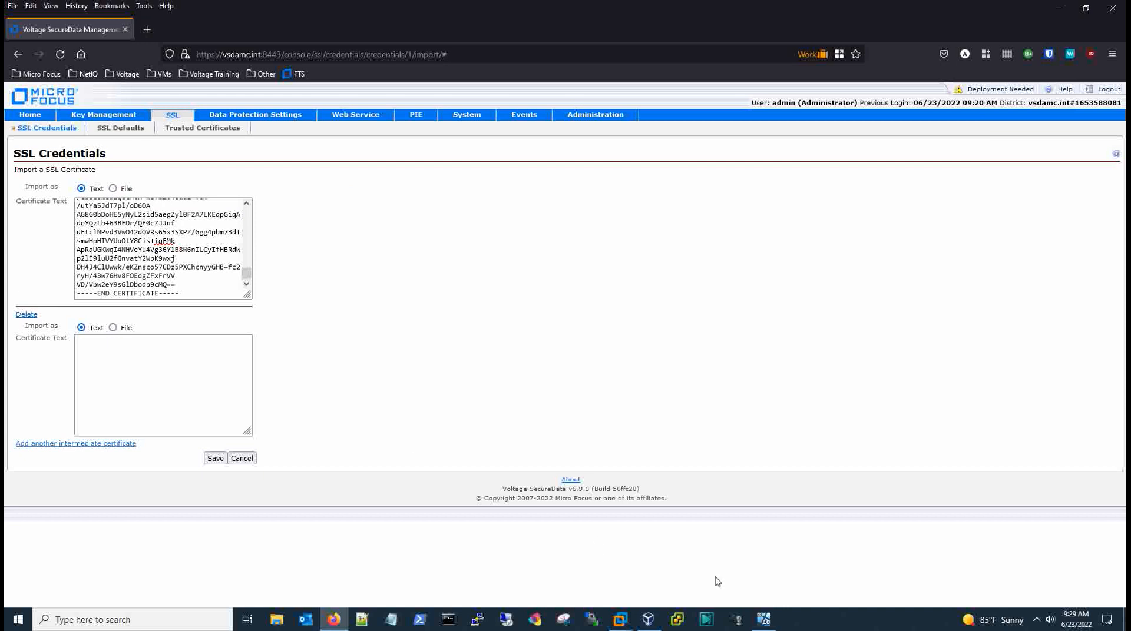
Paste Intermediate Certificate #1 into the new field and save the certificate chain.
{"action": "left_click", "coordinate": [764, 618]}
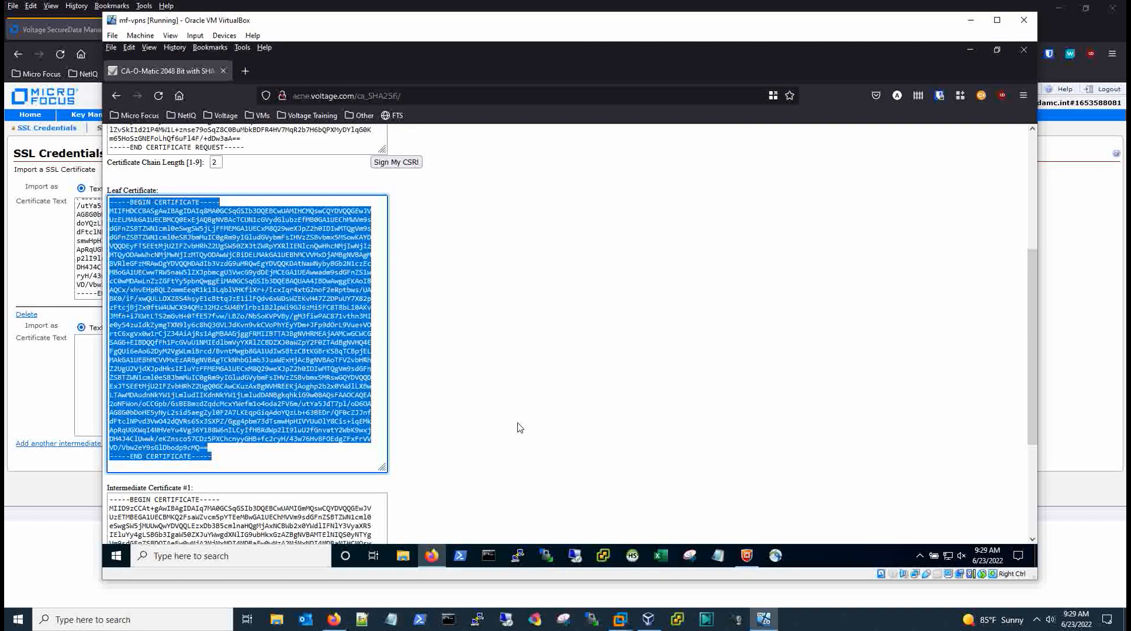
{"action": "scroll", "coordinate": [496, 390], "scroll_direction": "down", "scroll_amount": 3}
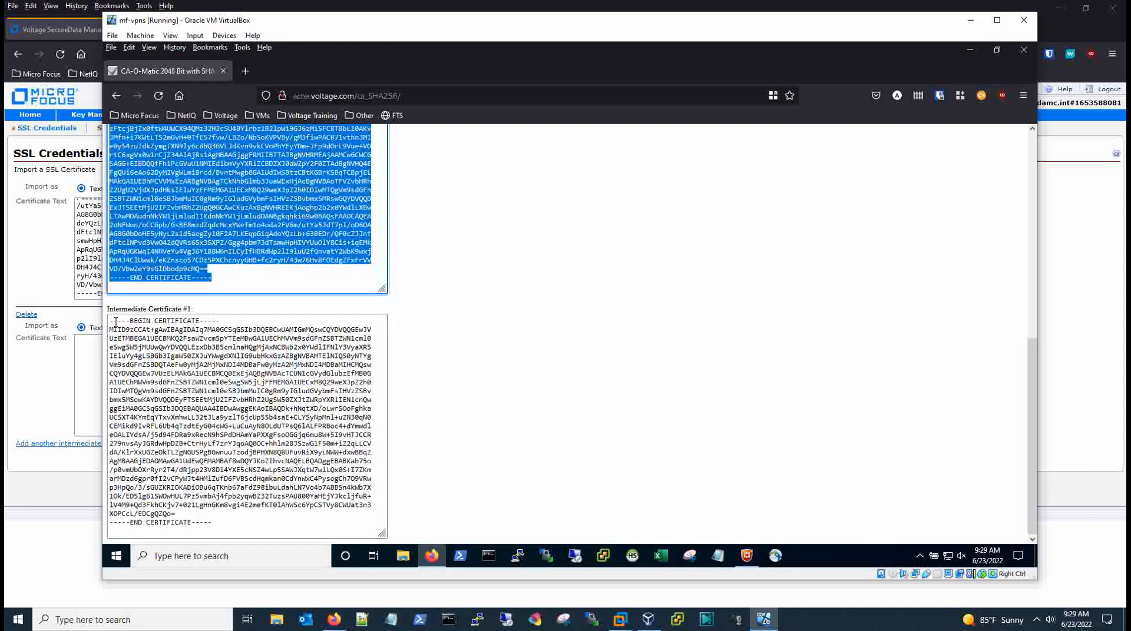
{"action": "left_click_drag", "start_coordinate": [116, 322], "coordinate": [217, 524]}
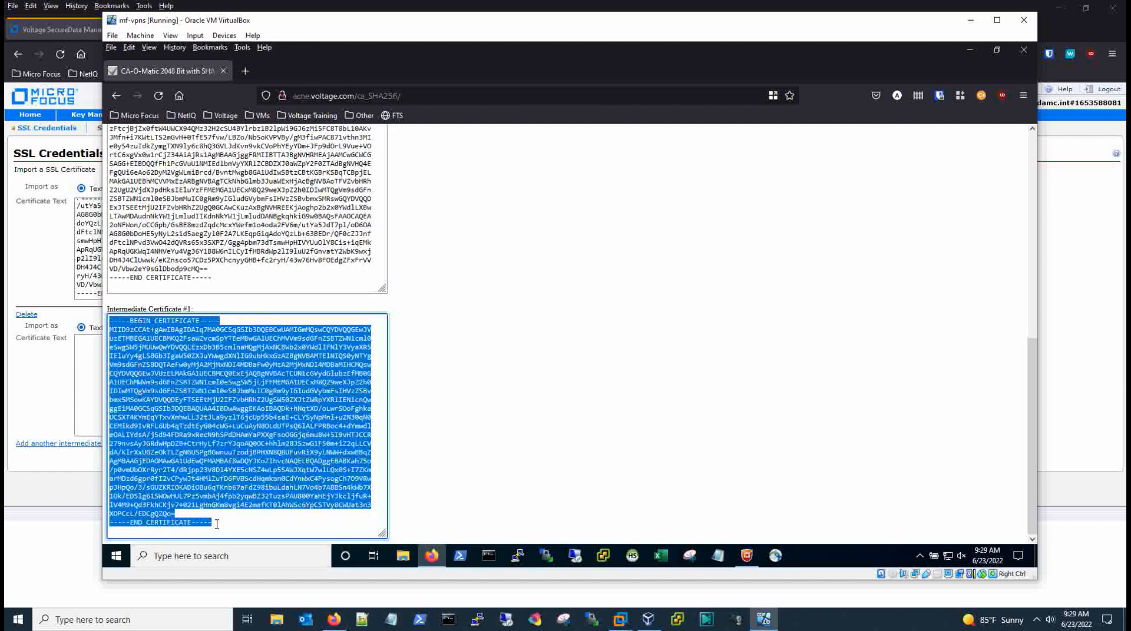
{"action": "left_click", "coordinate": [85, 380]}
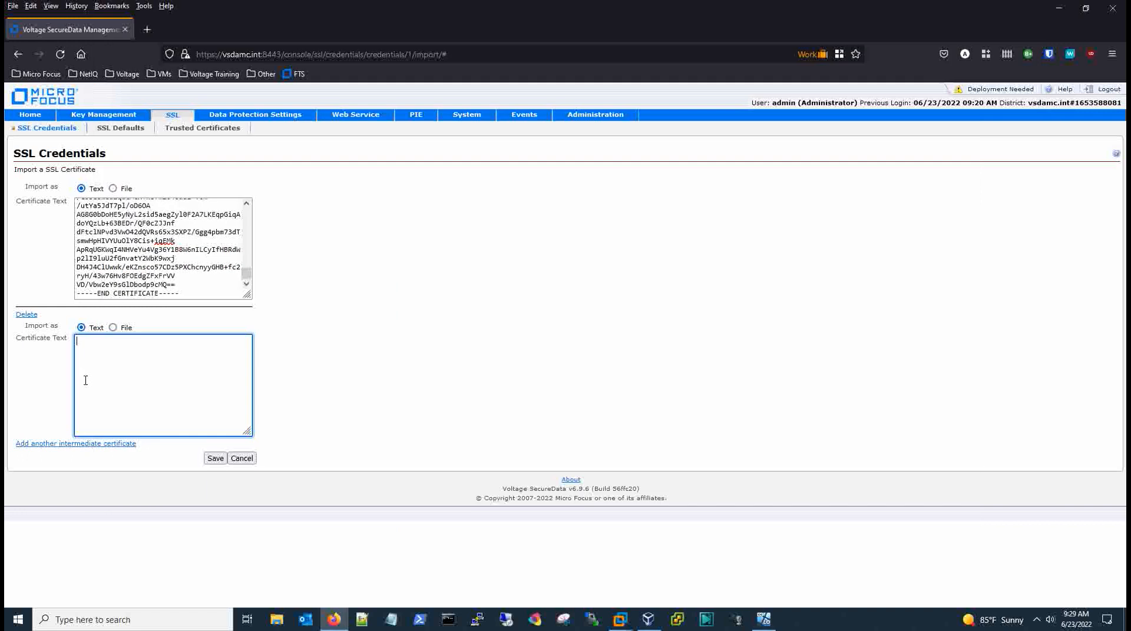
{"action": "key", "text": "ctrl+v"}
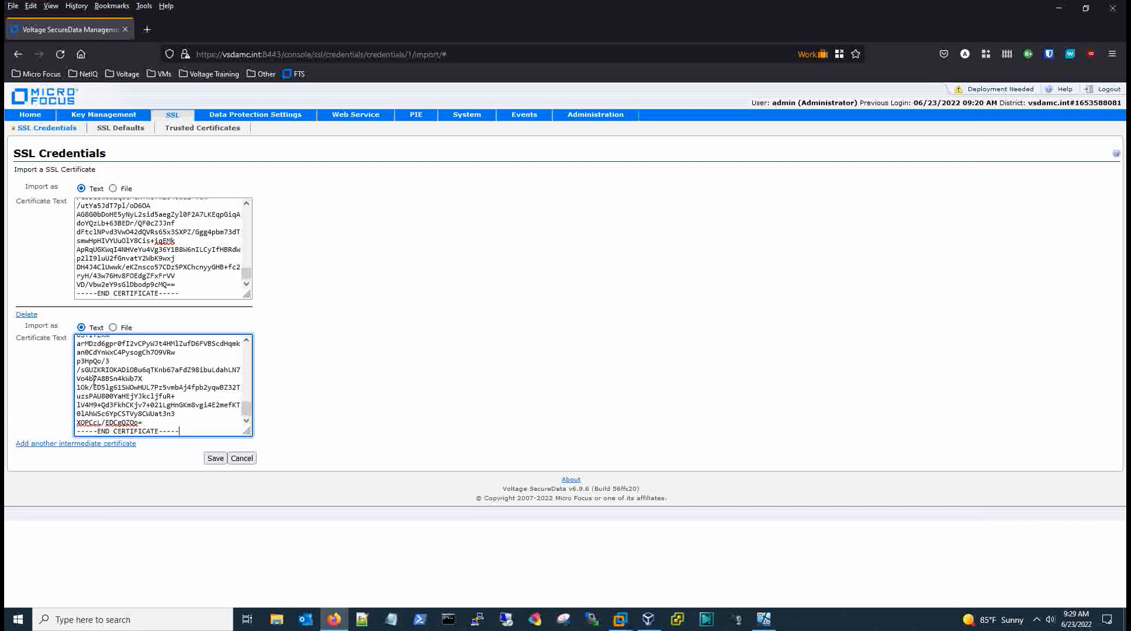
{"action": "left_click", "coordinate": [215, 459]}
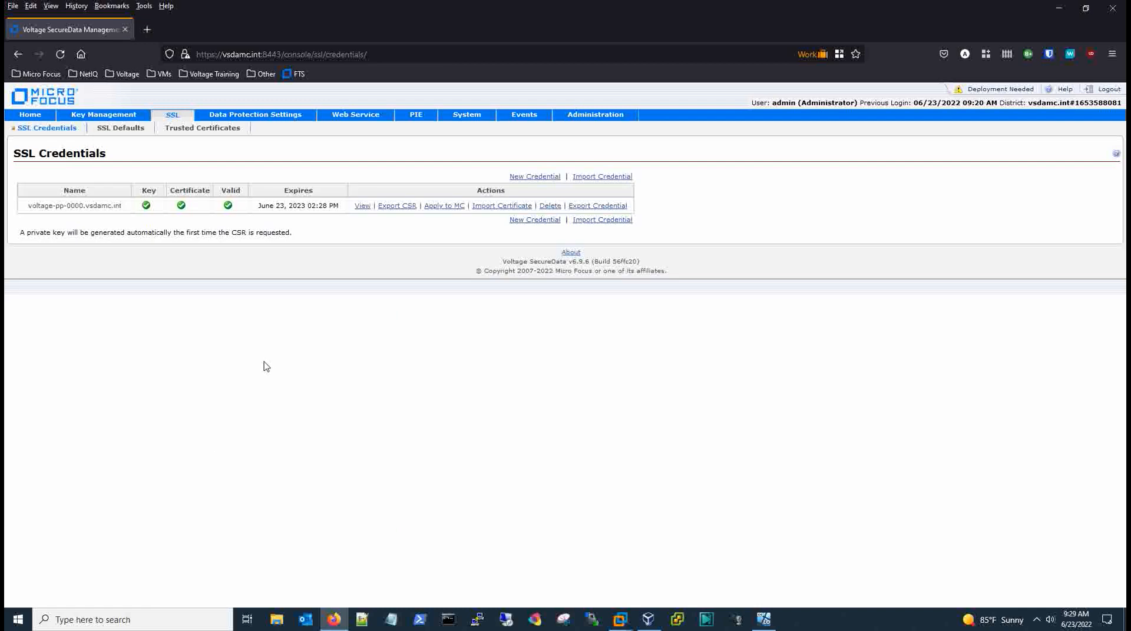
Delete the SHA-256 Voltage CA trusted certificate, then go back to SSL Credentials.
{"action": "left_click", "coordinate": [206, 129]}
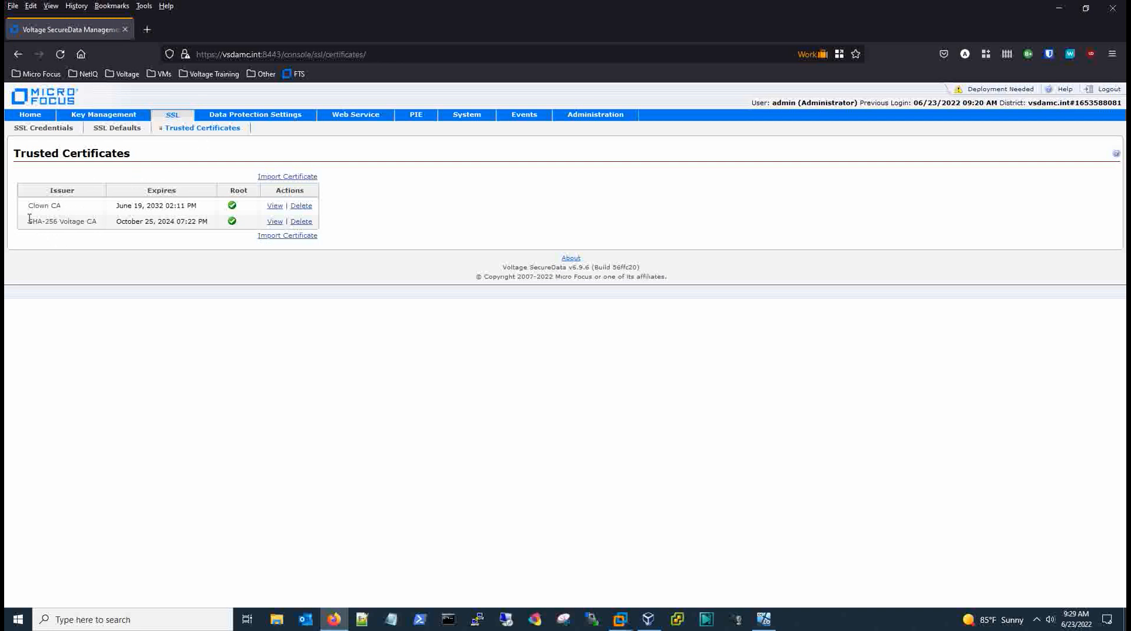
{"action": "left_click_drag", "start_coordinate": [29, 219], "coordinate": [96, 222]}
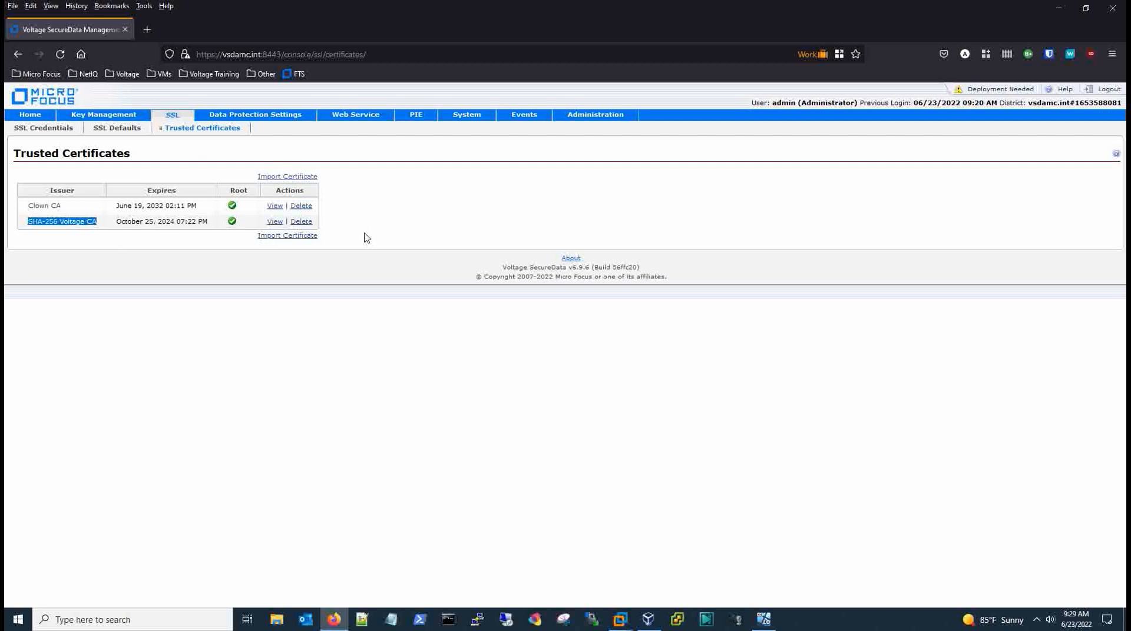
{"action": "left_click", "coordinate": [301, 221]}
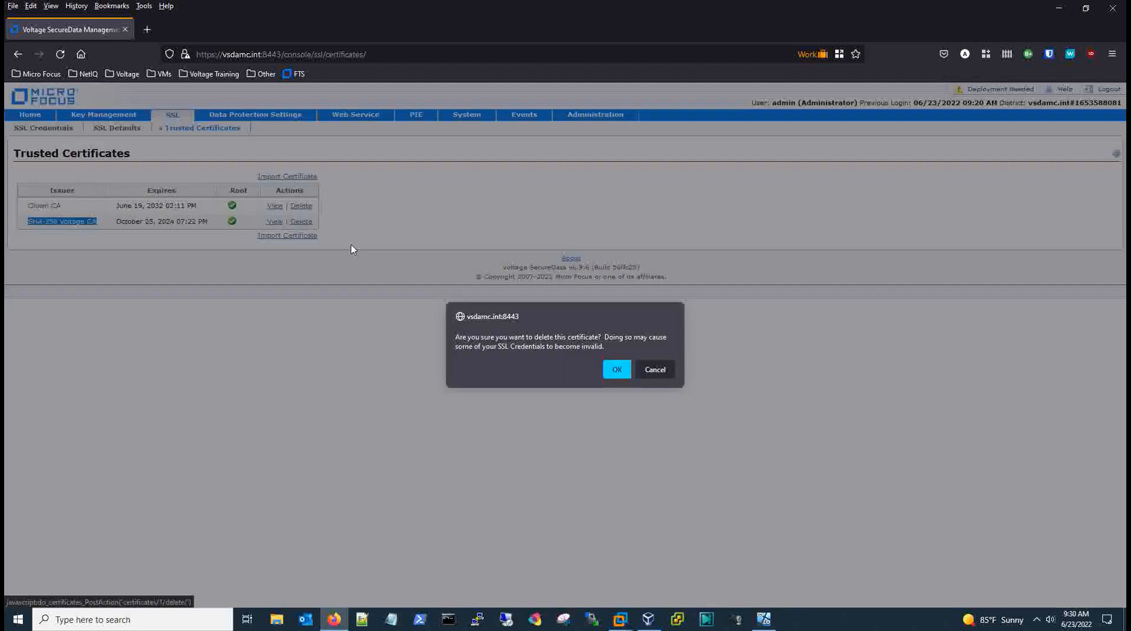
{"action": "left_click", "coordinate": [616, 369]}
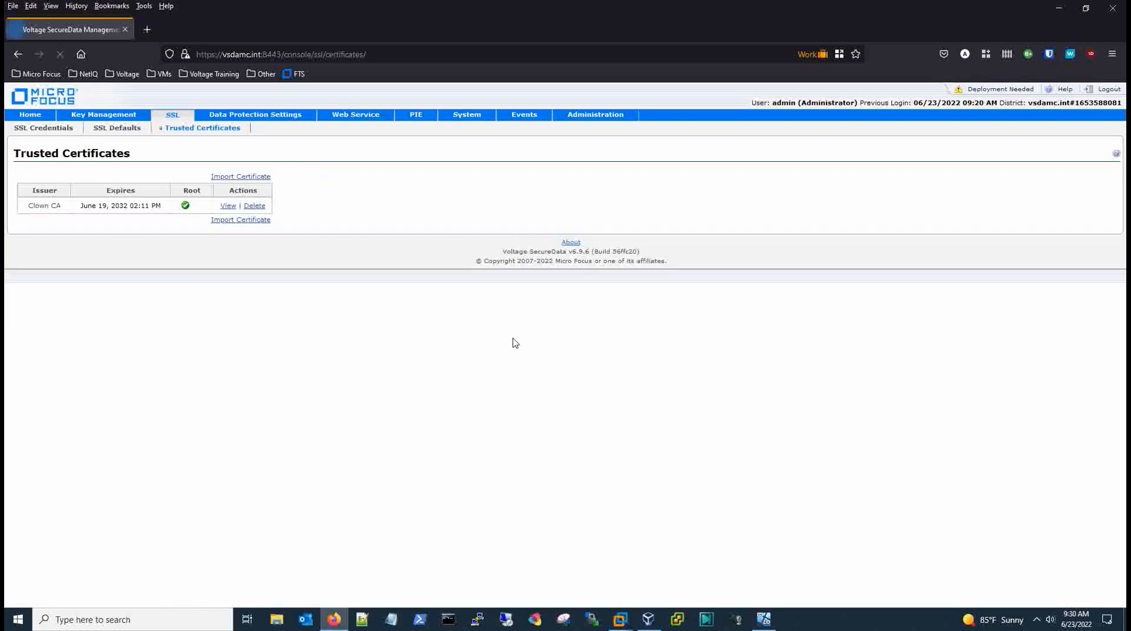
{"action": "left_click", "coordinate": [116, 132]}
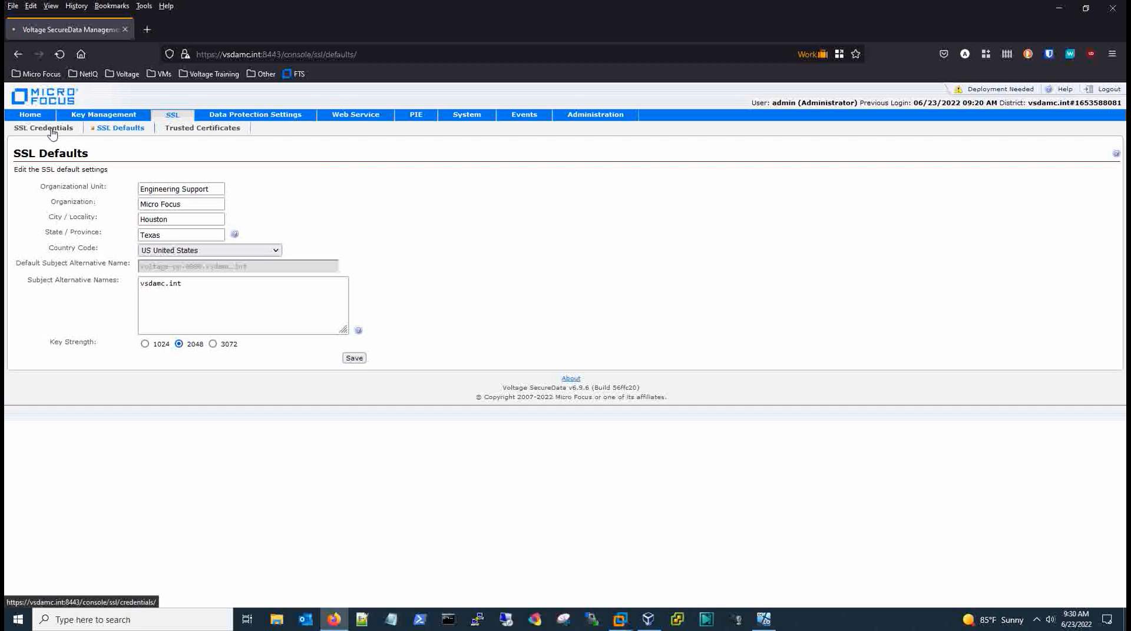
{"action": "left_click", "coordinate": [53, 133]}
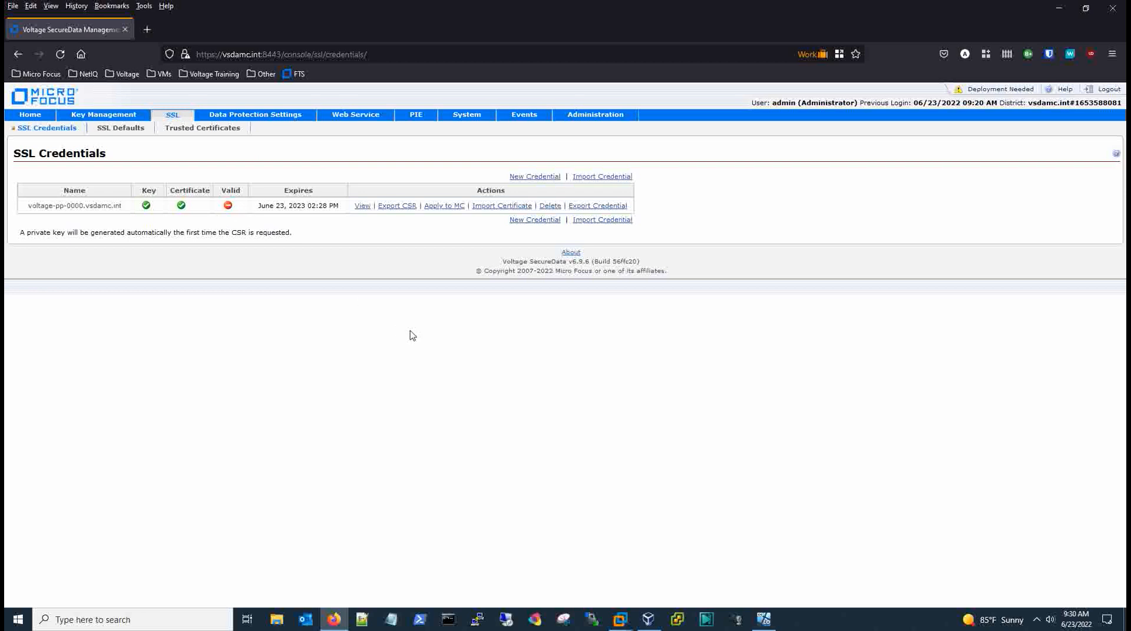
Open CA-O-Matic's SHA-256 Root CA certificate and select its PEM text for copying.
{"action": "left_click", "coordinate": [764, 619]}
{"action": "scroll", "coordinate": [505, 265], "scroll_direction": "up", "scroll_amount": 10}
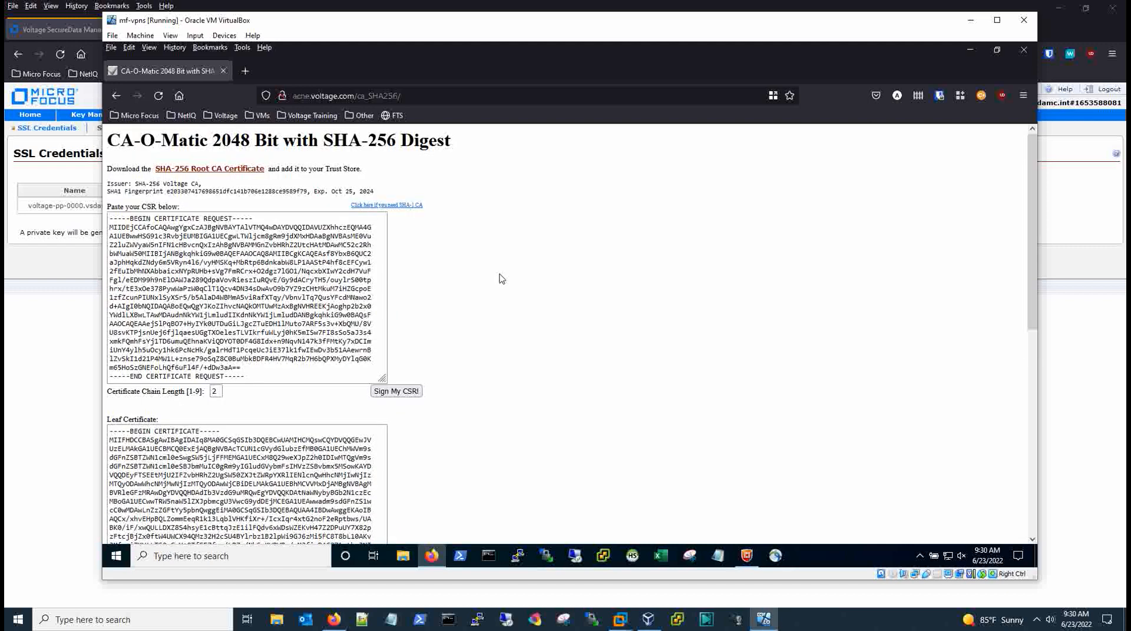
{"action": "left_click", "coordinate": [245, 171]}
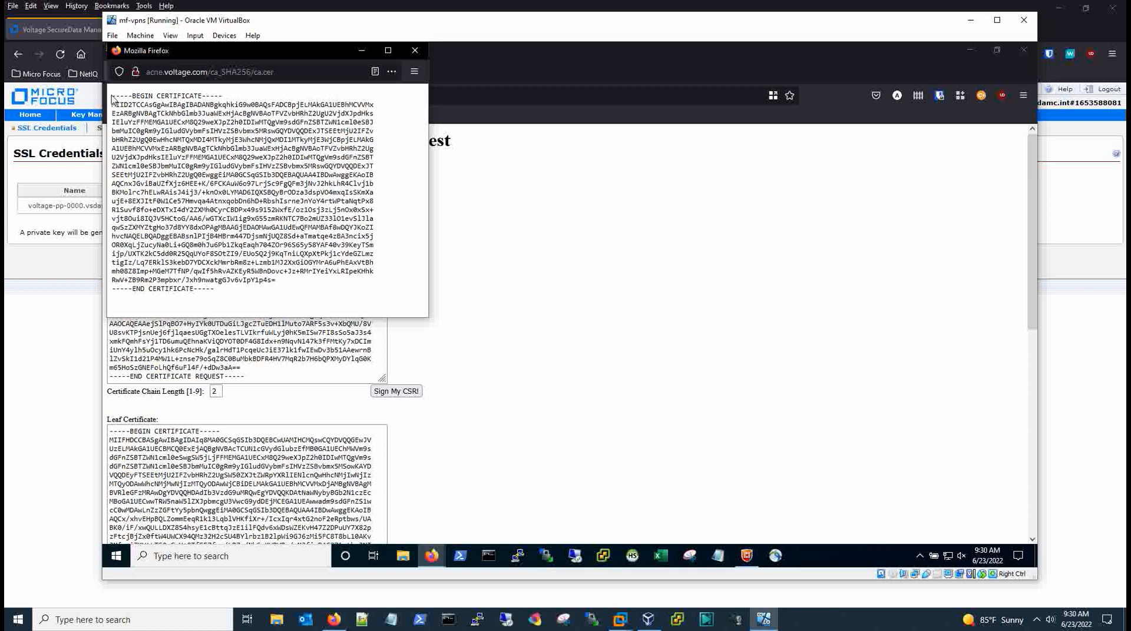
{"action": "left_click_drag", "start_coordinate": [112, 97], "coordinate": [219, 302]}
{"action": "left_click", "coordinate": [41, 310]}
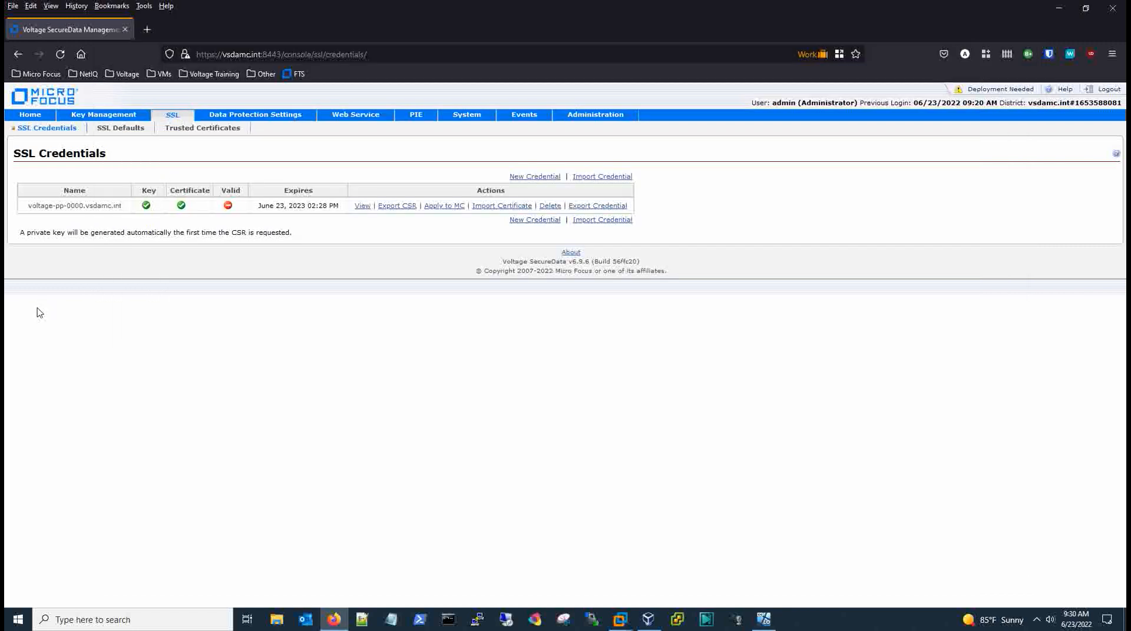
Import the copied SHA-256 root CA as a trusted certificate and recheck SSL Credentials.
{"action": "left_click", "coordinate": [195, 128]}
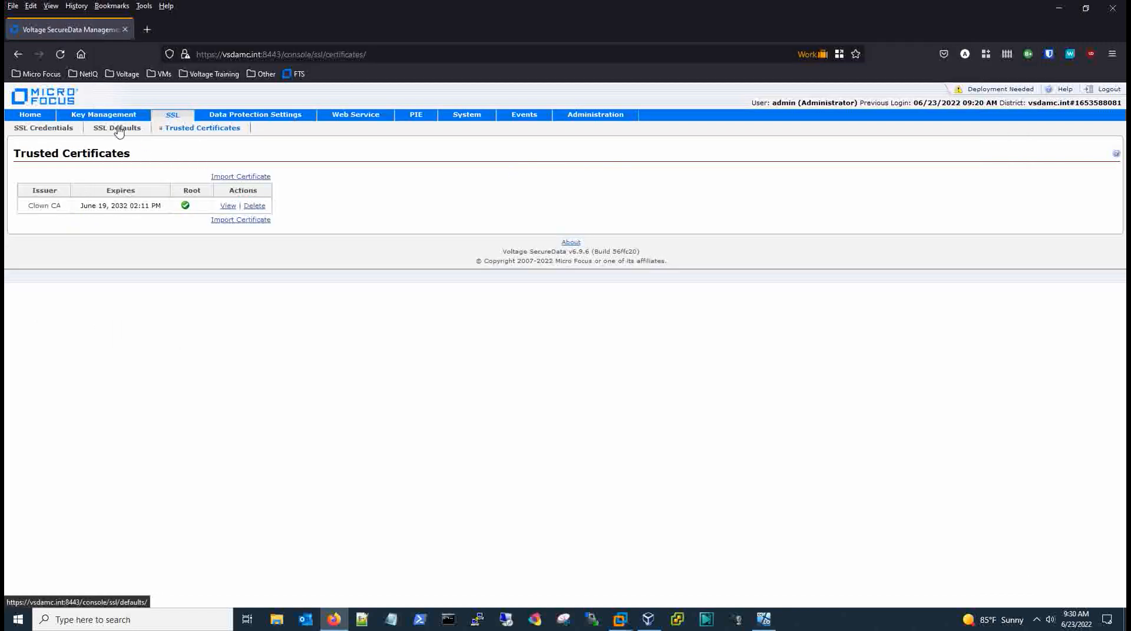
{"action": "left_click", "coordinate": [221, 179]}
{"action": "left_click", "coordinate": [218, 217]}
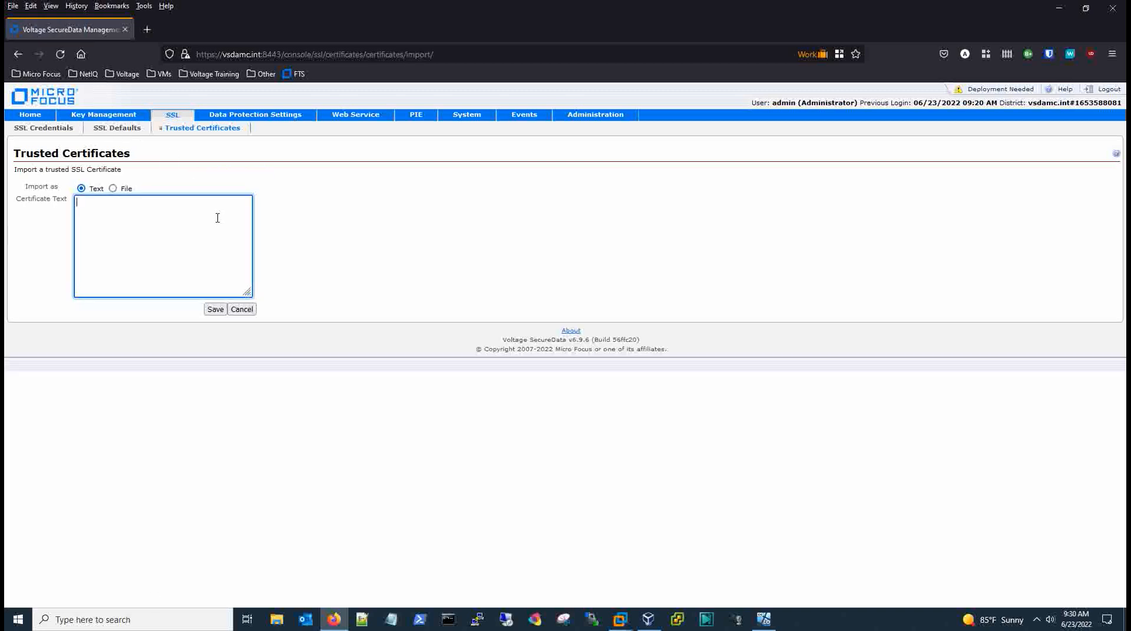
{"action": "key", "text": "ctrl+v"}
{"action": "left_click", "coordinate": [210, 310]}
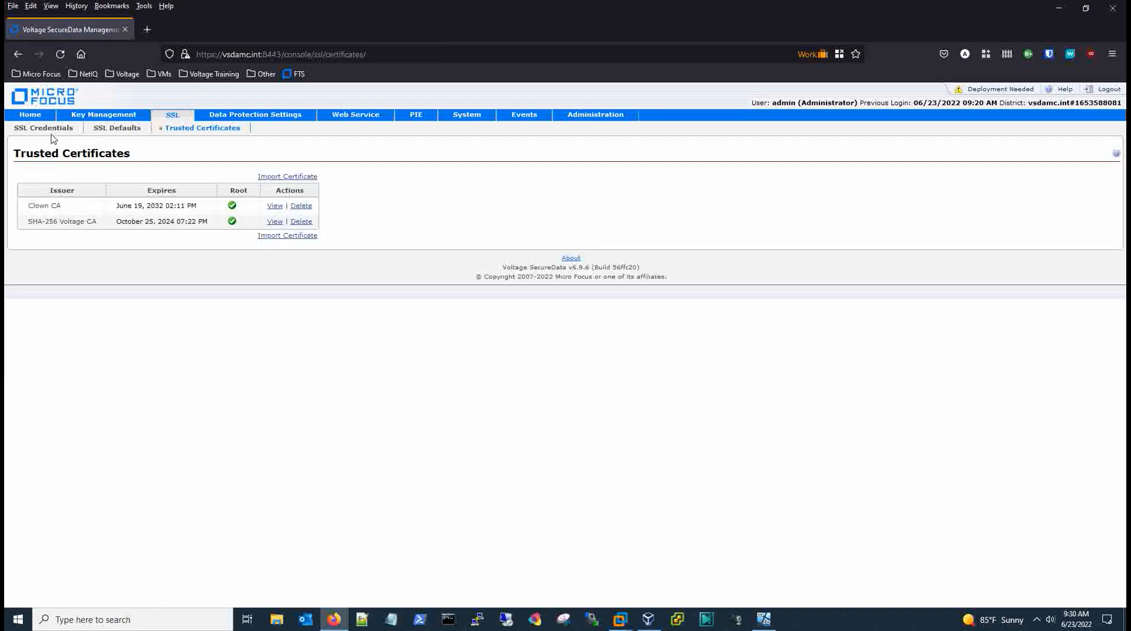
{"action": "left_click", "coordinate": [45, 128]}
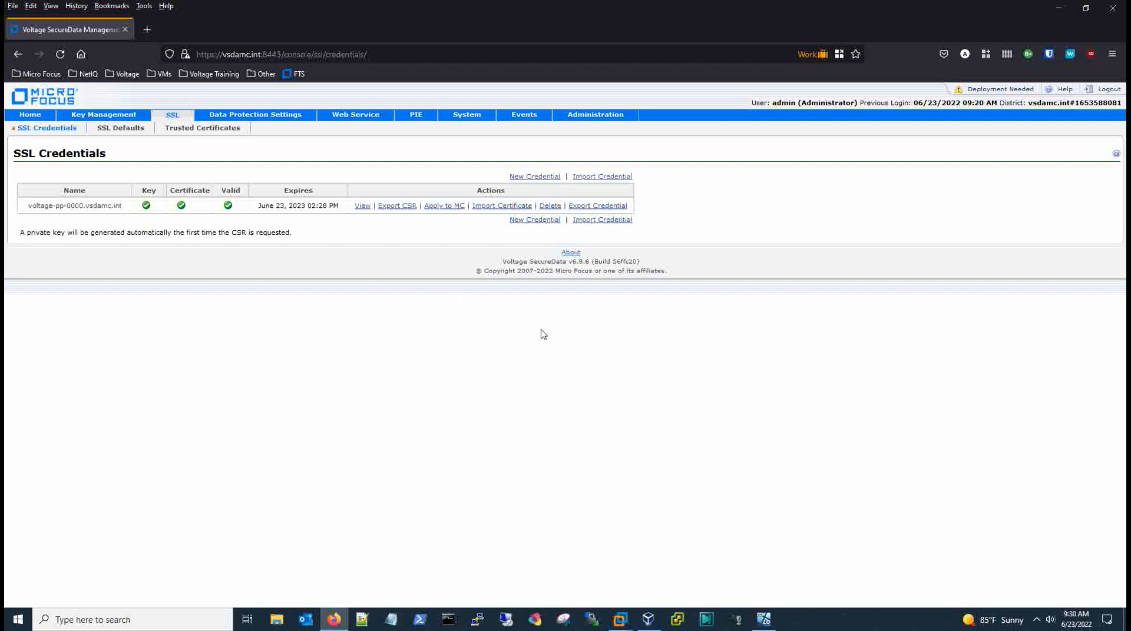
Deploy all pending changes, then confirm voltage-pp-0000.vsdamc.int remains valid on the SSL list.
{"action": "left_click", "coordinate": [975, 91]}
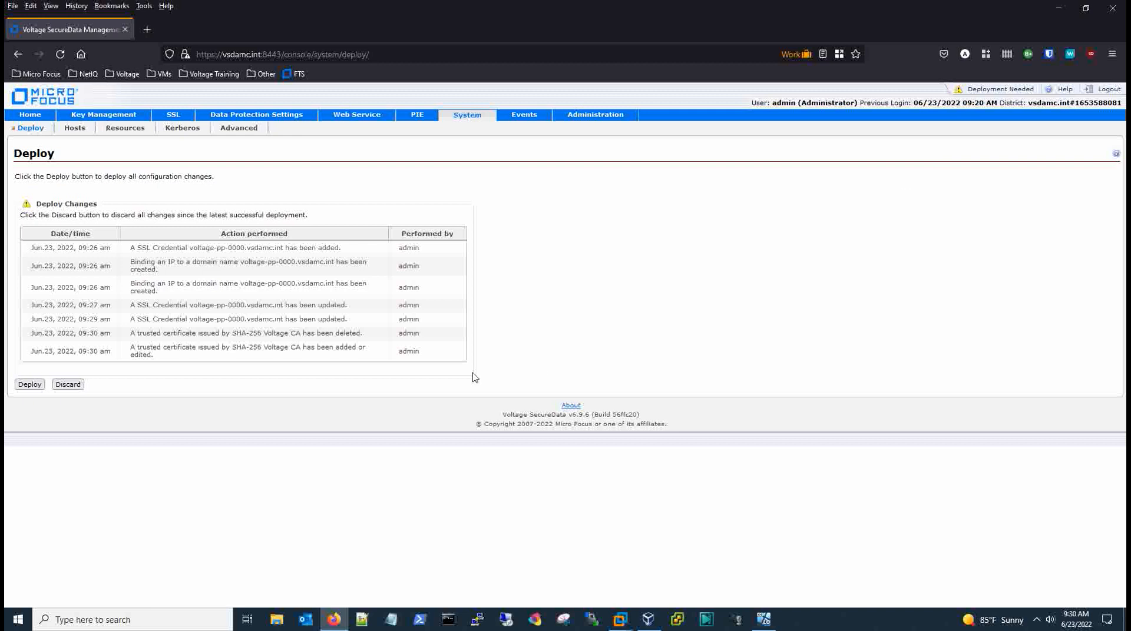
{"action": "left_click", "coordinate": [30, 386]}
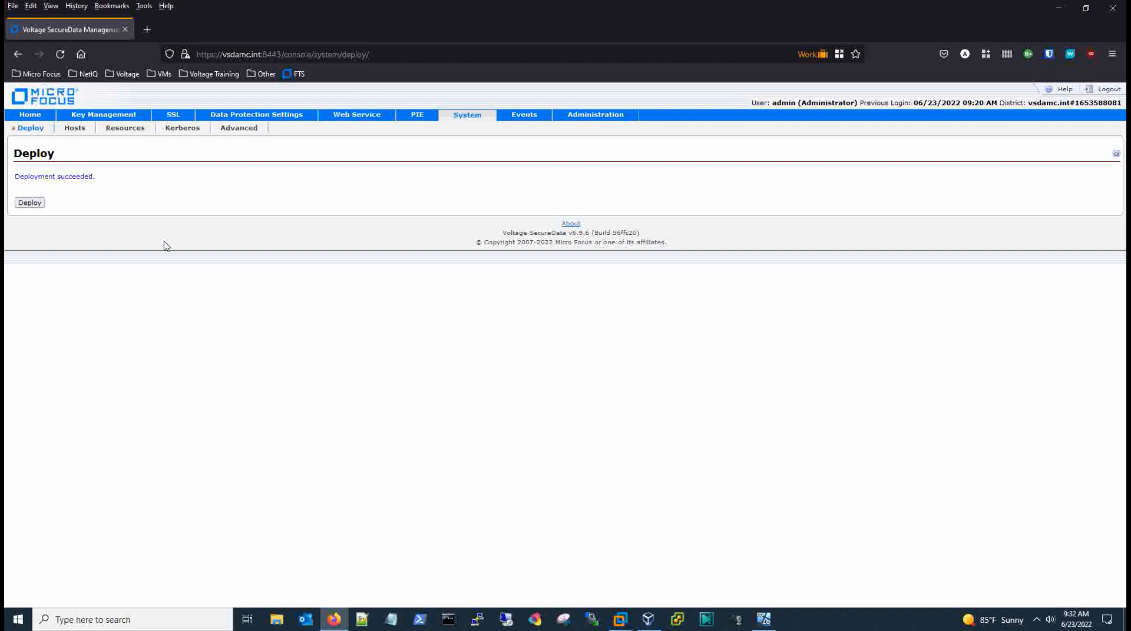
{"action": "left_click", "coordinate": [173, 117]}
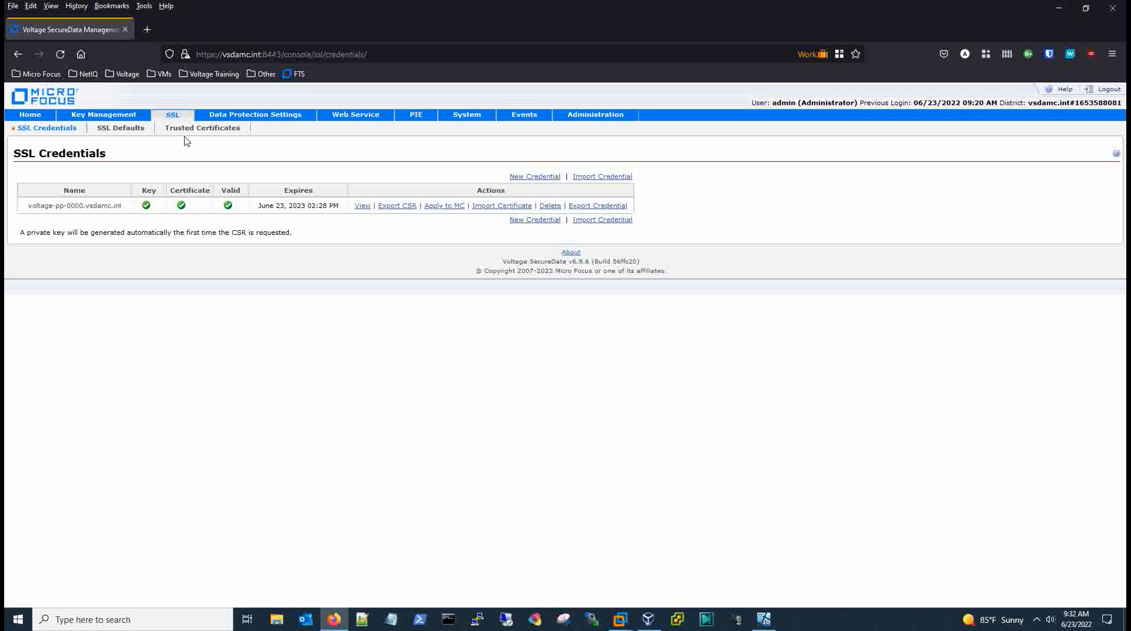
Stage the voltage-pp-0000.vsdamc.int certificate for the Management Console with Apply to MC.
{"action": "left_click", "coordinate": [223, 55]}
{"action": "left_click_drag", "start_coordinate": [224, 55], "coordinate": [262, 57]}
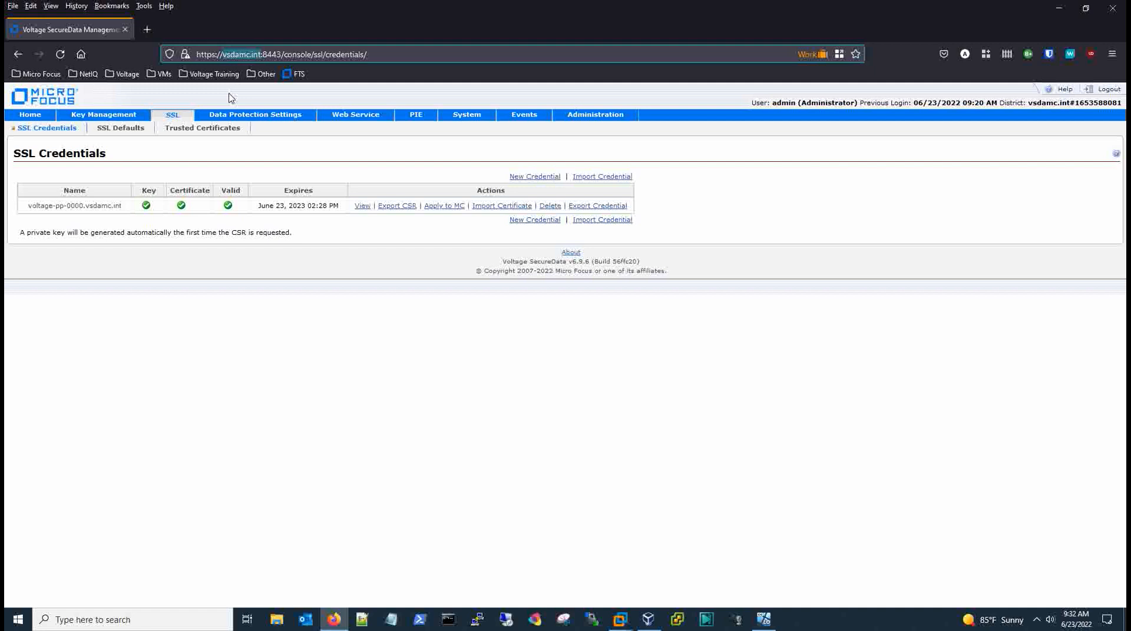
{"action": "left_click", "coordinate": [262, 157]}
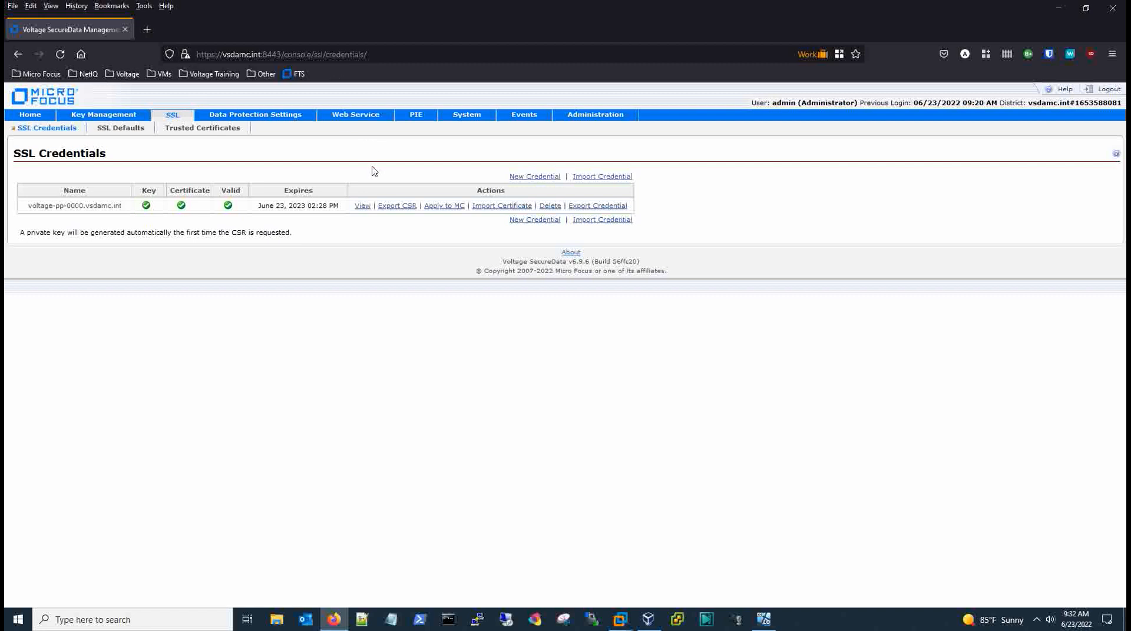
{"action": "left_click", "coordinate": [436, 209]}
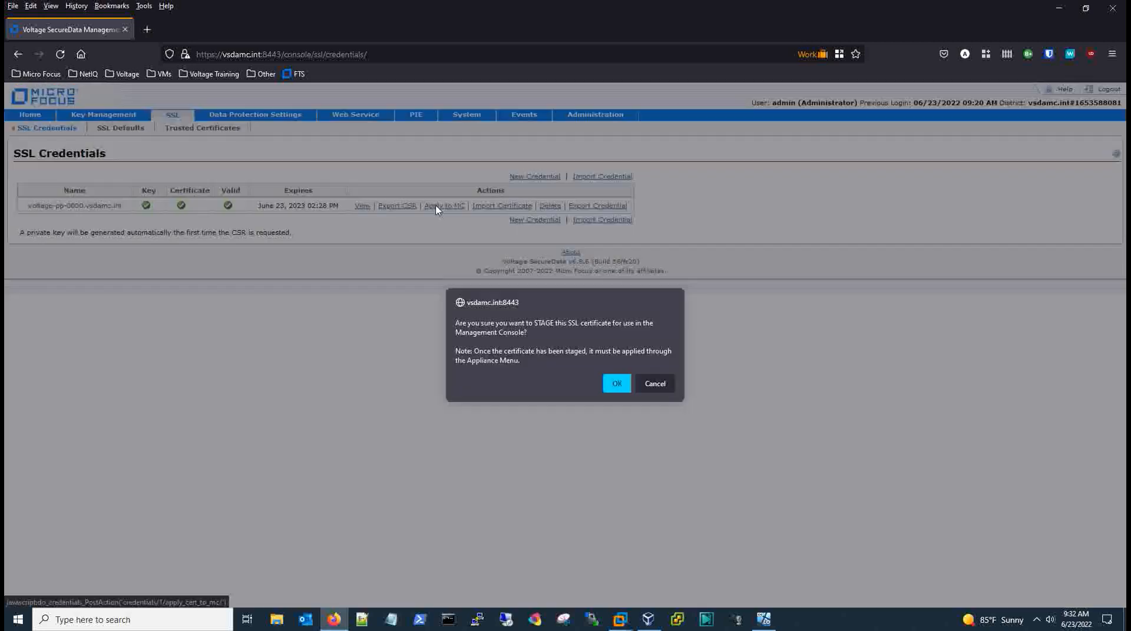
{"action": "left_click", "coordinate": [614, 386]}
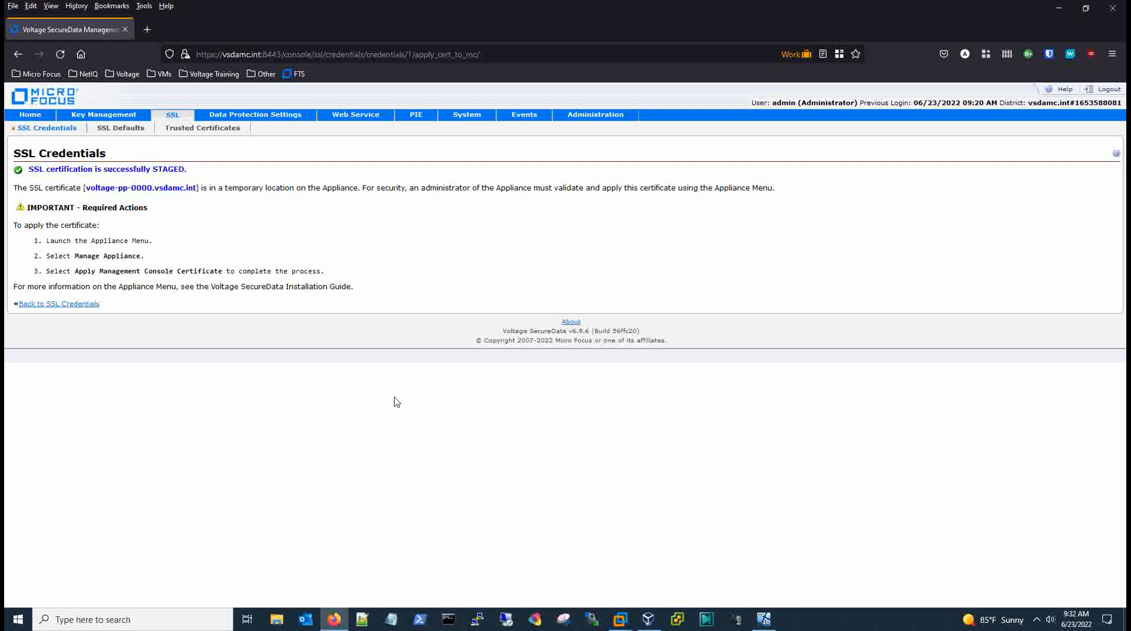
Load the saved vsdamc PuTTY session and connect to 192.168.236.30.
{"action": "left_click", "coordinate": [478, 620]}
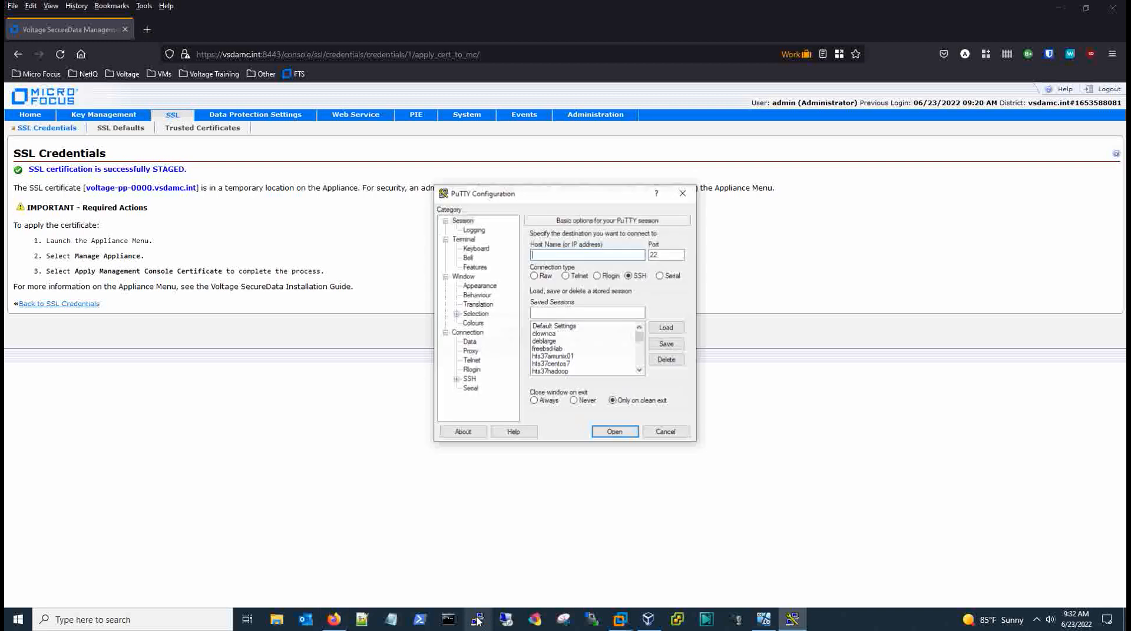
{"action": "left_click_drag", "start_coordinate": [639, 341], "coordinate": [641, 368]}
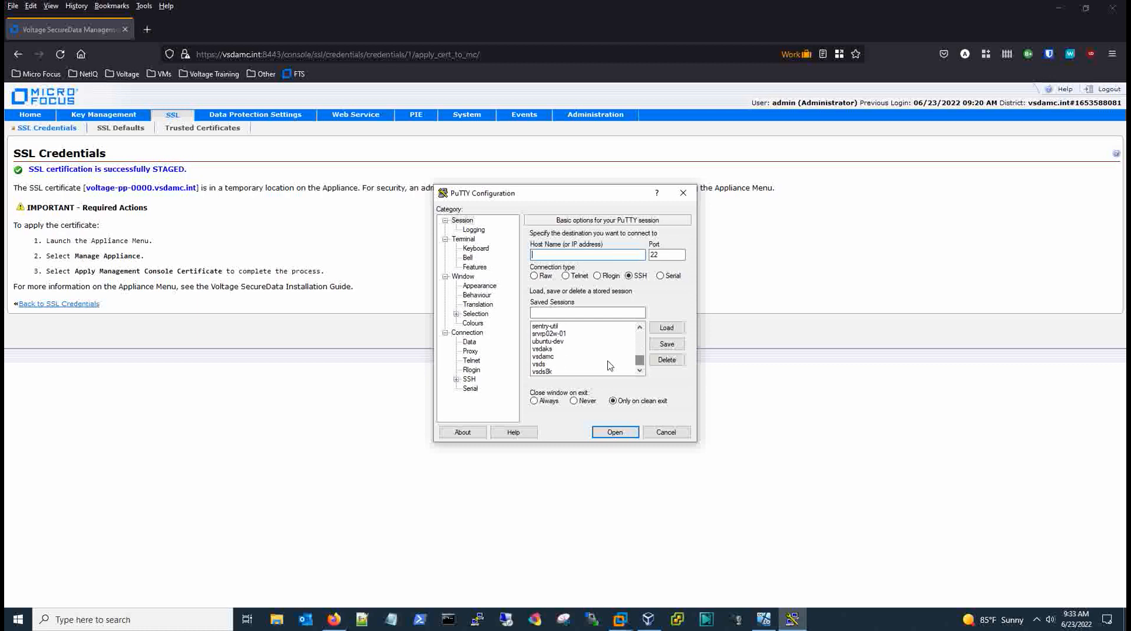
{"action": "left_click", "coordinate": [548, 357]}
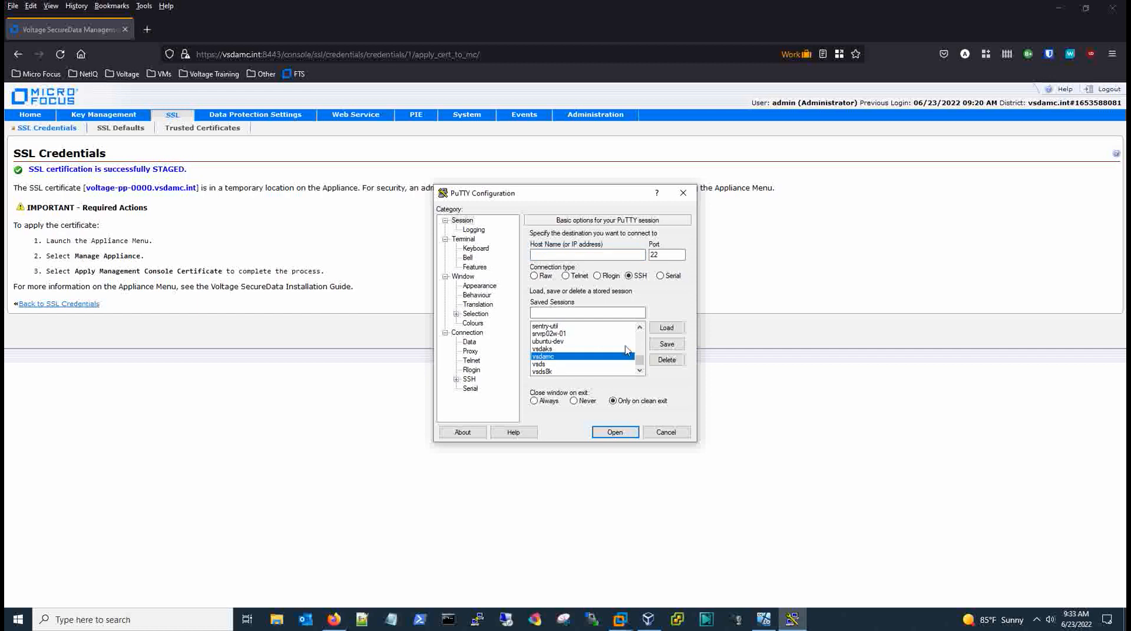
{"action": "left_click", "coordinate": [663, 328]}
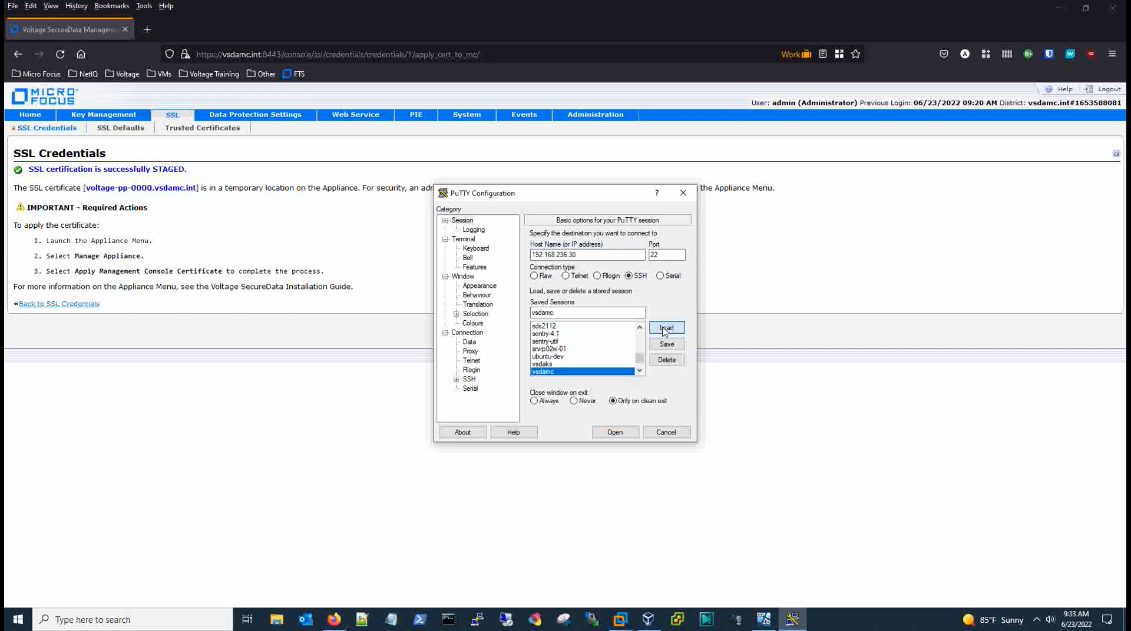
{"action": "left_click", "coordinate": [613, 433]}
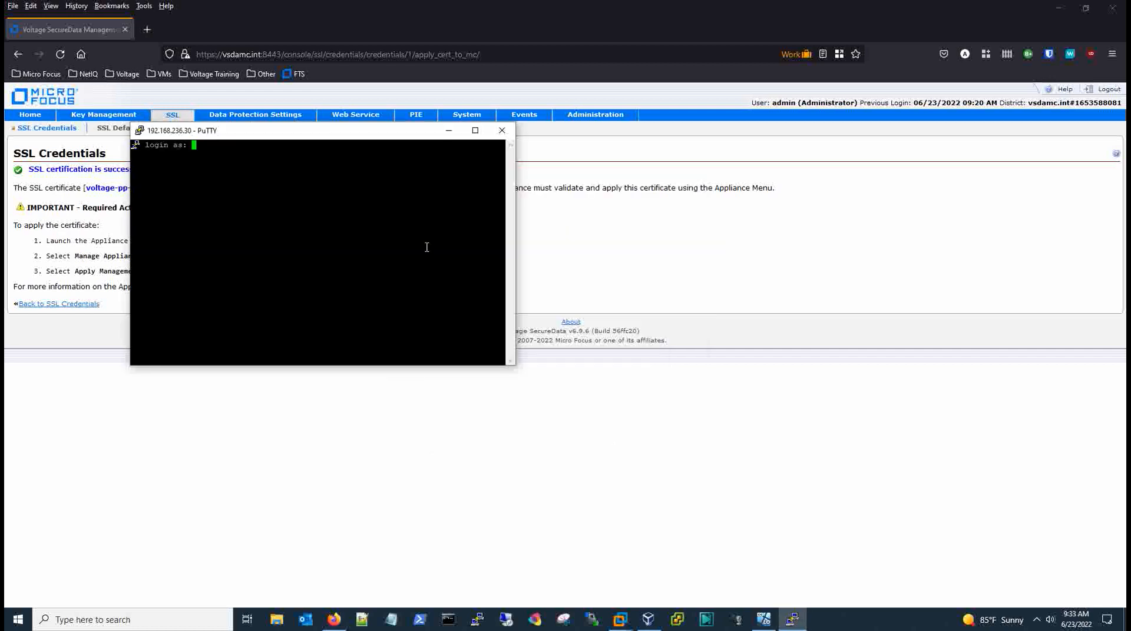
Log in to the appliance as admin with the account password.
{"action": "left_click_drag", "start_coordinate": [352, 135], "coordinate": [564, 270]}
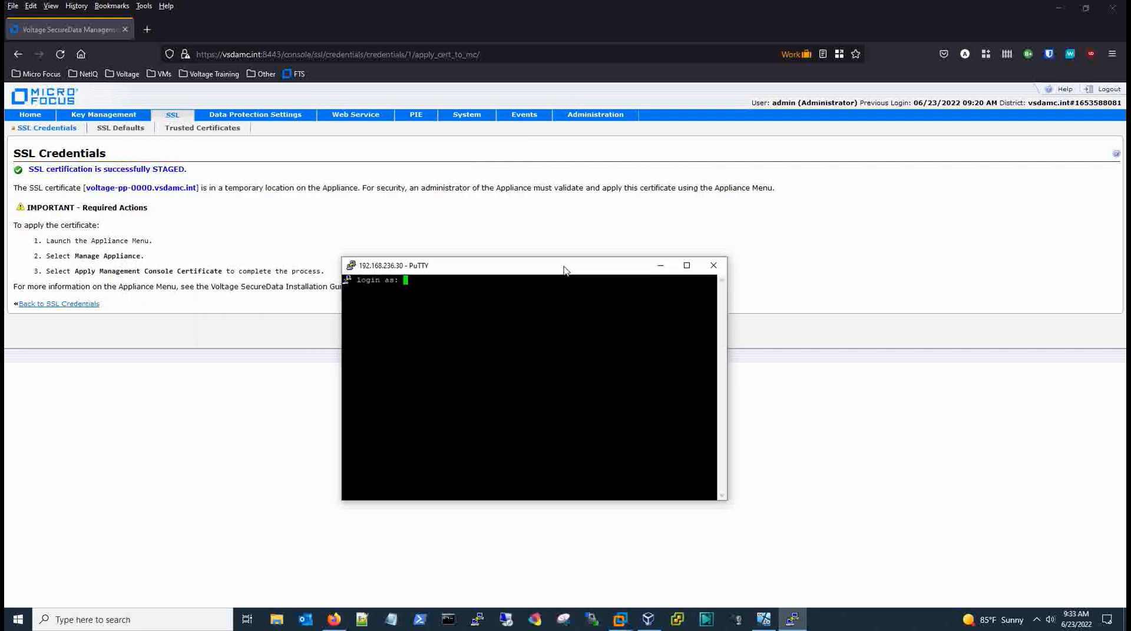
{"action": "type", "text": "admin"}
{"action": "key", "text": "Return"}
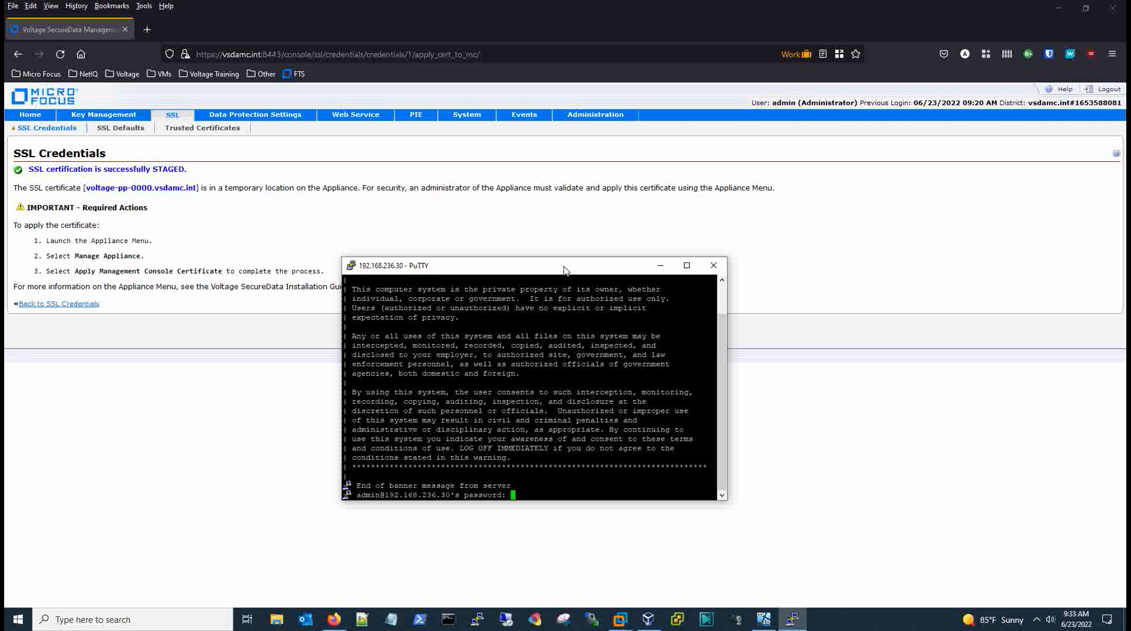
{"action": "key", "text": "Return"}
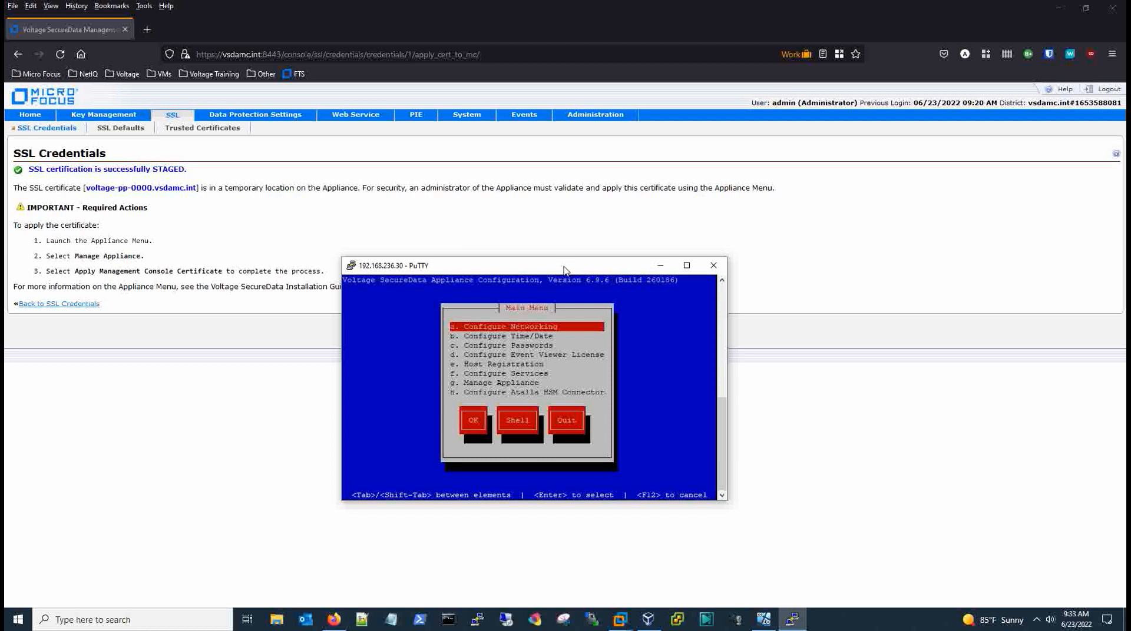
Run Manage Appliance > Apply Management Console Certificate, then quit the appliance menu.
{"action": "key", "text": "Down"}
{"action": "key", "text": "Down"}
{"action": "key", "text": "Down"}
{"action": "key", "text": "Down"}
{"action": "key", "text": "Down"}
{"action": "key", "text": "Down"}
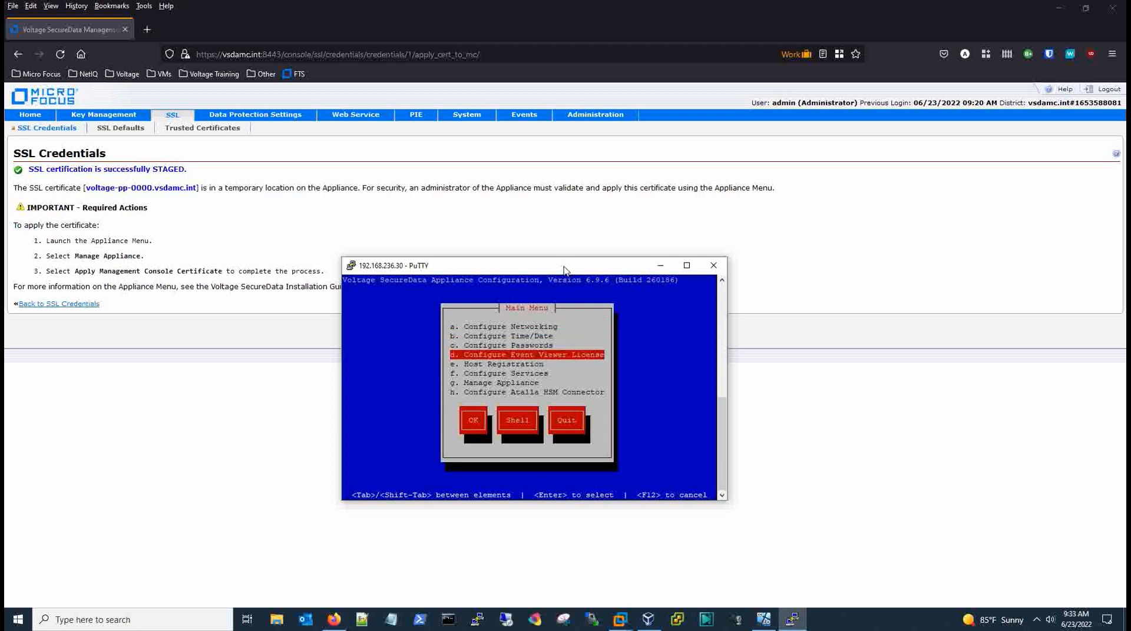
{"action": "key", "text": "Return"}
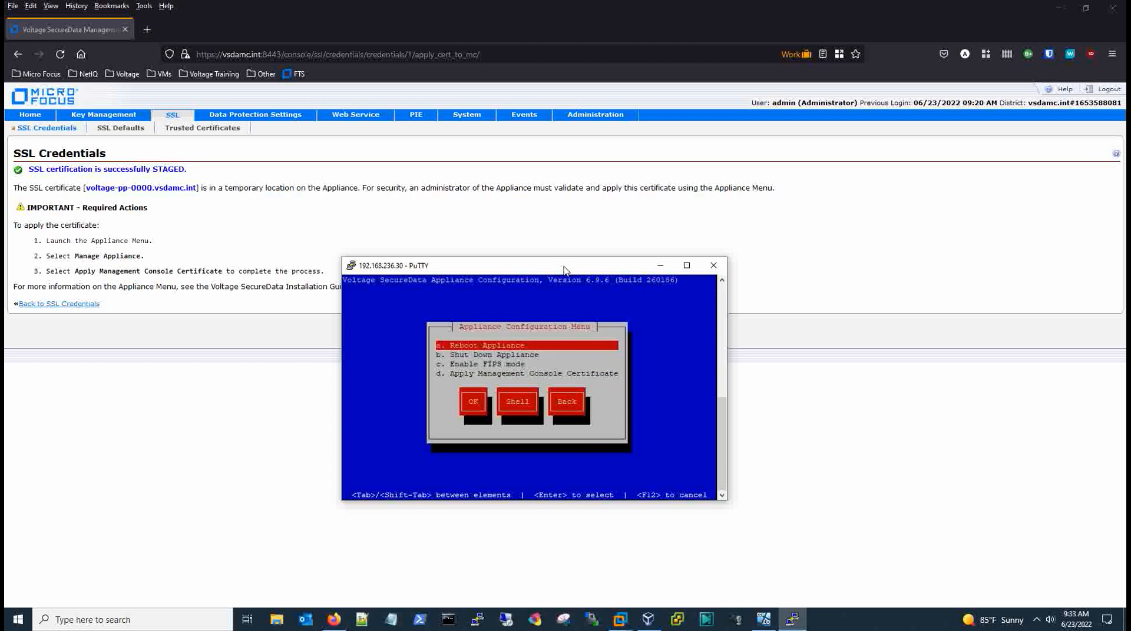
{"action": "key", "text": "Down"}
{"action": "key", "text": "Down"}
{"action": "key", "text": "Down"}
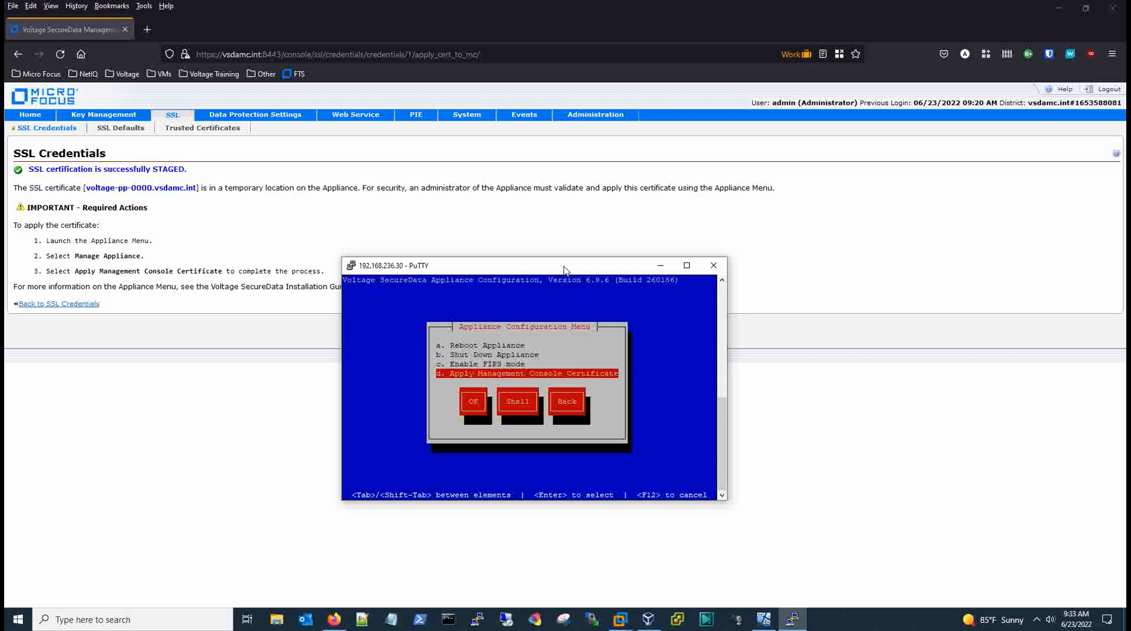
{"action": "key", "text": "Tab"}
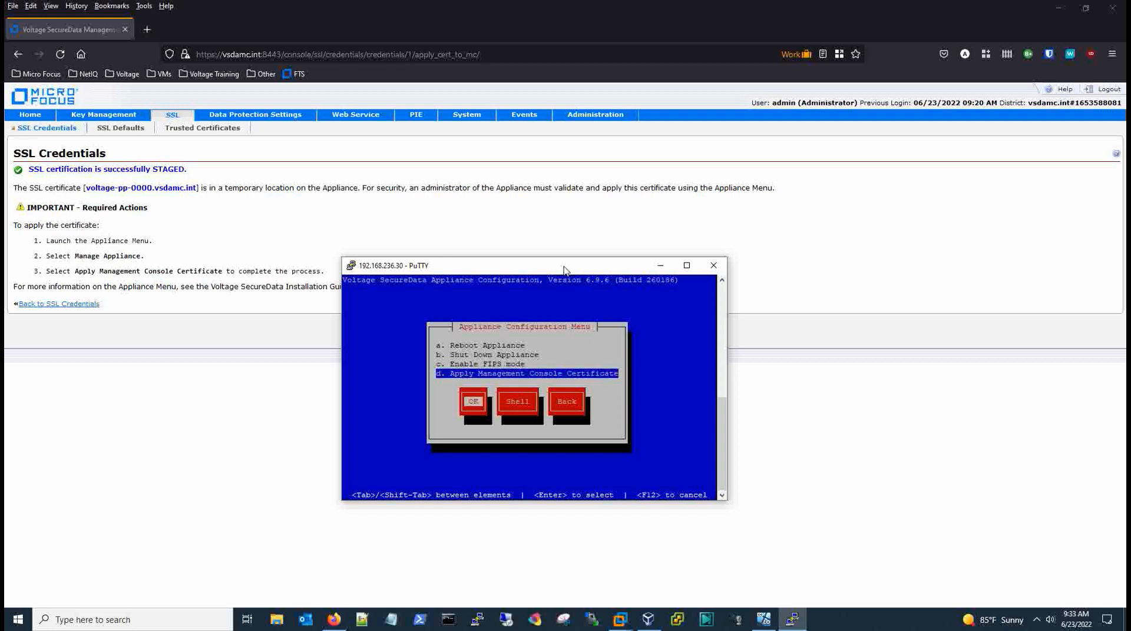
{"action": "key", "text": "Return"}
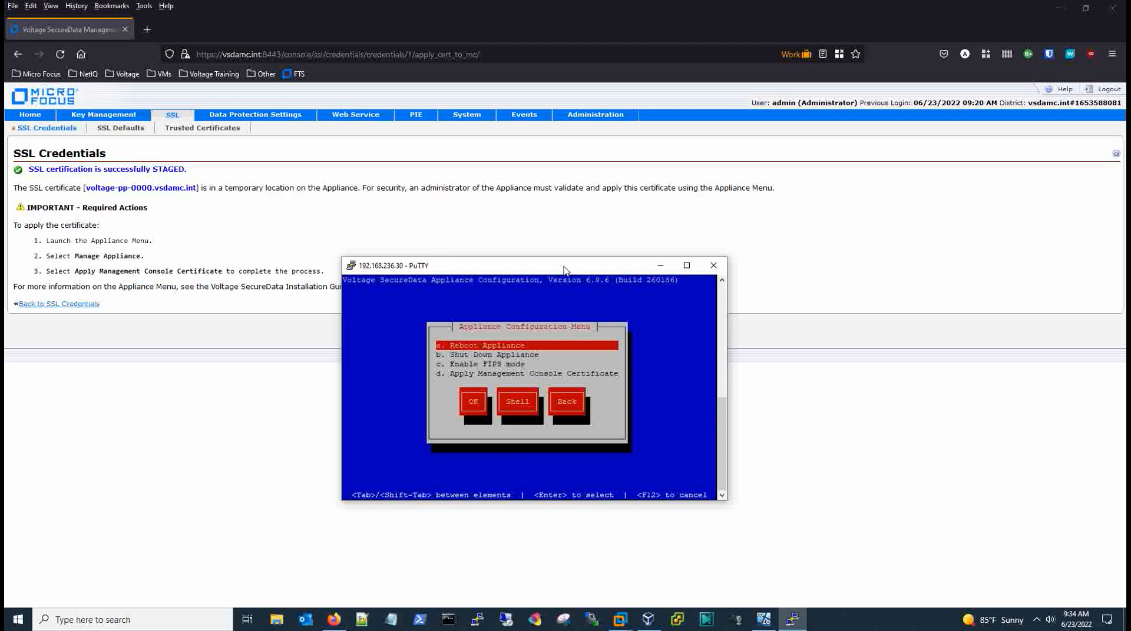
{"action": "key", "text": "F12"}
{"action": "key", "text": "F12"}
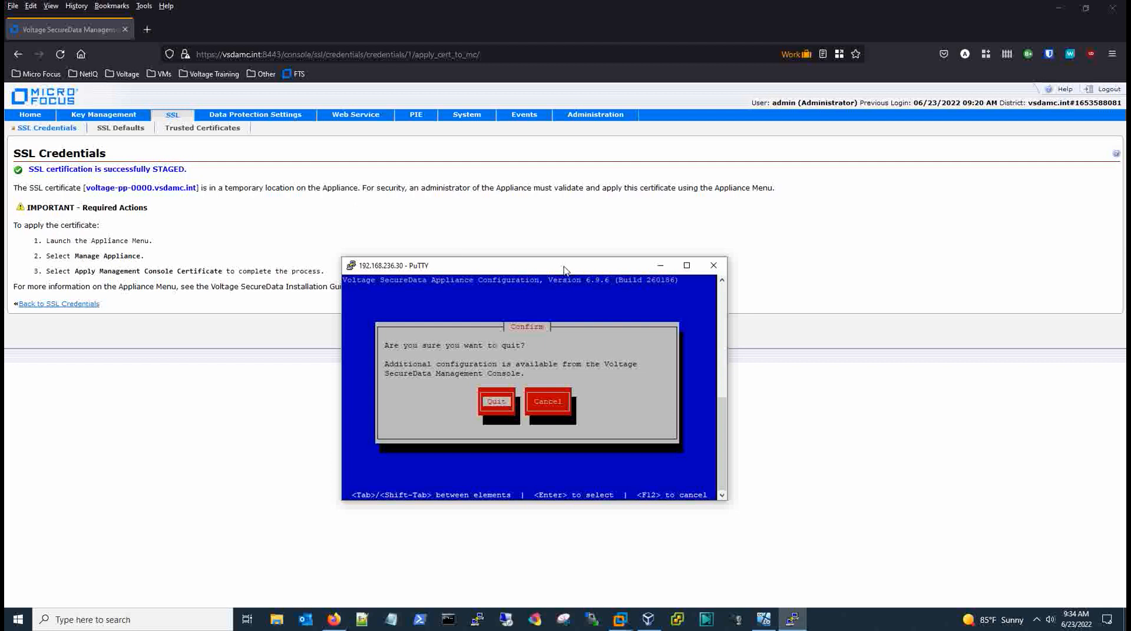
{"action": "key", "text": "Return"}
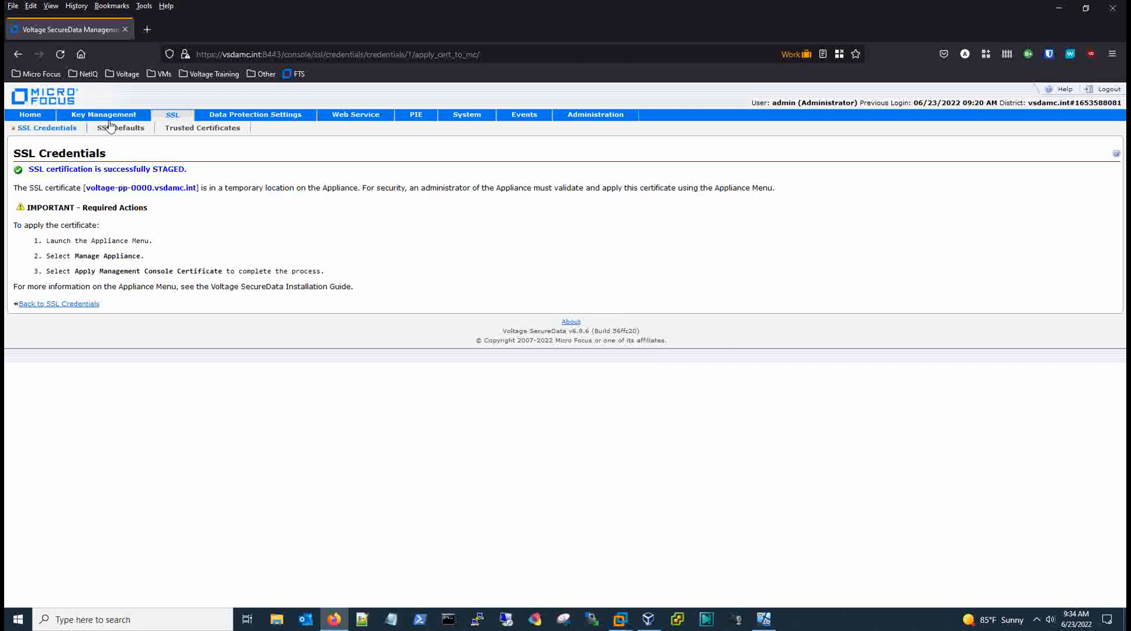
Reload the Home dashboard and accept Firefox's untrusted-issuer certificate warning.
{"action": "left_click", "coordinate": [34, 117]}
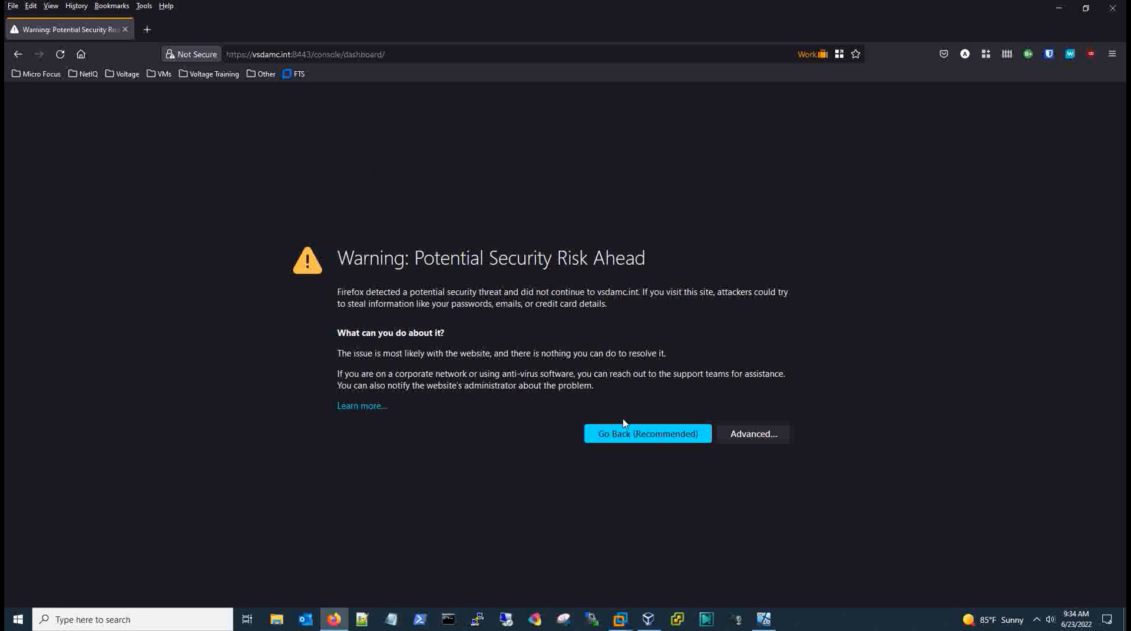
{"action": "left_click", "coordinate": [753, 434]}
{"action": "scroll", "coordinate": [861, 401], "scroll_direction": "down", "scroll_amount": 3}
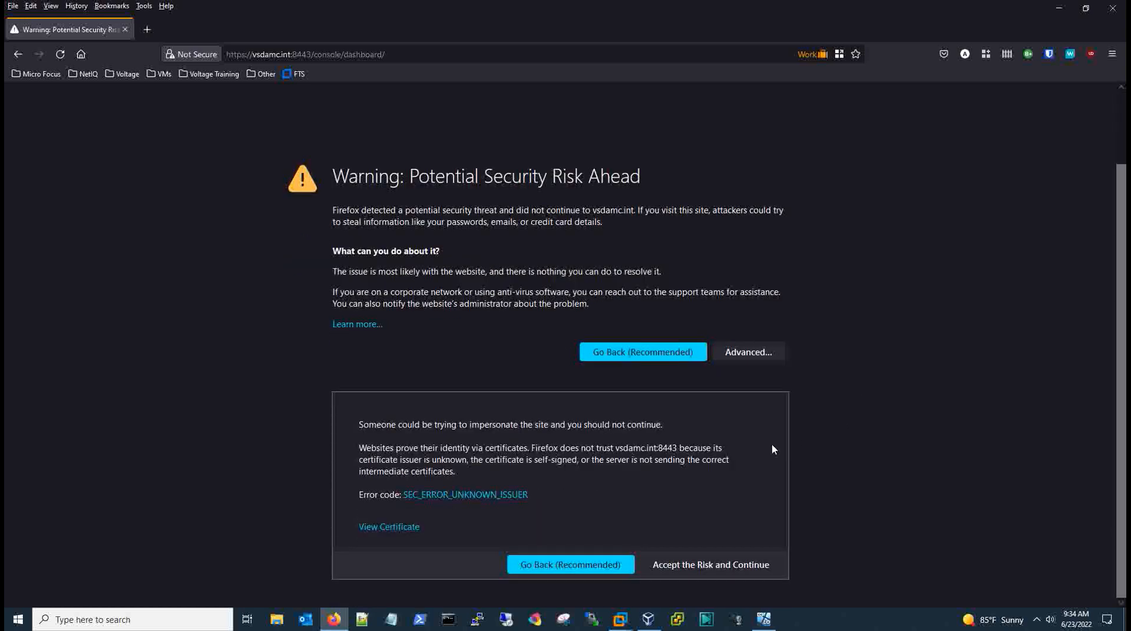
{"action": "left_click", "coordinate": [711, 566]}
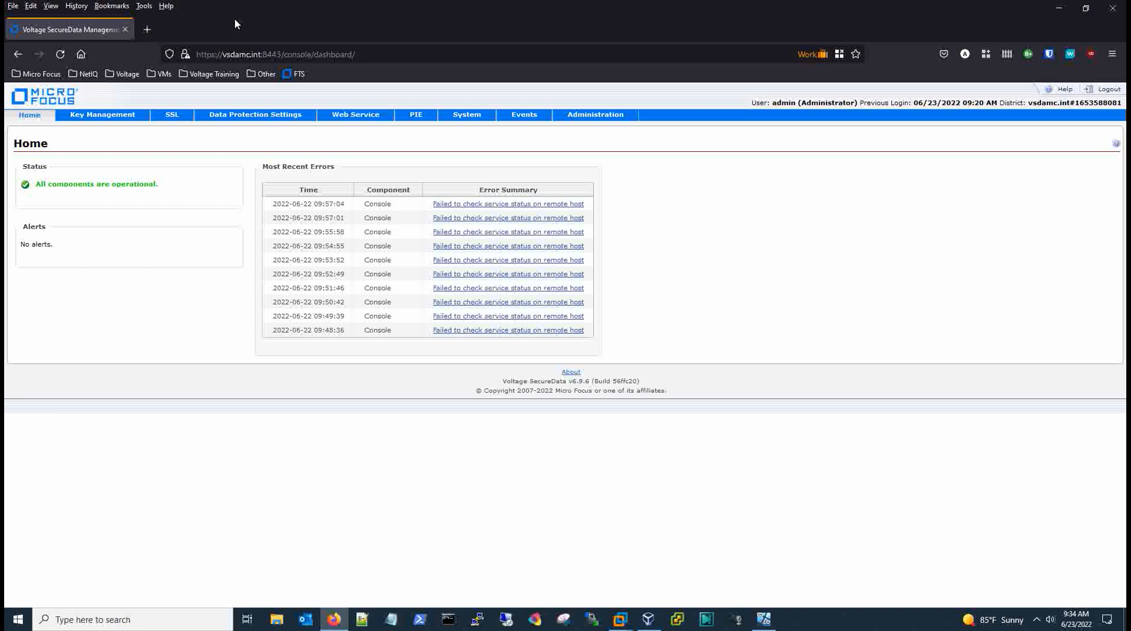
Open the voltage-pp-0000.vsdamc.int site certificate in Firefox's certificate viewer.
{"action": "left_click", "coordinate": [186, 54]}
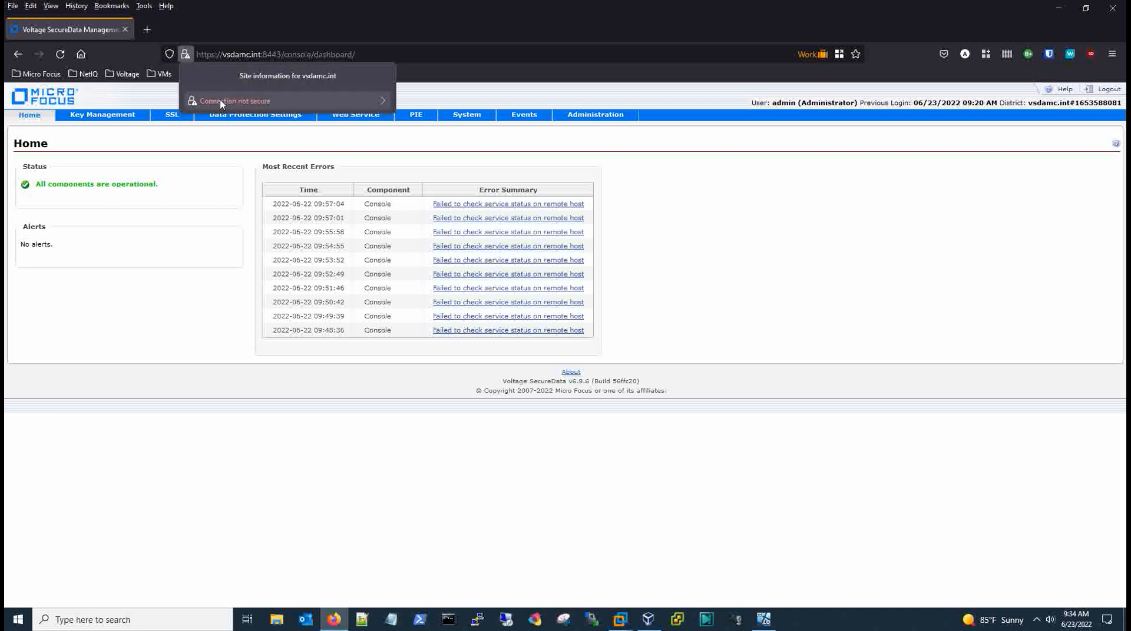
{"action": "left_click", "coordinate": [236, 100]}
{"action": "left_click", "coordinate": [217, 158]}
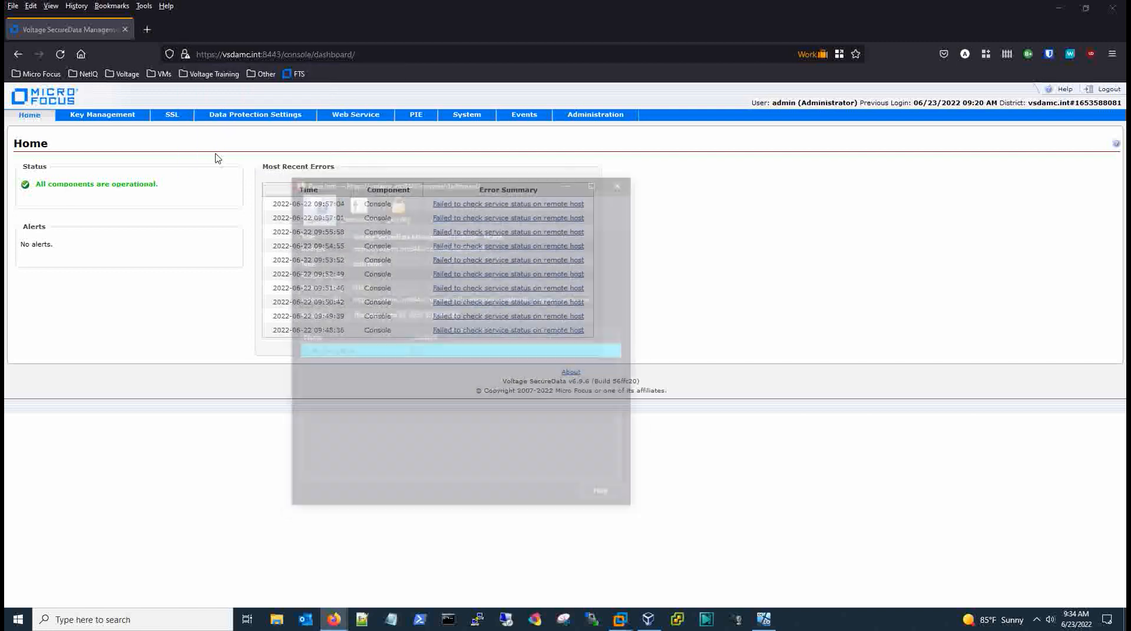
{"action": "left_click", "coordinate": [581, 275]}
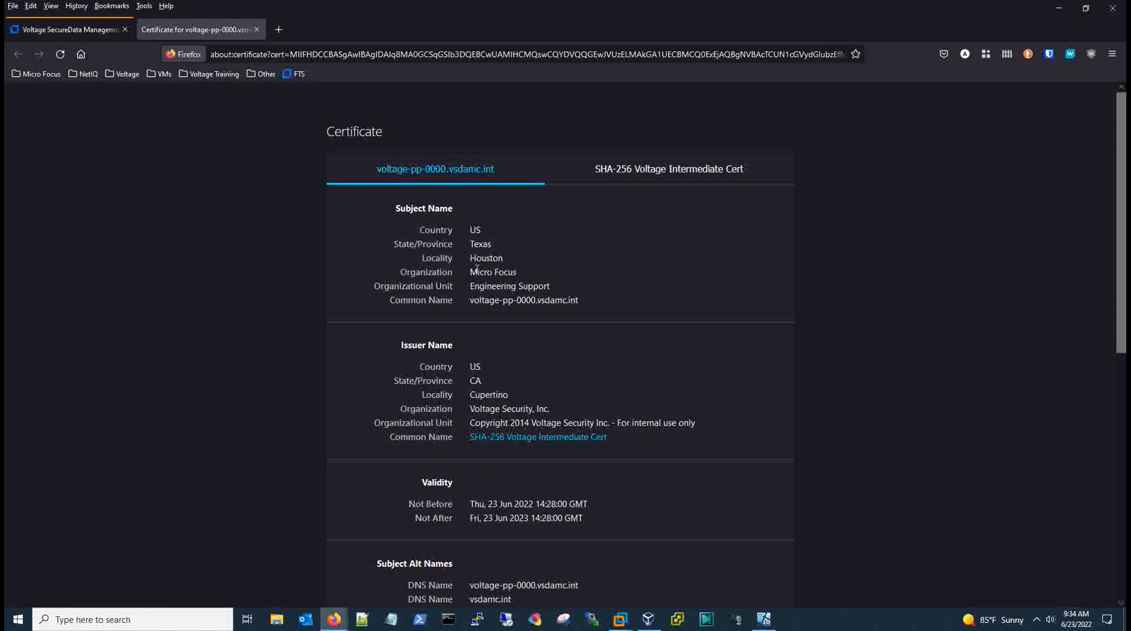
{"action": "scroll", "coordinate": [626, 283], "scroll_direction": "down", "scroll_amount": 2}
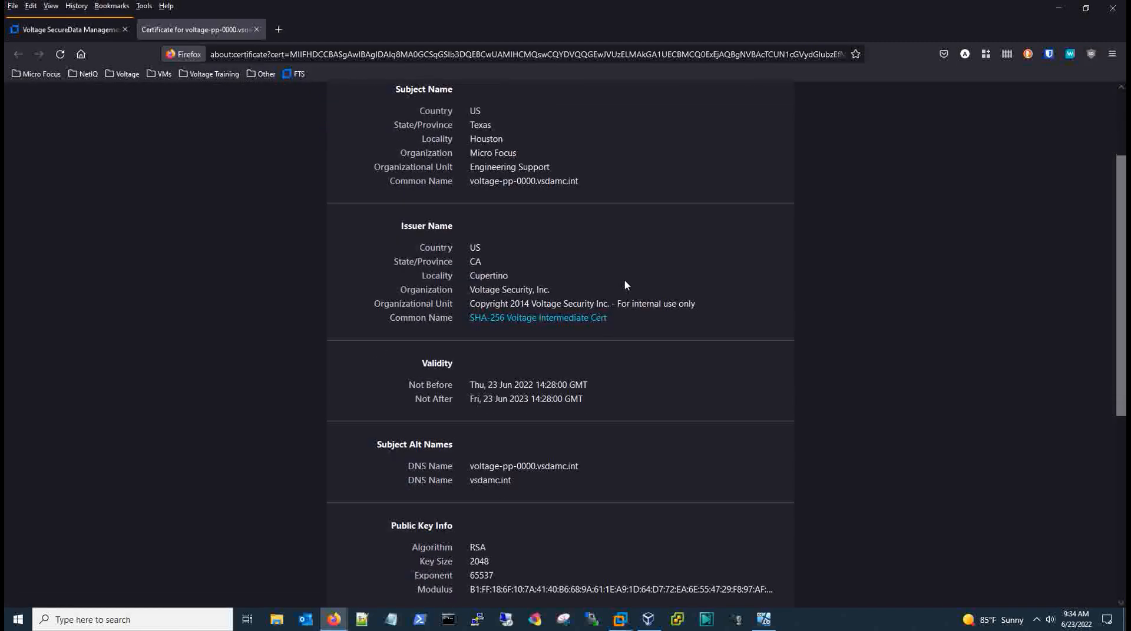
{"action": "scroll", "coordinate": [627, 285], "scroll_direction": "down", "scroll_amount": 1}
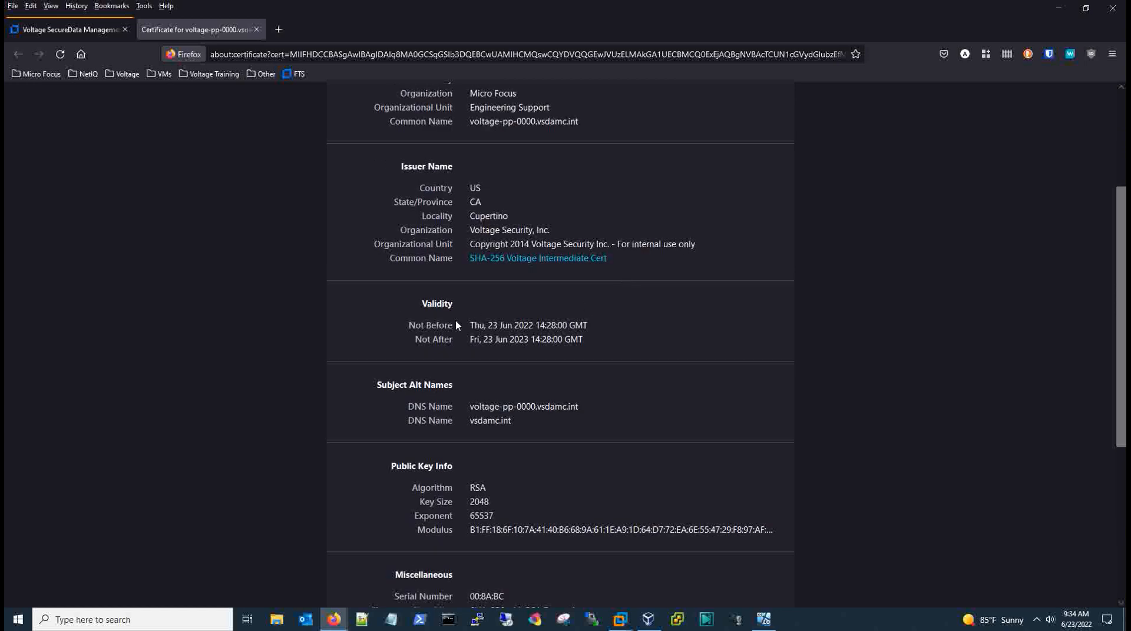
Check its Not Before date and the SHA-256 Voltage Intermediate Cert details, then close the viewer.
{"action": "mouse_move", "coordinate": [470, 328]}
{"action": "left_mouse_down"}
{"action": "mouse_move", "coordinate": [587, 328]}
{"action": "mouse_move", "coordinate": [466, 340]}
{"action": "left_mouse_up"}
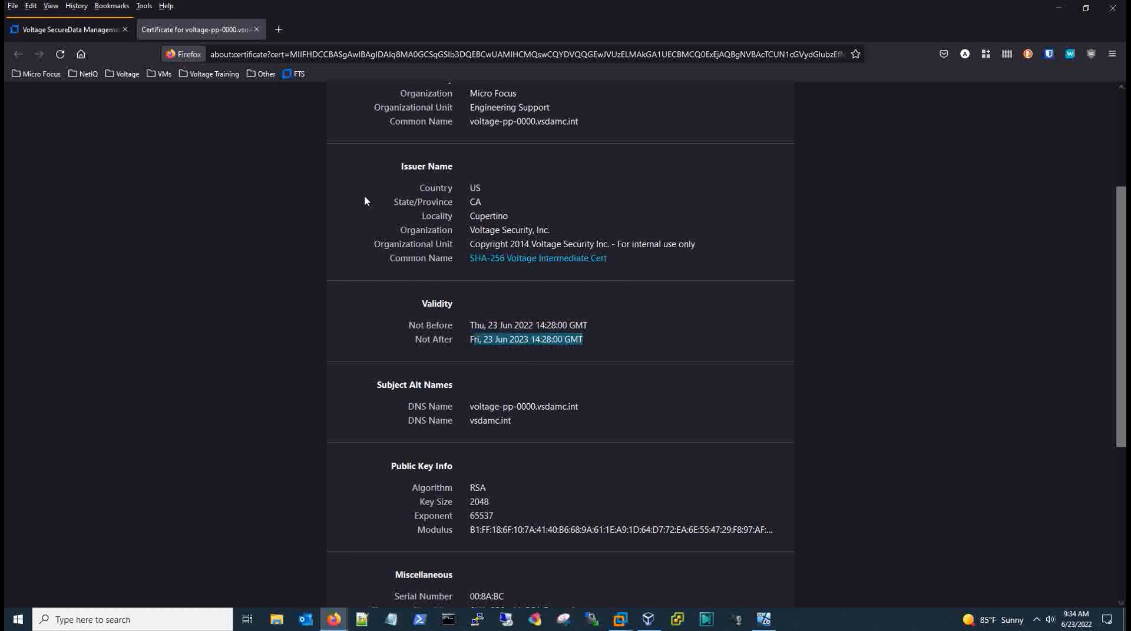
{"action": "scroll", "coordinate": [560, 215], "scroll_direction": "up", "scroll_amount": 2}
{"action": "scroll", "coordinate": [560, 214], "scroll_direction": "down", "scroll_amount": 4}
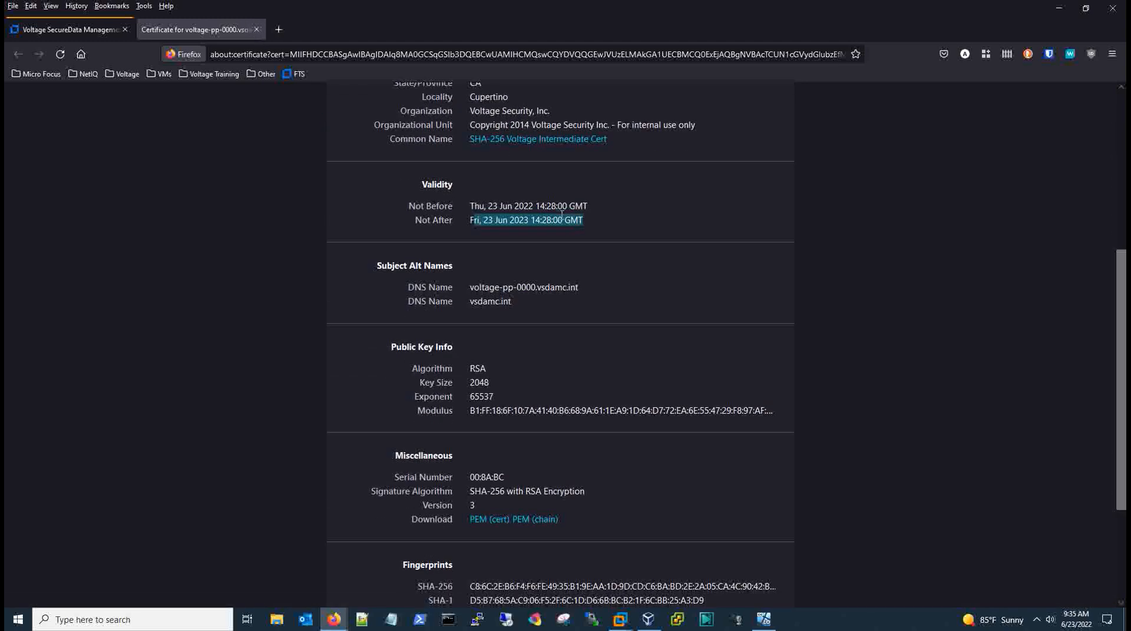
{"action": "scroll", "coordinate": [561, 215], "scroll_direction": "down", "scroll_amount": 2}
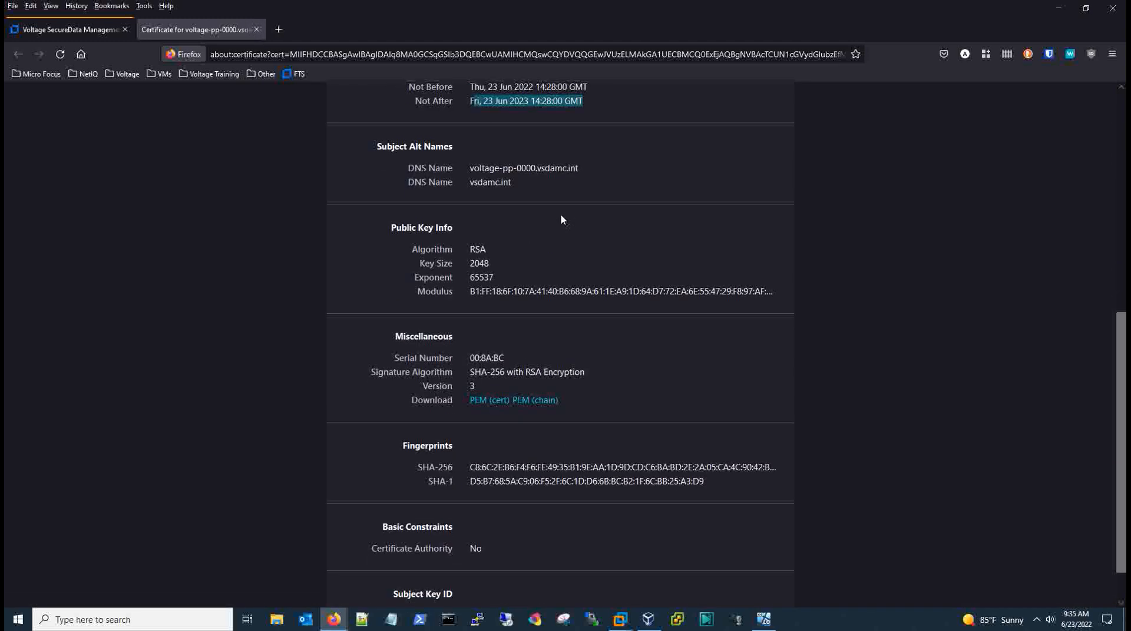
{"action": "scroll", "coordinate": [560, 214], "scroll_direction": "down", "scroll_amount": 1}
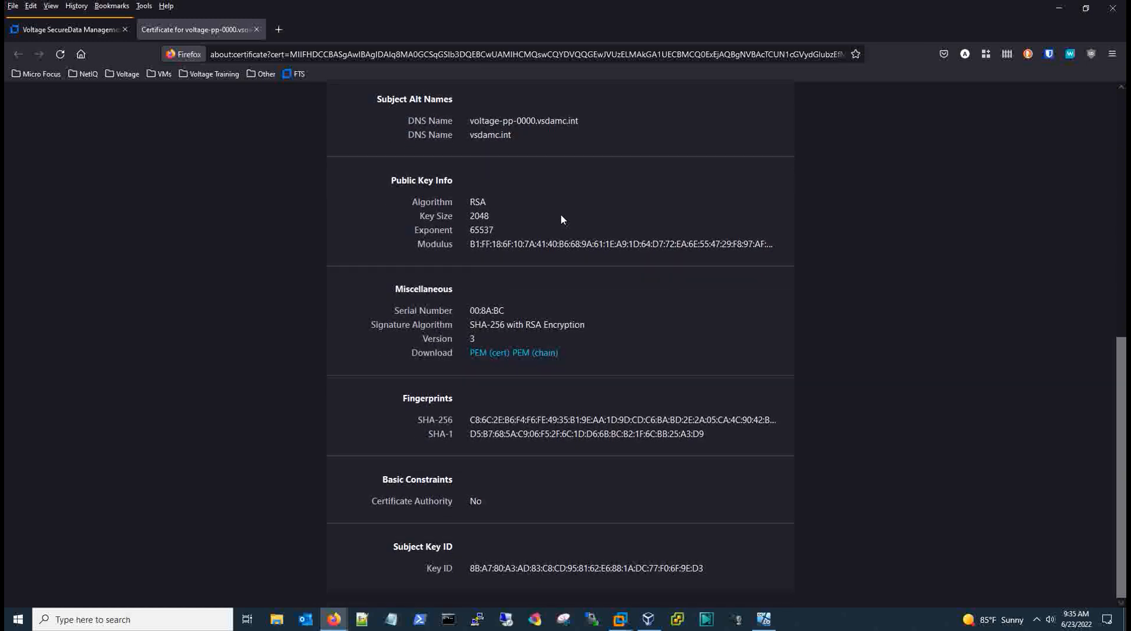
{"action": "scroll", "coordinate": [561, 219], "scroll_direction": "up", "scroll_amount": 8}
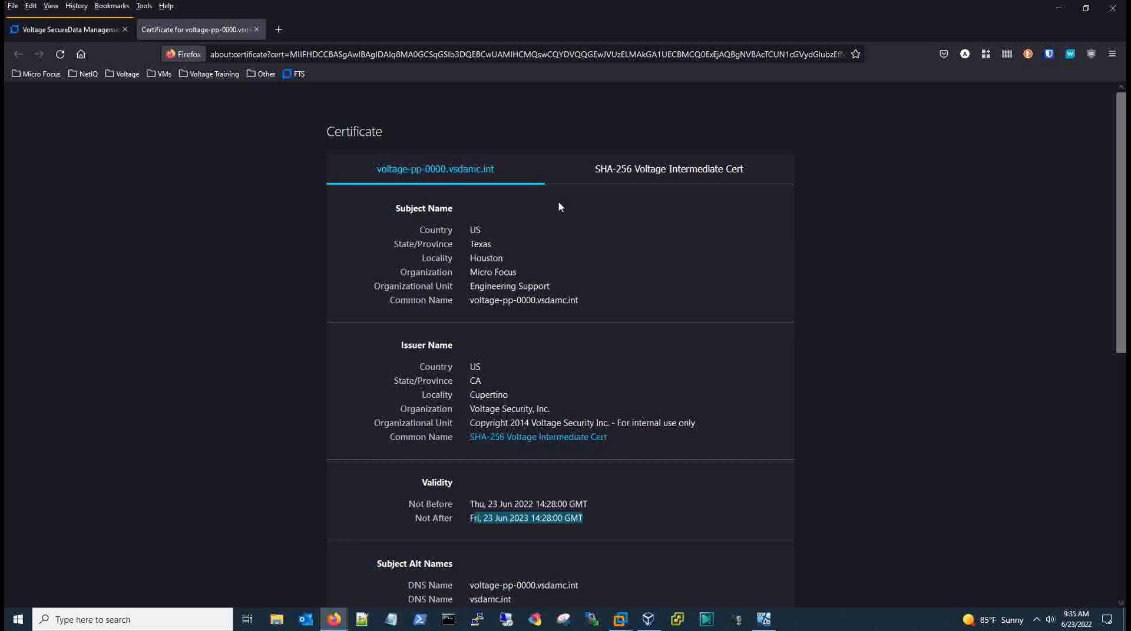
{"action": "left_click", "coordinate": [661, 172]}
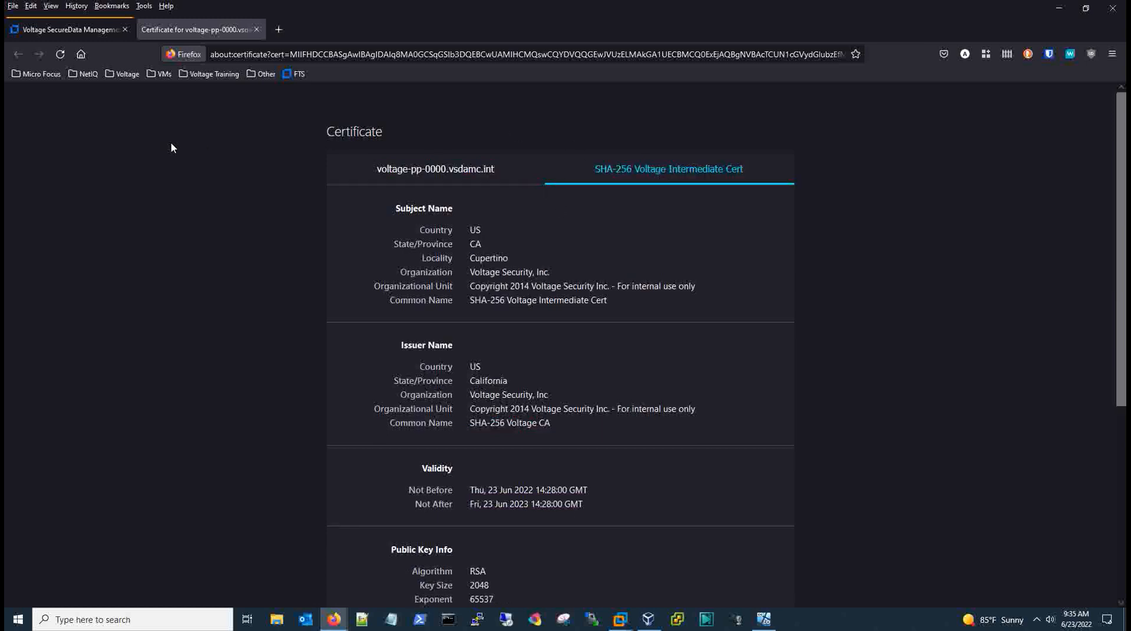
{"action": "left_click", "coordinate": [256, 29]}
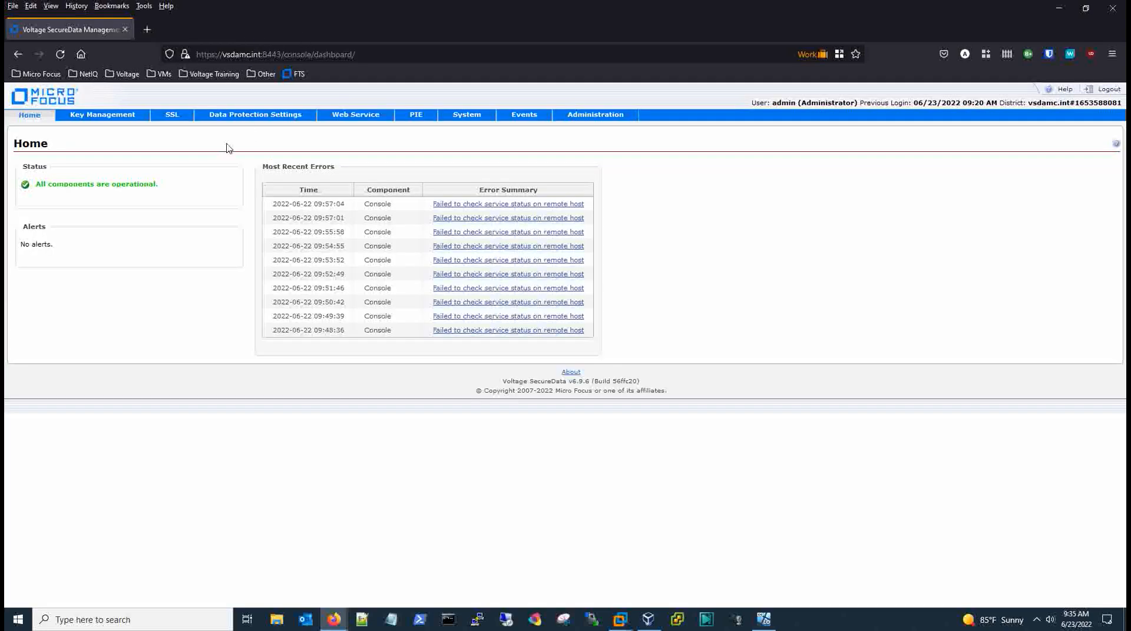
Check the credential's June 23, 2023 02:28 PM expiry and view its exported CSR.
{"action": "left_click", "coordinate": [171, 114]}
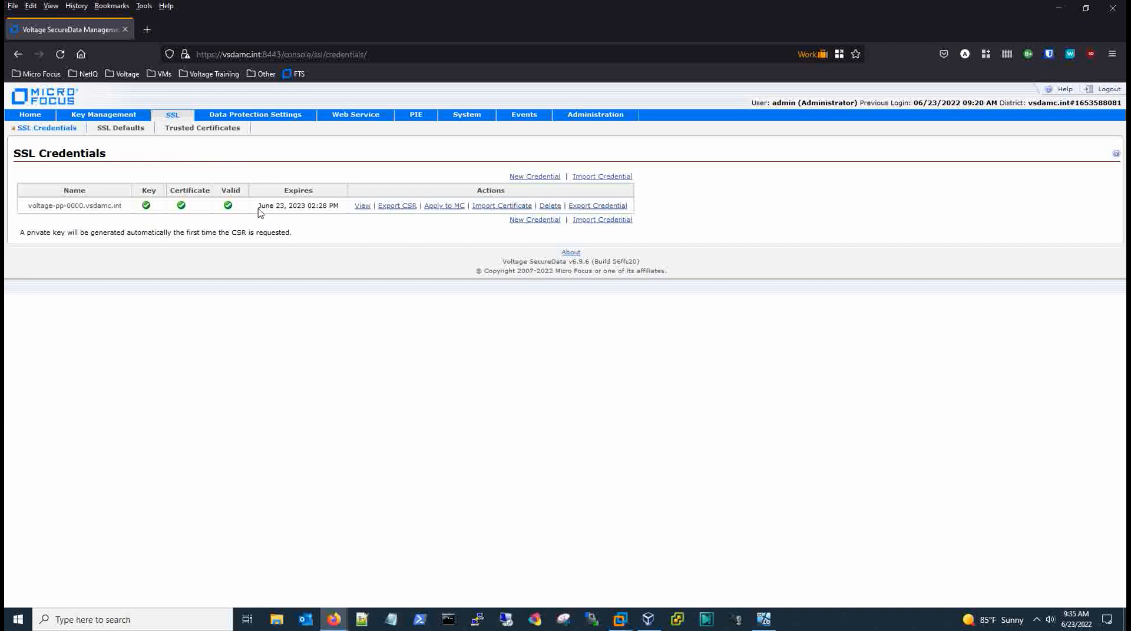
{"action": "left_click_drag", "start_coordinate": [259, 207], "coordinate": [341, 210]}
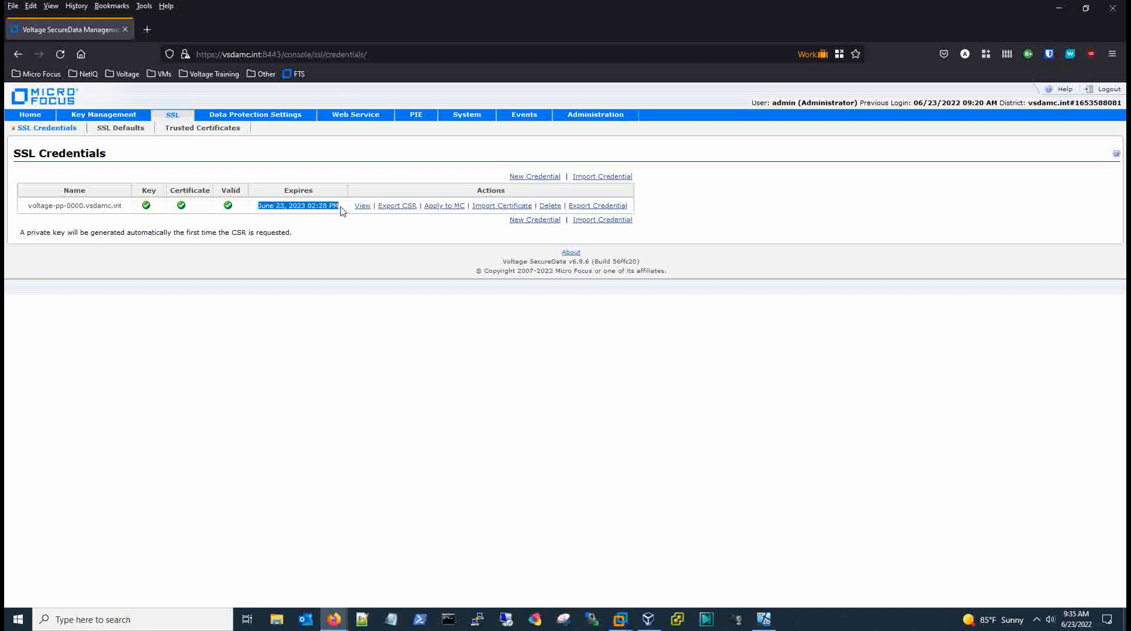
{"action": "left_click", "coordinate": [384, 238]}
{"action": "left_click", "coordinate": [394, 206]}
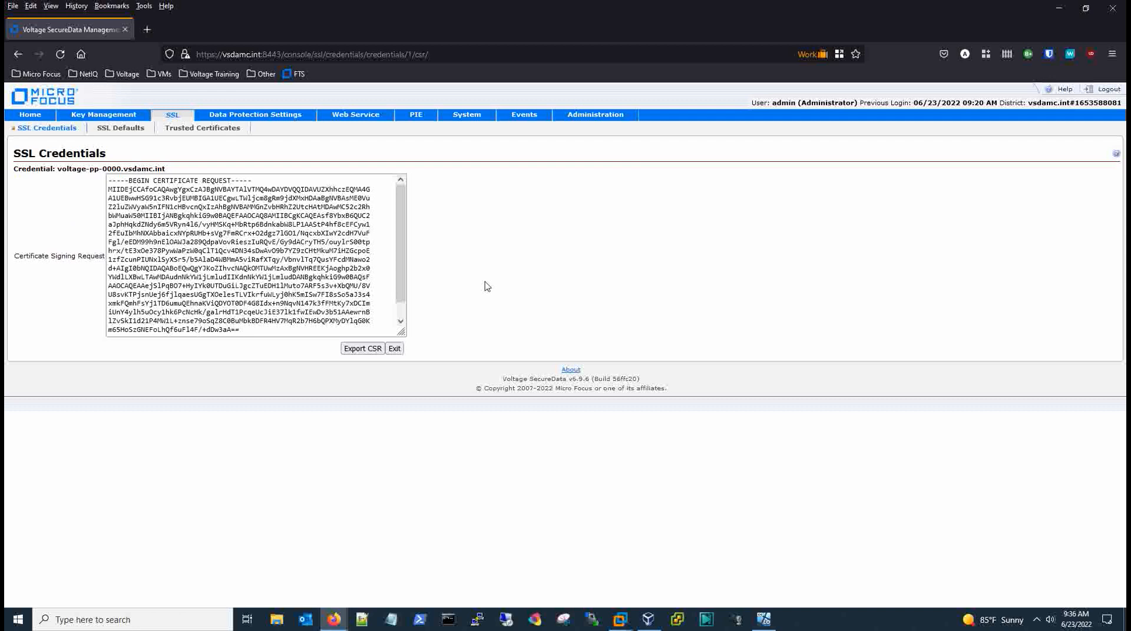
{"action": "left_click", "coordinate": [394, 348]}
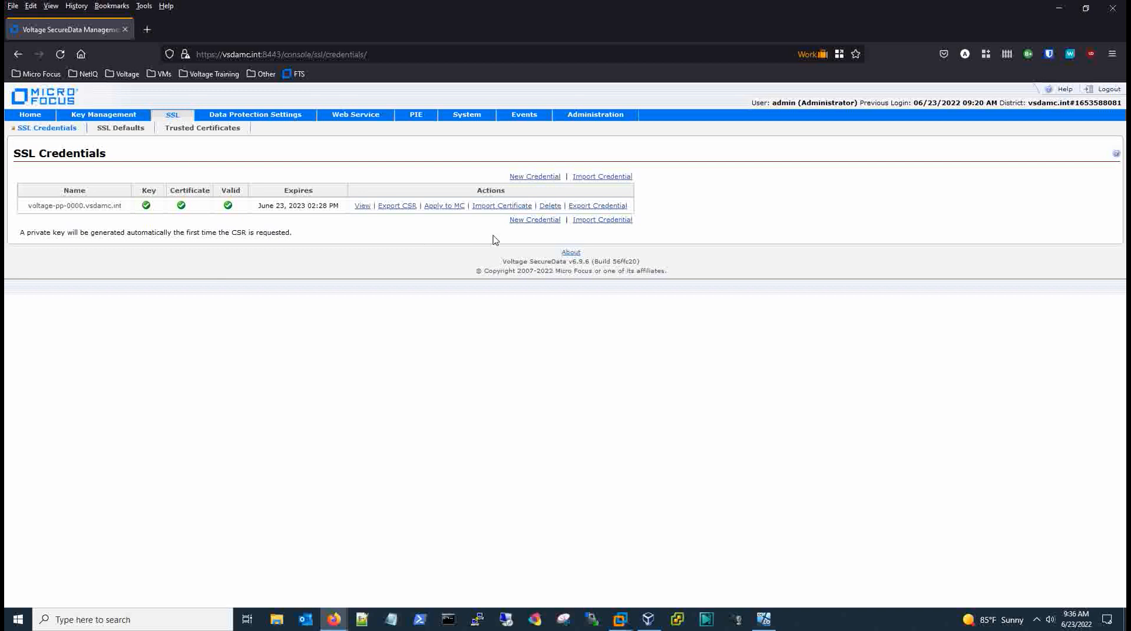
Export the voltage-pp-0000.vsdamc.int credential protected by an entered and confirmed password.
{"action": "left_click", "coordinate": [607, 209]}
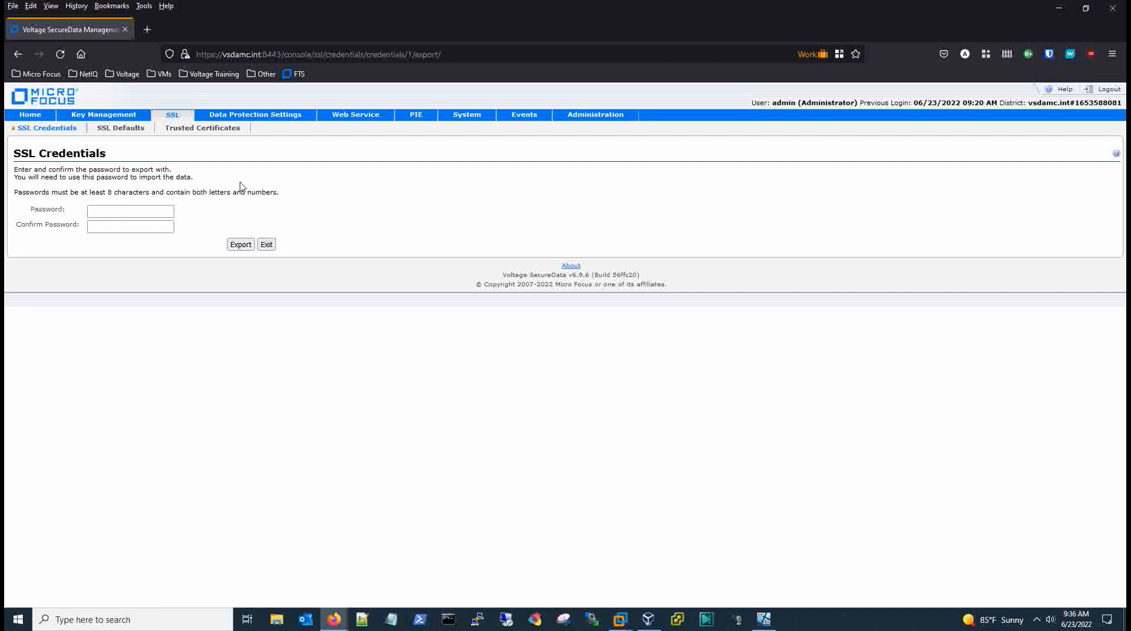
{"action": "left_click", "coordinate": [140, 212]}
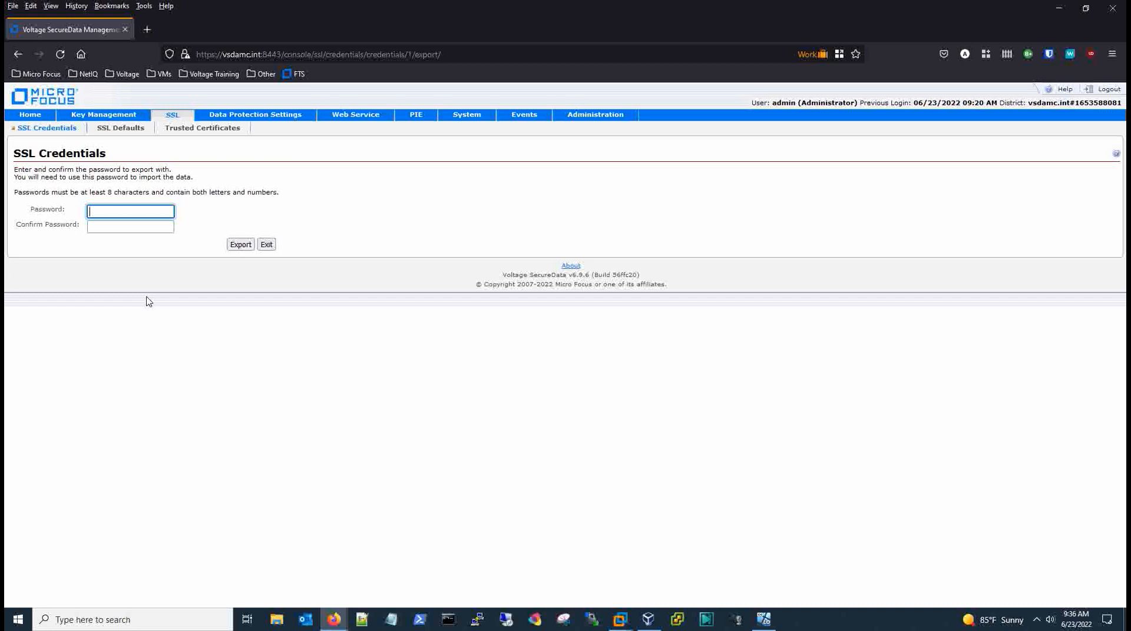
{"action": "type", "text": "••••••••••"}
{"action": "key", "text": "Tab"}
{"action": "type", "text": "••••••••••"}
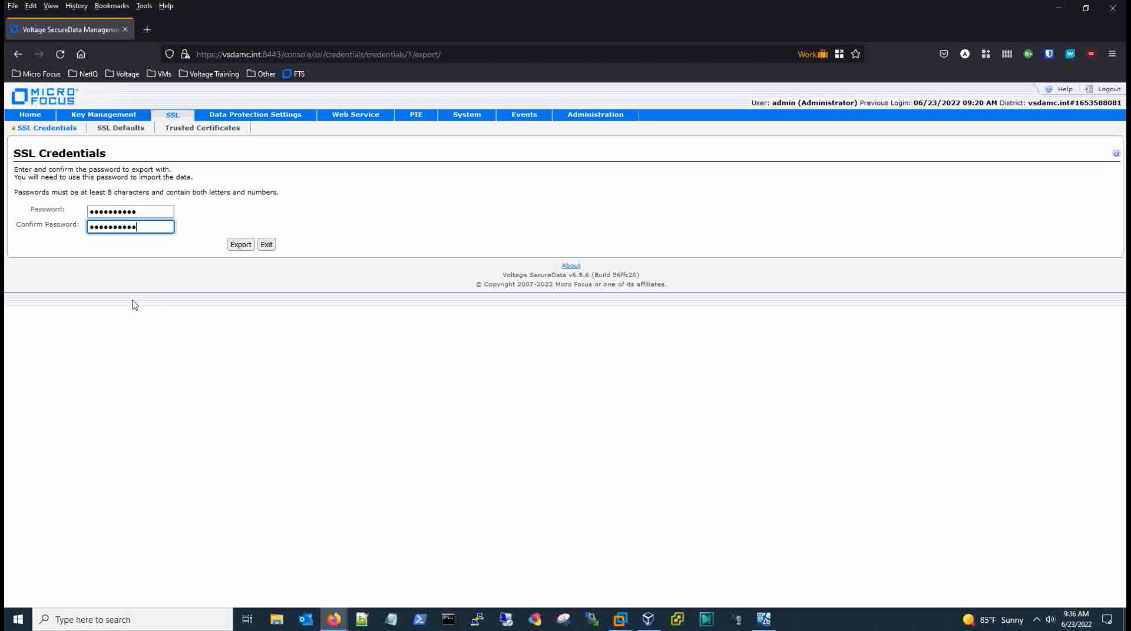
{"action": "left_click", "coordinate": [239, 245]}
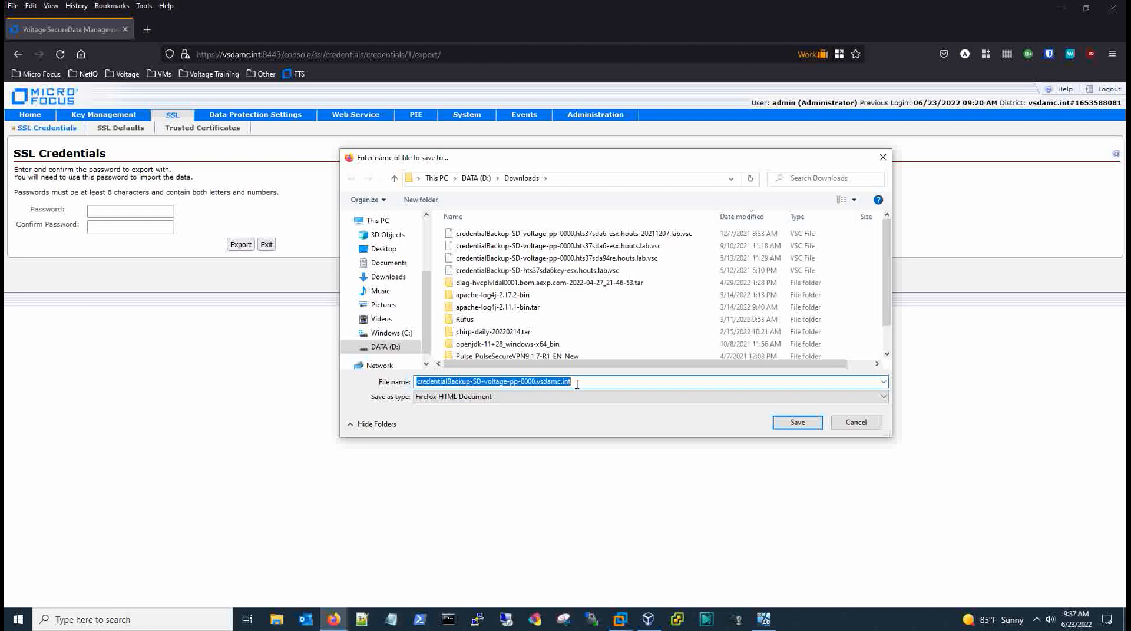
Save the backup as credentialBackup-SD-voltage-pp-0000.vsdamc.int-20220623.vsc and return to SSL credentials.
{"action": "left_click", "coordinate": [576, 384]}
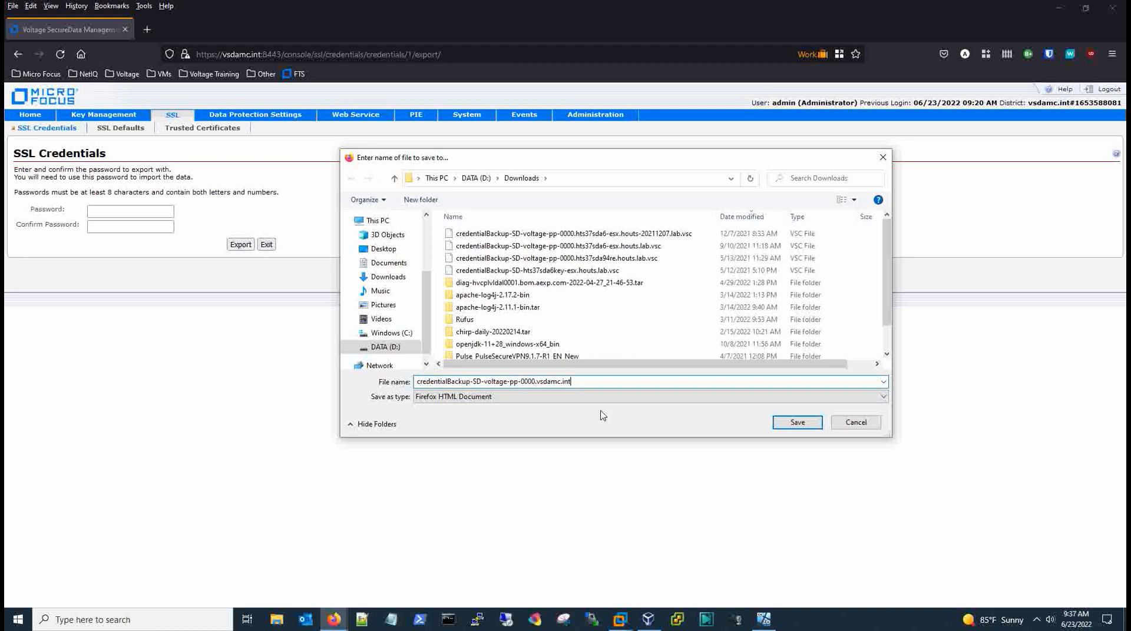
{"action": "type", "text": "-20220623"}
{"action": "left_click", "coordinate": [783, 425]}
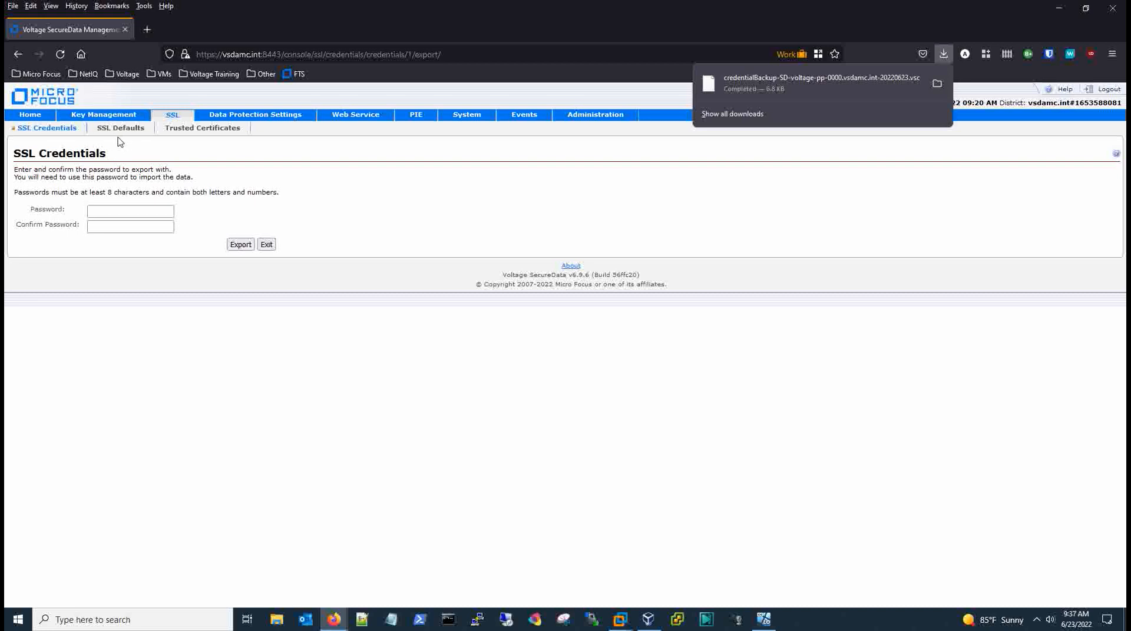
{"action": "left_click", "coordinate": [187, 129]}
{"action": "left_click", "coordinate": [51, 128]}
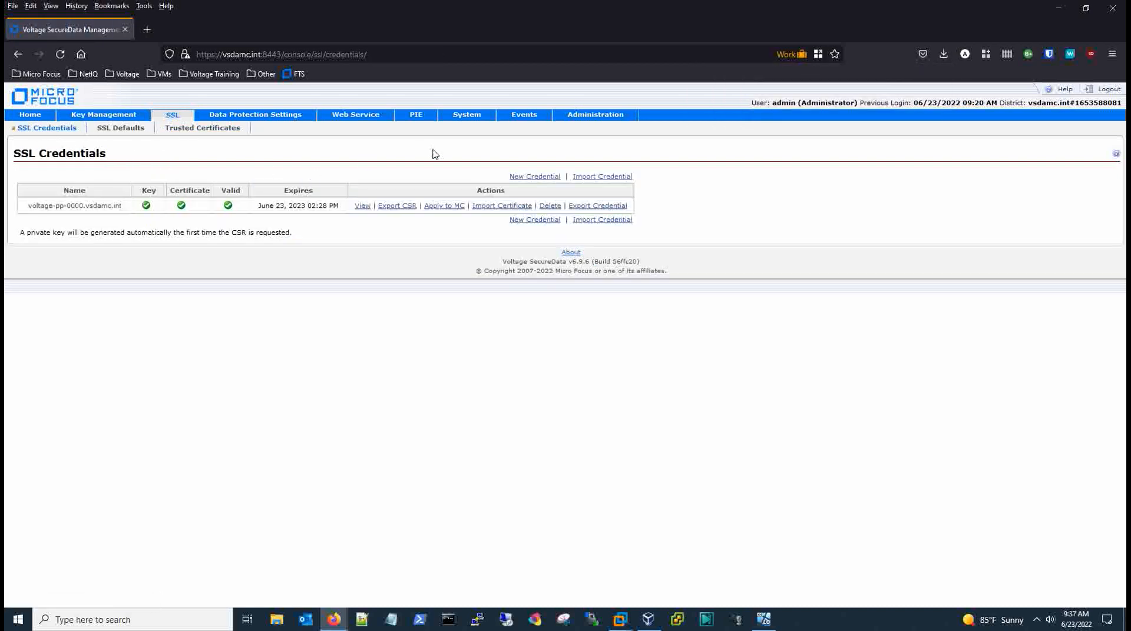
Delete the voltage-pp-0000.vsdamc.int credential and review the resulting pending deployment changes.
{"action": "left_click", "coordinate": [550, 206]}
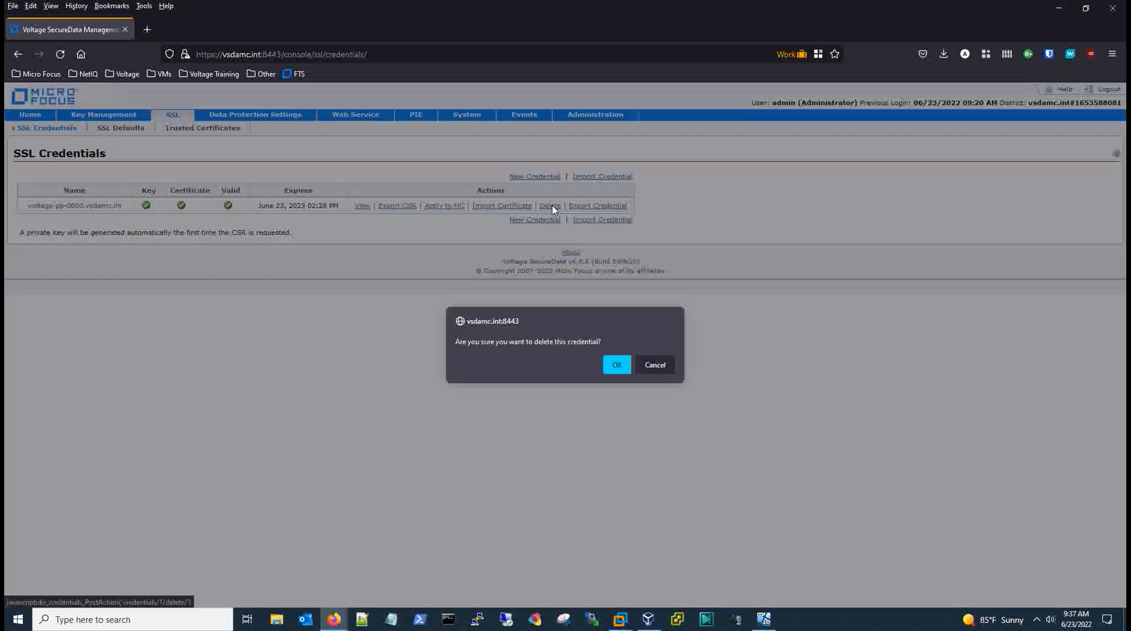
{"action": "left_click", "coordinate": [618, 367]}
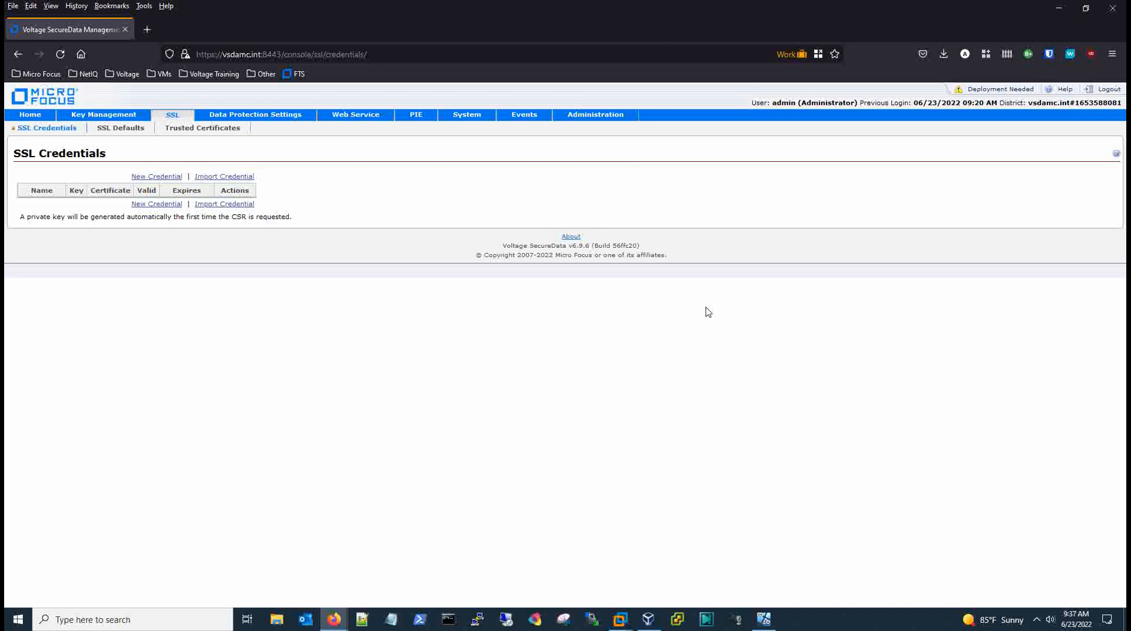
{"action": "left_click", "coordinate": [984, 91]}
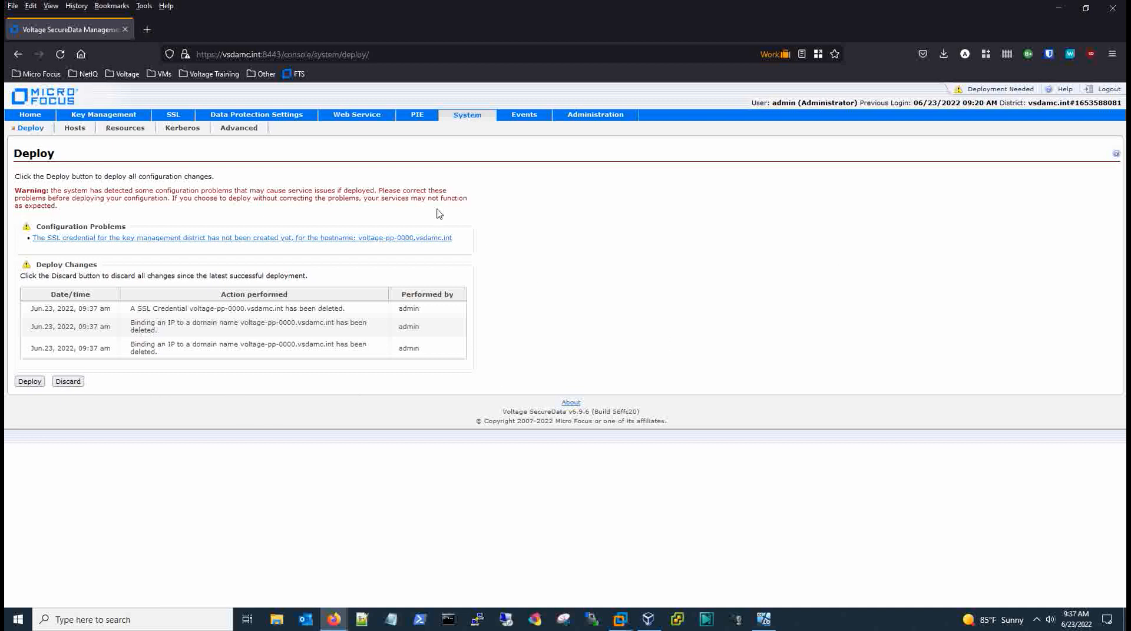
{"action": "left_click", "coordinate": [175, 121]}
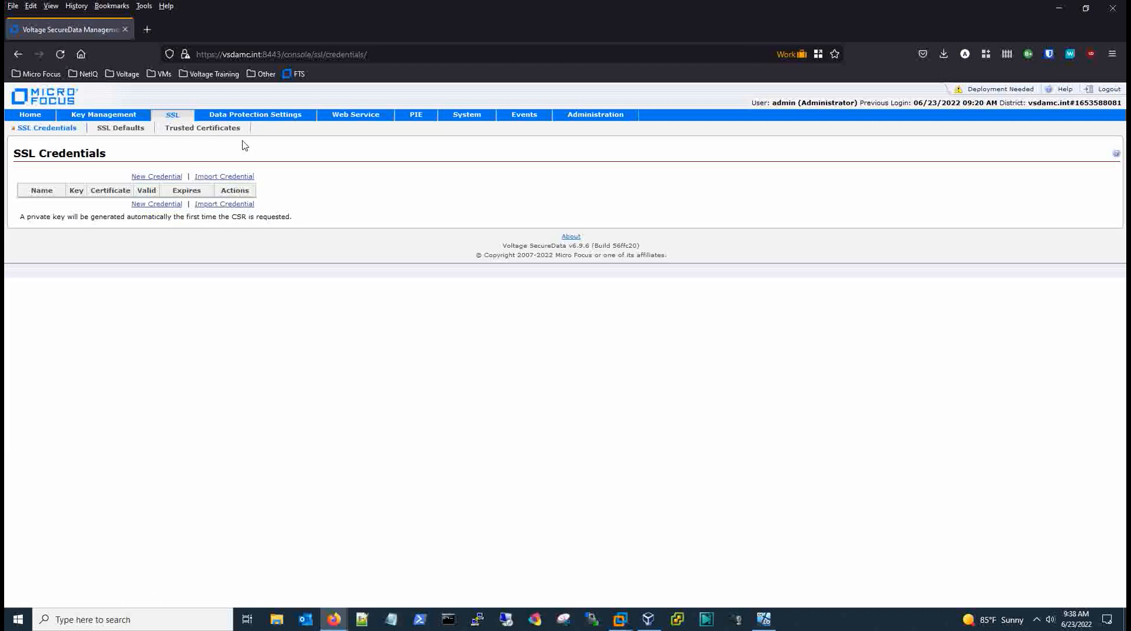
Create a new credential for hostname voltage-pp-0000.vsdamc.int and view the Deploy page's pending changes.
{"action": "left_click", "coordinate": [145, 179]}
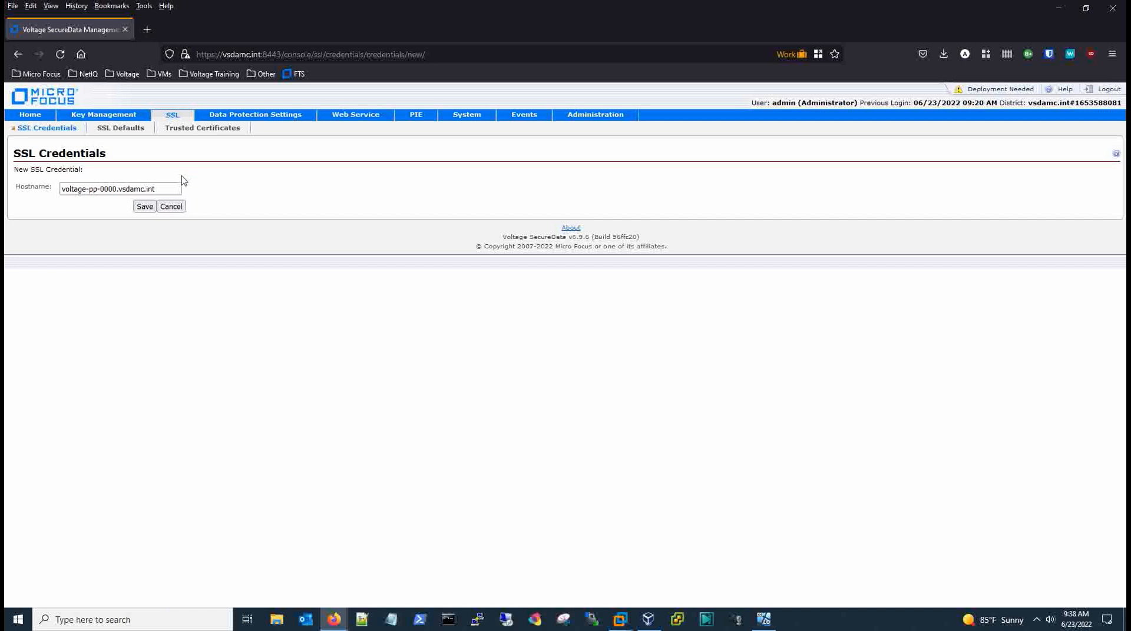
{"action": "left_click", "coordinate": [141, 209]}
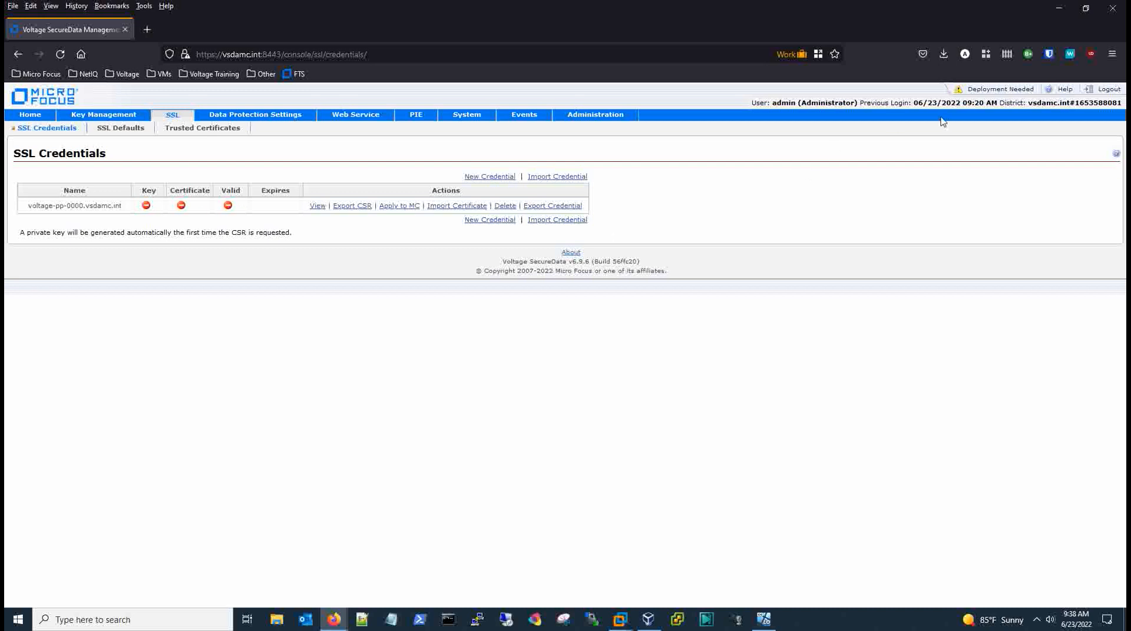
{"action": "left_click", "coordinate": [949, 91]}
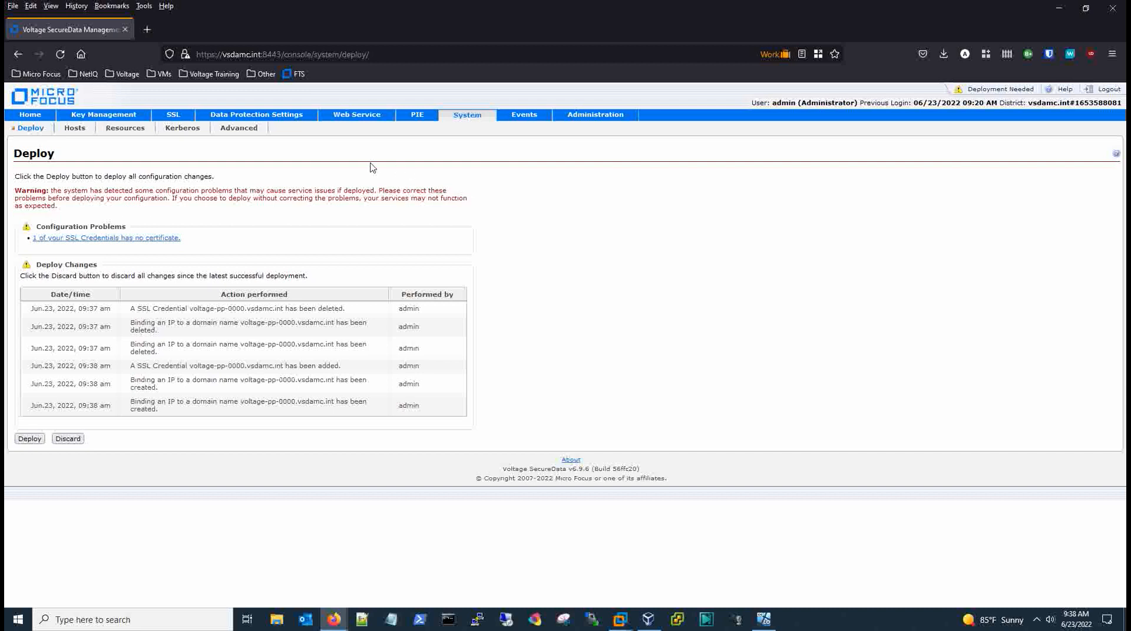
Select the new CSR for voltage-pp-0000.vsdamc.int from the SSL credentials list, then switch to the VirtualBox VM.
{"action": "left_click", "coordinate": [175, 117]}
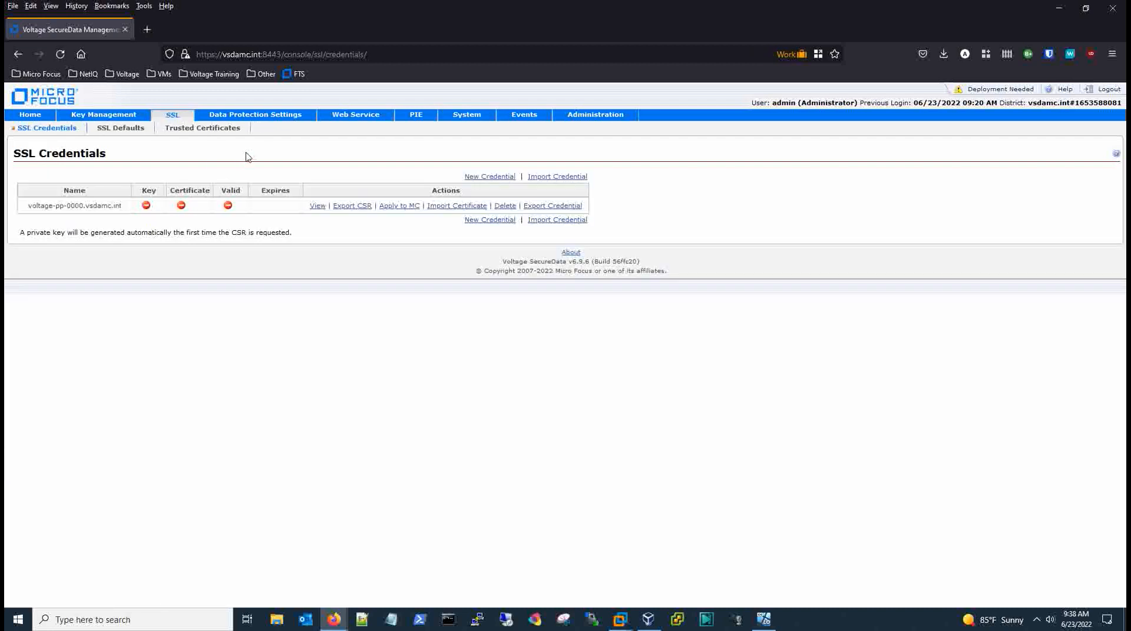
{"action": "left_click", "coordinate": [346, 207]}
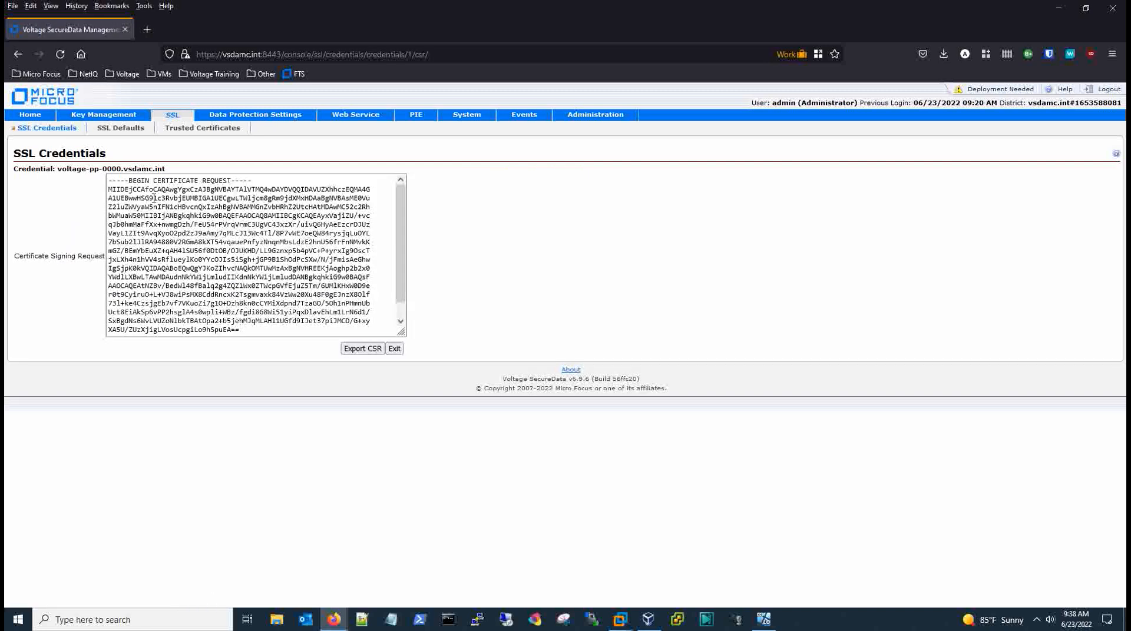
{"action": "left_click", "coordinate": [138, 194]}
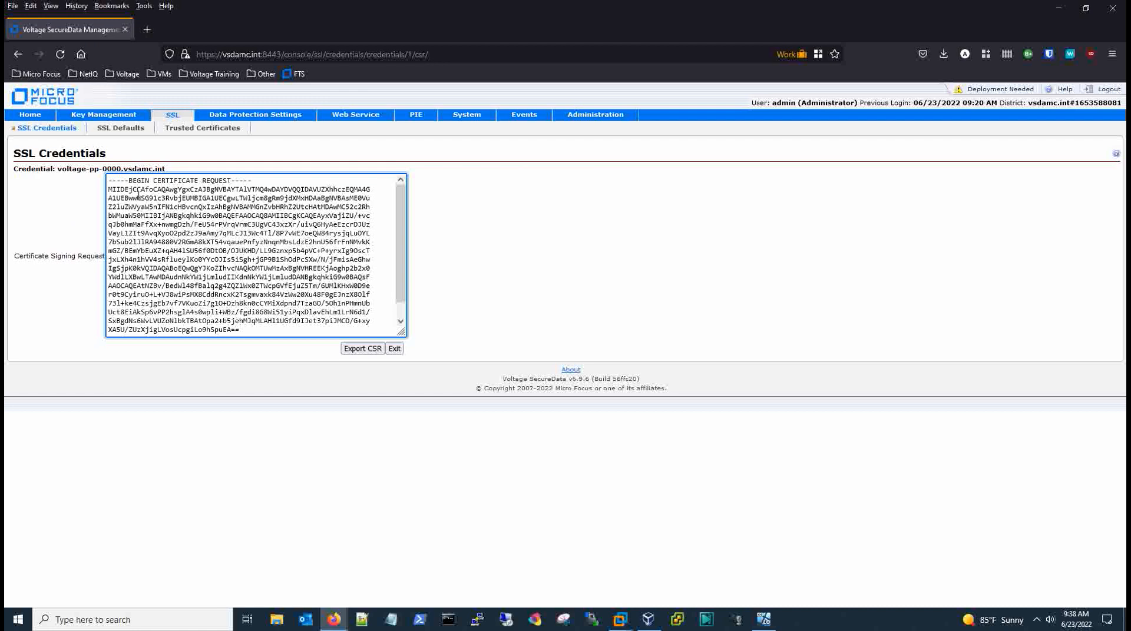
{"action": "key", "text": "ctrl+a"}
{"action": "key", "text": "ctrl+c"}
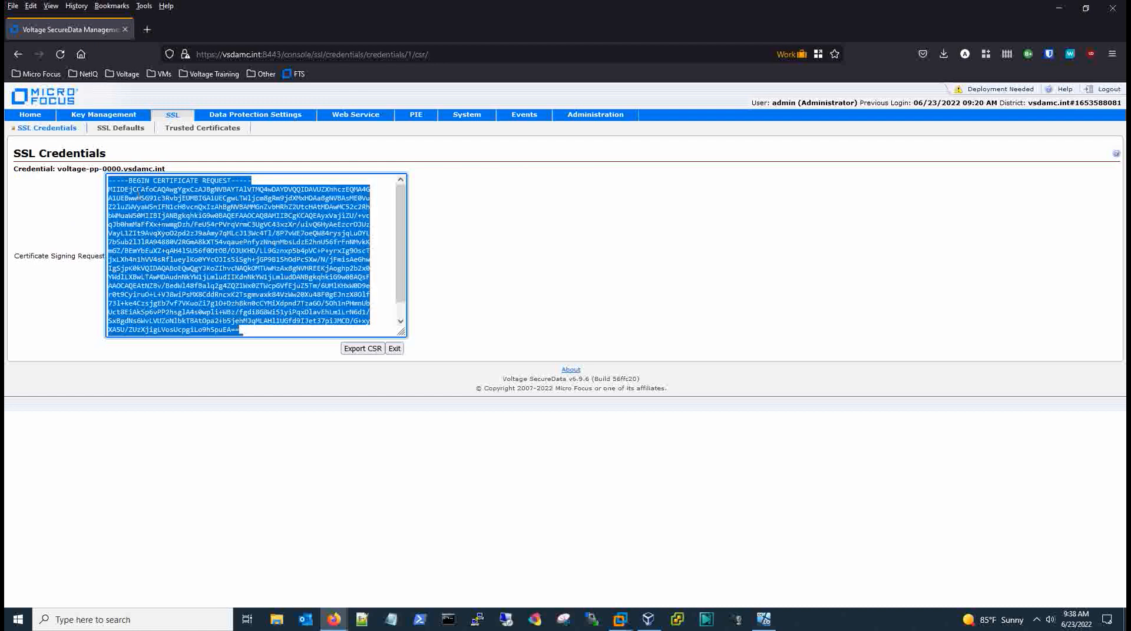
{"action": "left_click", "coordinate": [764, 620]}
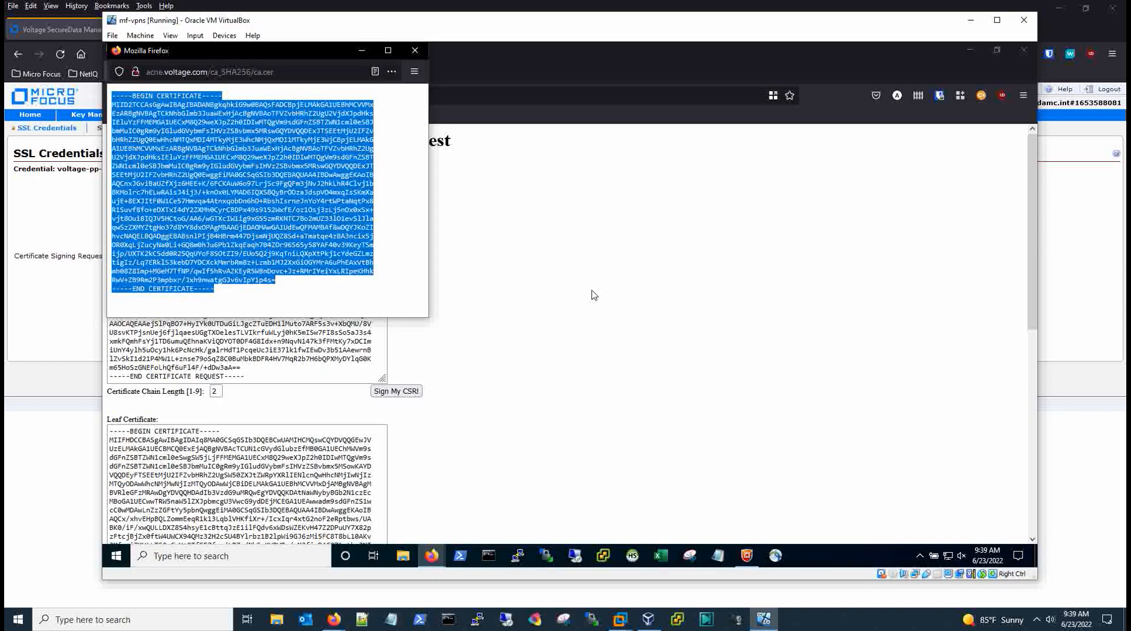
In CA-O-Matic, close the old certificate popup, replace the old CSR with the new one, and sign it.
{"action": "left_click_drag", "start_coordinate": [332, 51], "coordinate": [528, 156]}
{"action": "left_click", "coordinate": [611, 156]}
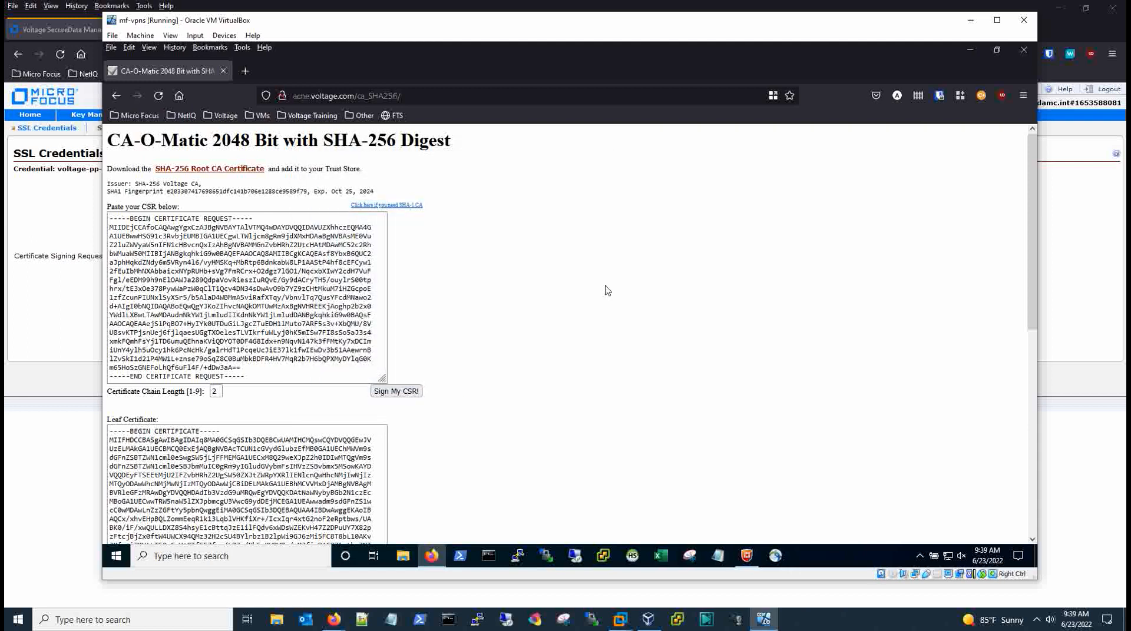
{"action": "left_click", "coordinate": [252, 375]}
{"action": "mouse_move", "coordinate": [252, 375]}
{"action": "left_mouse_down"}
{"action": "mouse_move", "coordinate": [60, 232]}
{"action": "mouse_move", "coordinate": [73, 207]}
{"action": "mouse_move", "coordinate": [248, 294]}
{"action": "mouse_move", "coordinate": [253, 393]}
{"action": "left_mouse_up"}
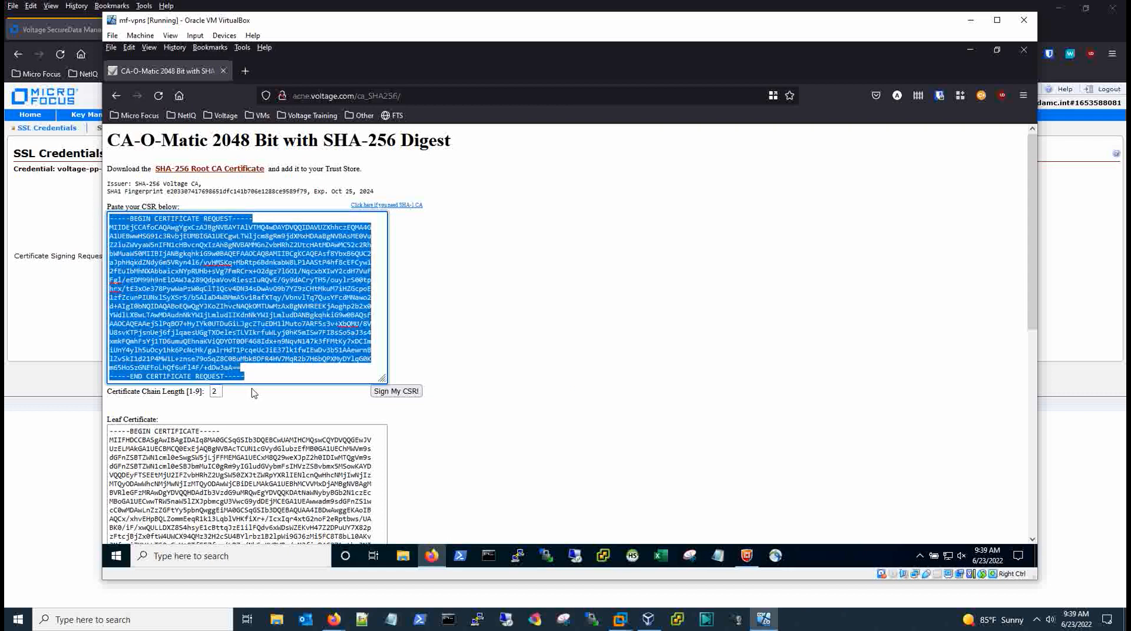
{"action": "key", "text": "Delete"}
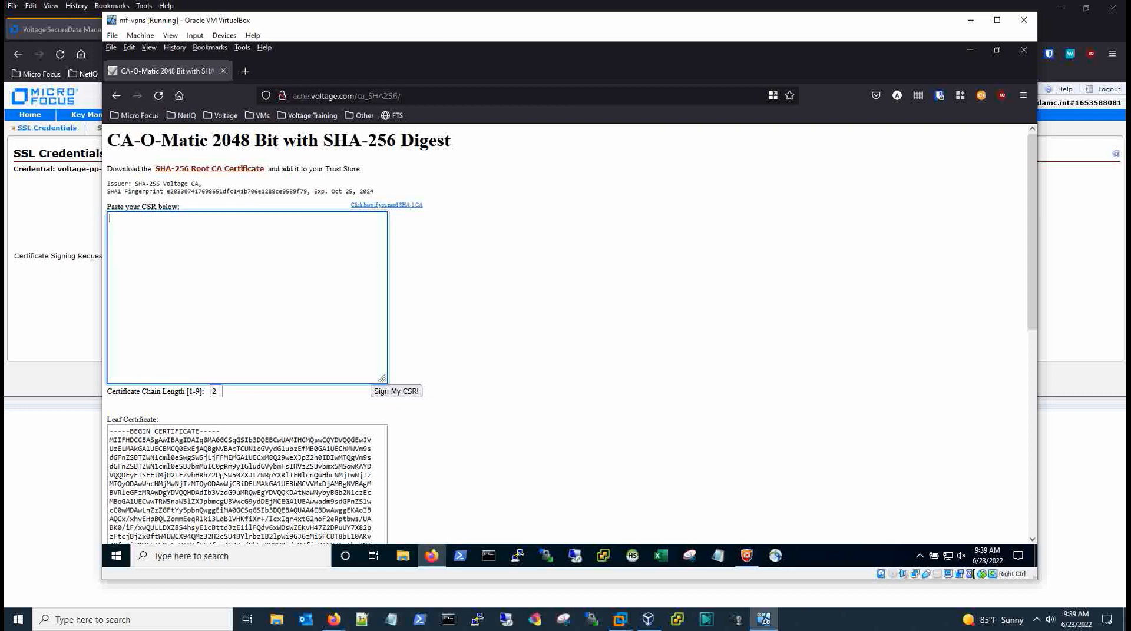
{"action": "key", "text": "ctrl+v"}
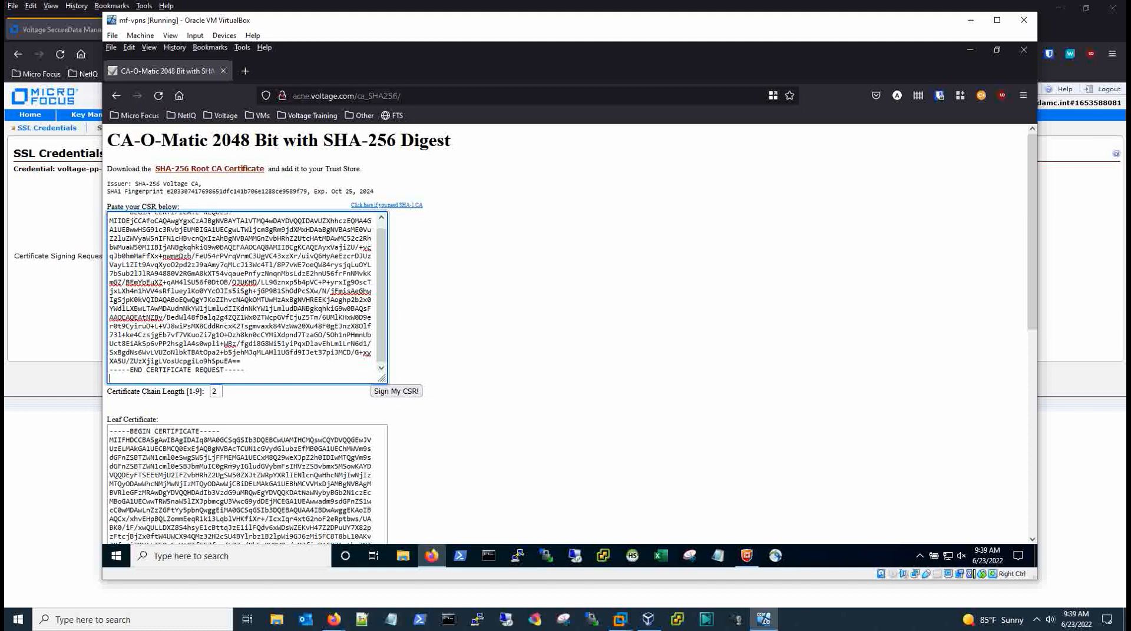
{"action": "key", "text": "BackSpace"}
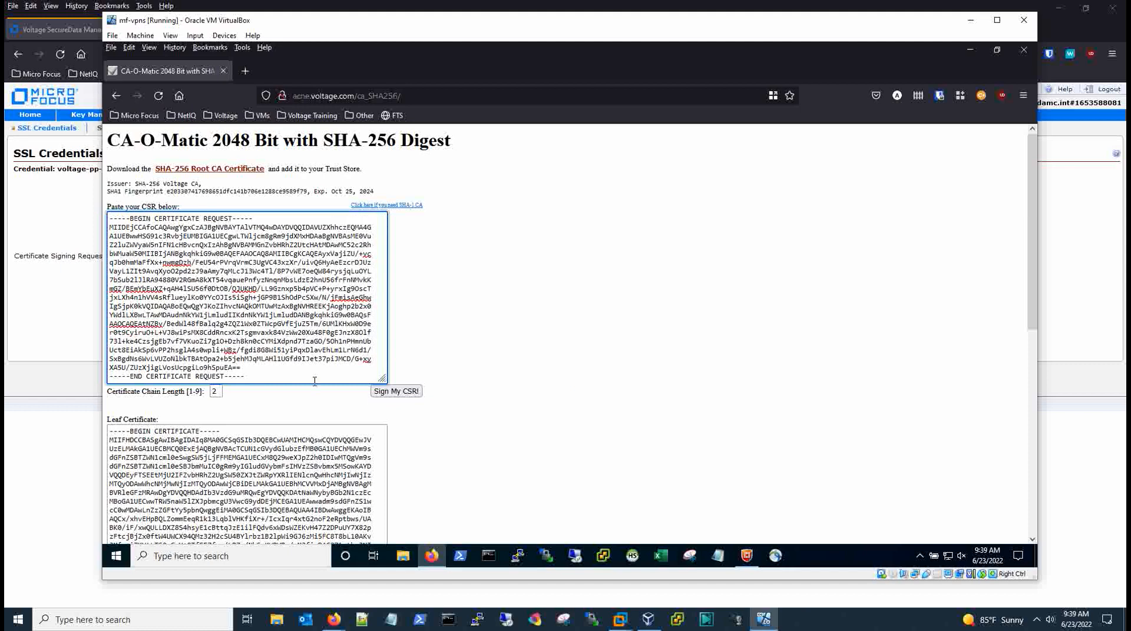
{"action": "left_click", "coordinate": [404, 393]}
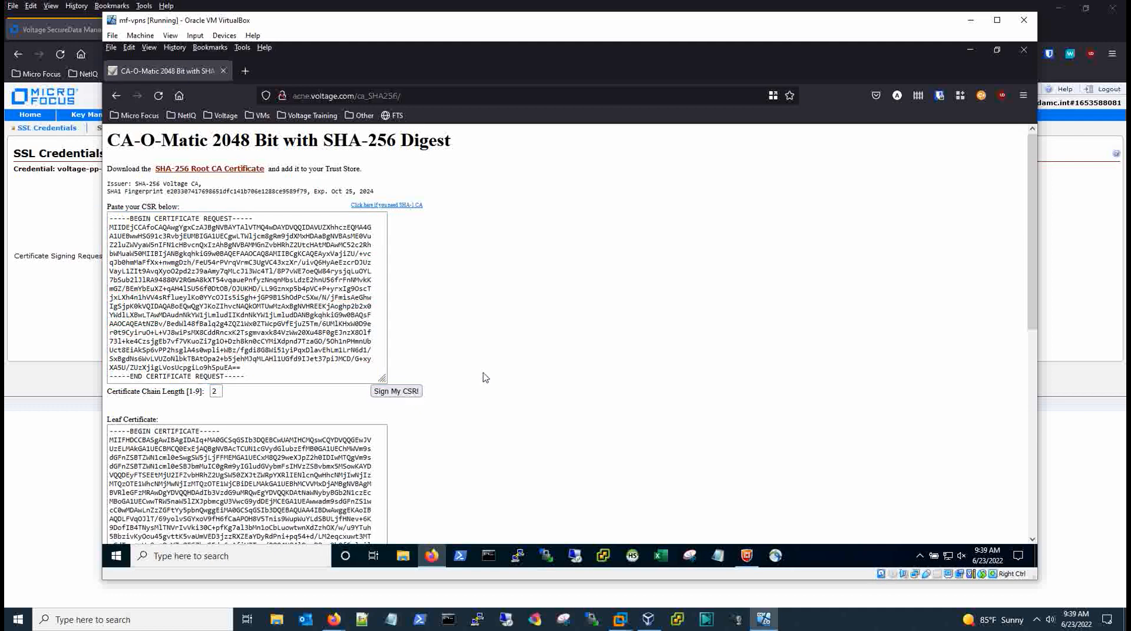
Select the resulting leaf certificate text and return to the host management console.
{"action": "scroll", "coordinate": [486, 376], "scroll_direction": "down", "scroll_amount": 5}
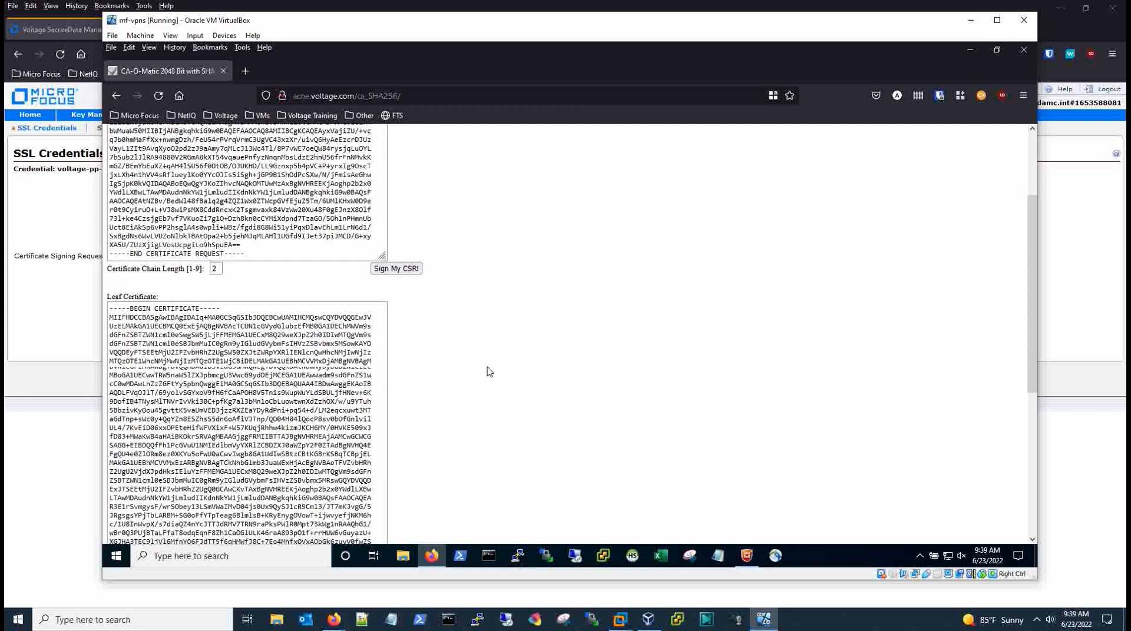
{"action": "scroll", "coordinate": [486, 372], "scroll_direction": "down", "scroll_amount": 2}
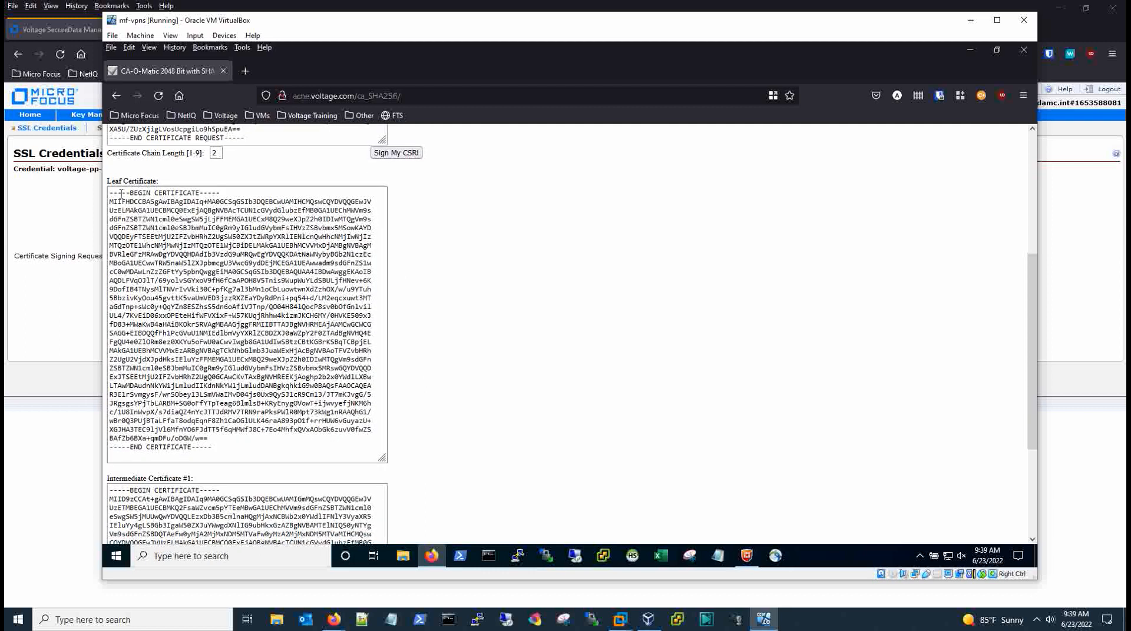
{"action": "left_click_drag", "start_coordinate": [110, 192], "coordinate": [219, 443]}
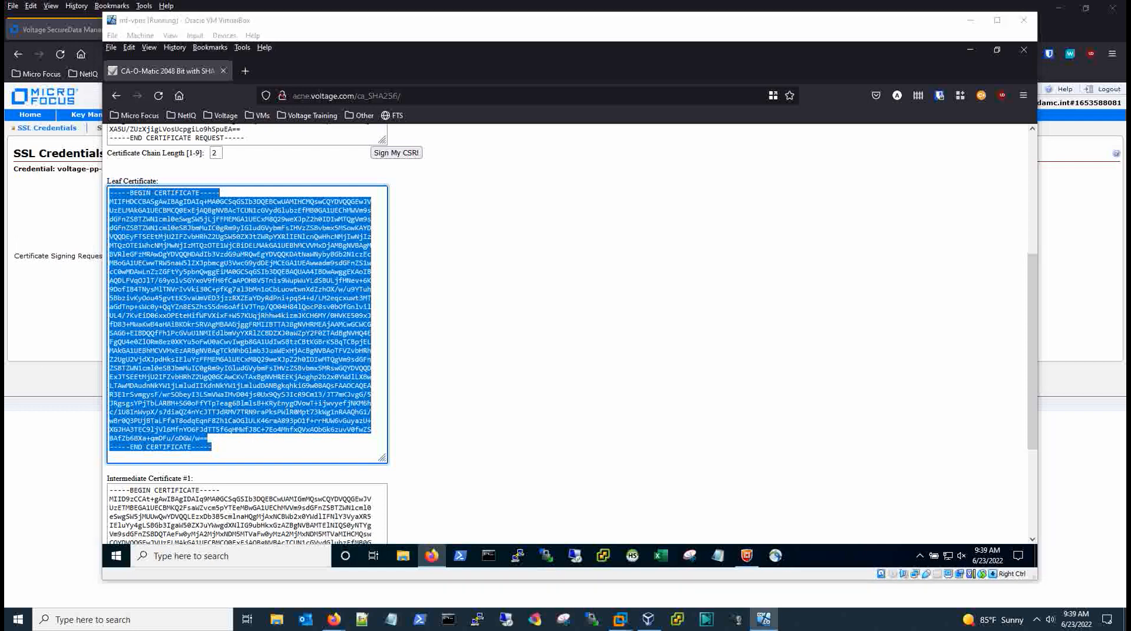
{"action": "left_click", "coordinate": [11, 334]}
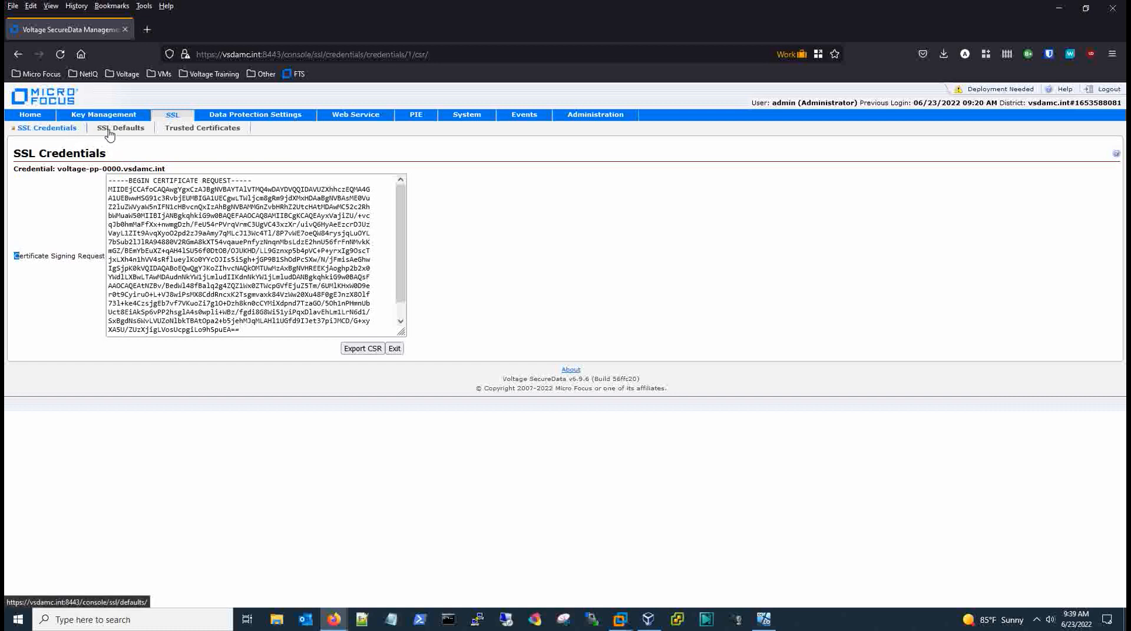
Import the signed leaf certificate into the voltage-pp-0000.vsdamc.int credential and add an intermediate certificate box.
{"action": "left_click", "coordinate": [172, 128]}
{"action": "left_click", "coordinate": [59, 133]}
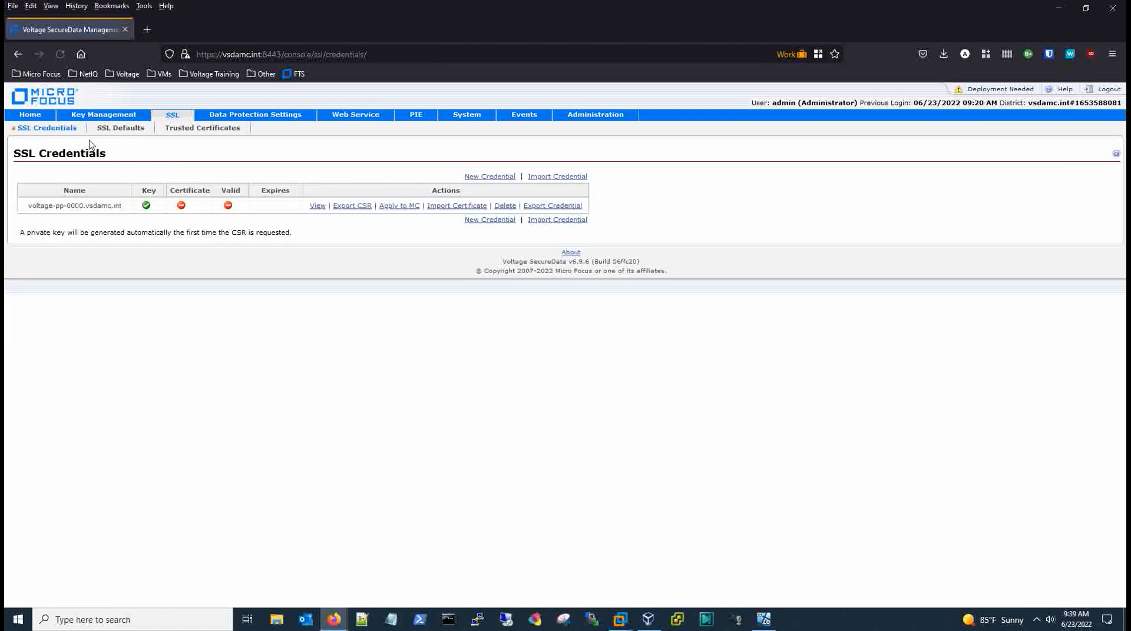
{"action": "left_click", "coordinate": [441, 207]}
{"action": "left_click", "coordinate": [205, 228]}
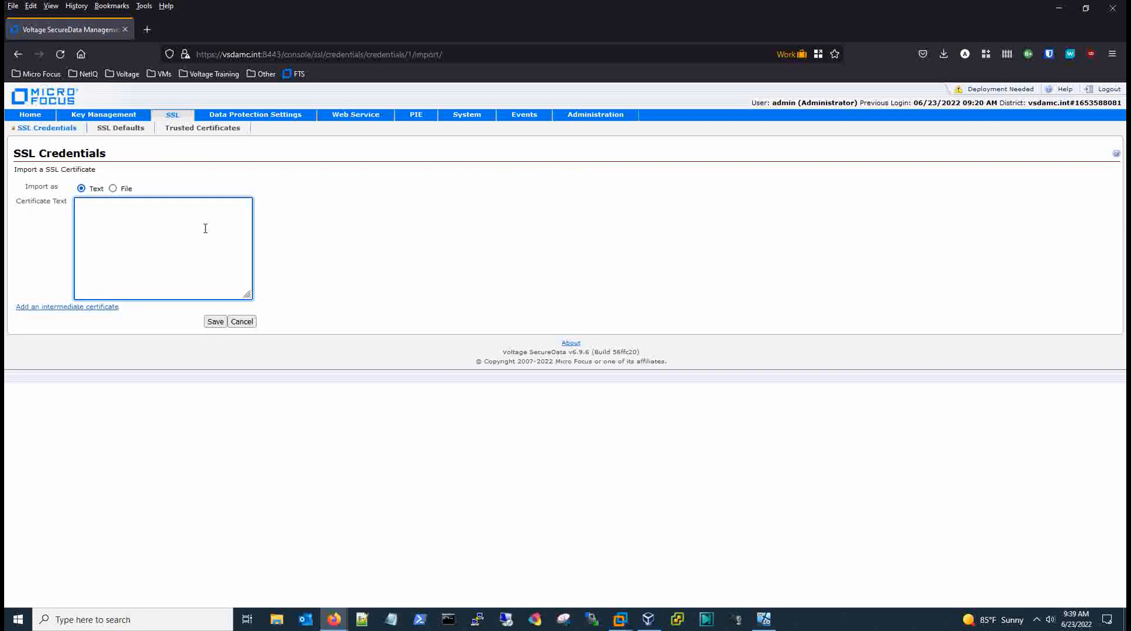
{"action": "key", "text": "ctrl+v"}
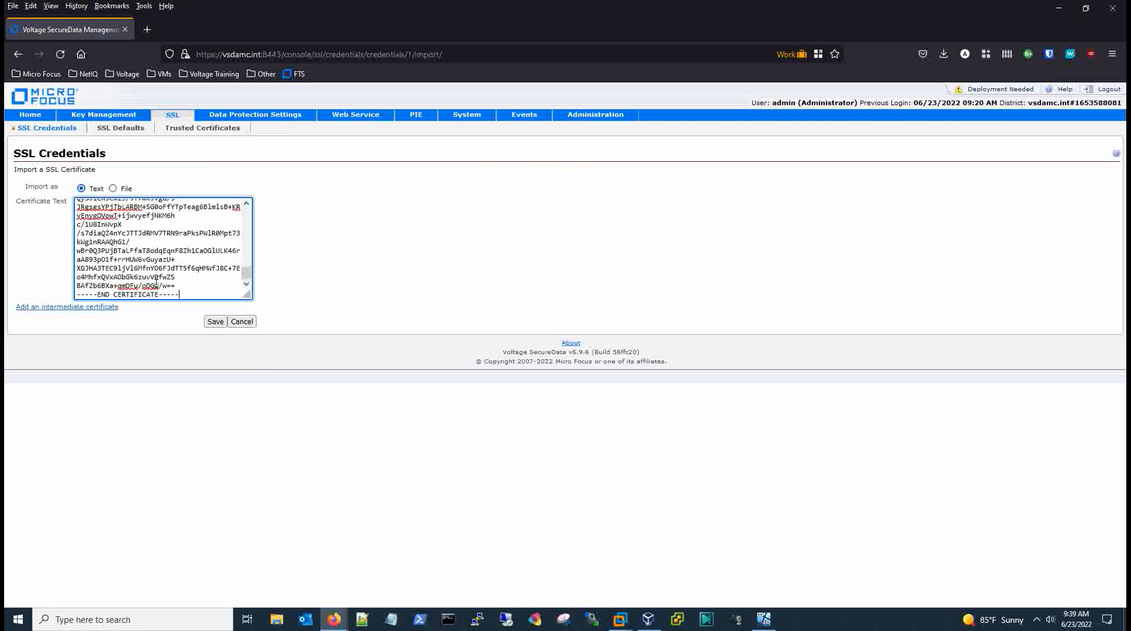
{"action": "left_click", "coordinate": [107, 307]}
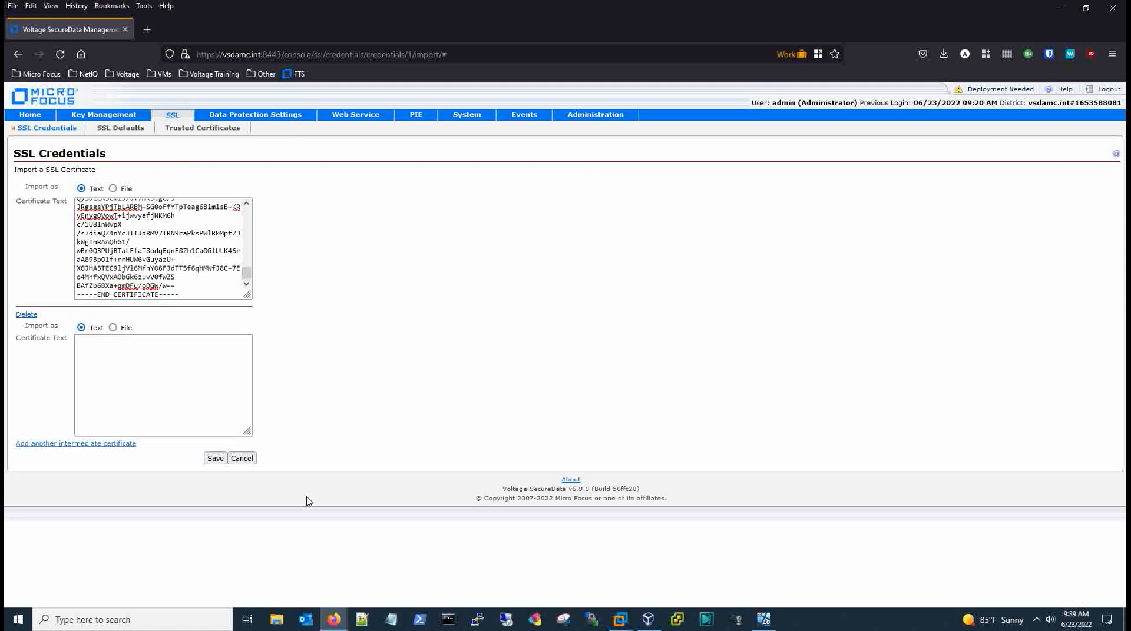
Copy the intermediate certificate from CA-O-Matic, paste it into the intermediate box, and save.
{"action": "left_click", "coordinate": [764, 618]}
{"action": "scroll", "coordinate": [457, 381], "scroll_direction": "down", "scroll_amount": 3}
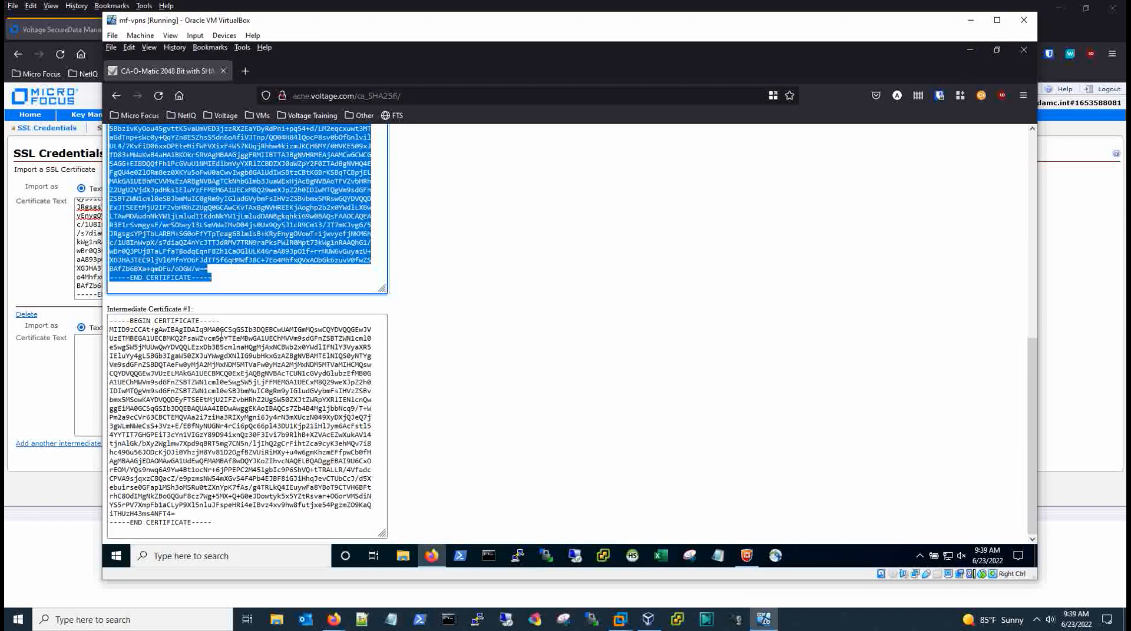
{"action": "left_click_drag", "start_coordinate": [109, 321], "coordinate": [221, 530]}
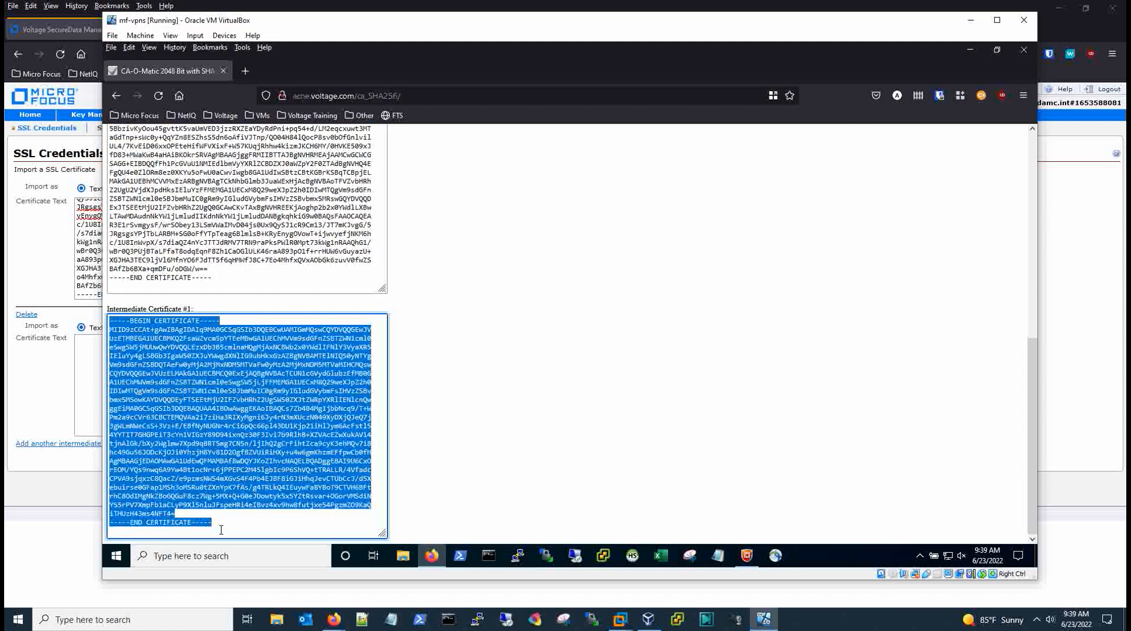
{"action": "left_click", "coordinate": [32, 396]}
{"action": "left_click", "coordinate": [121, 375]}
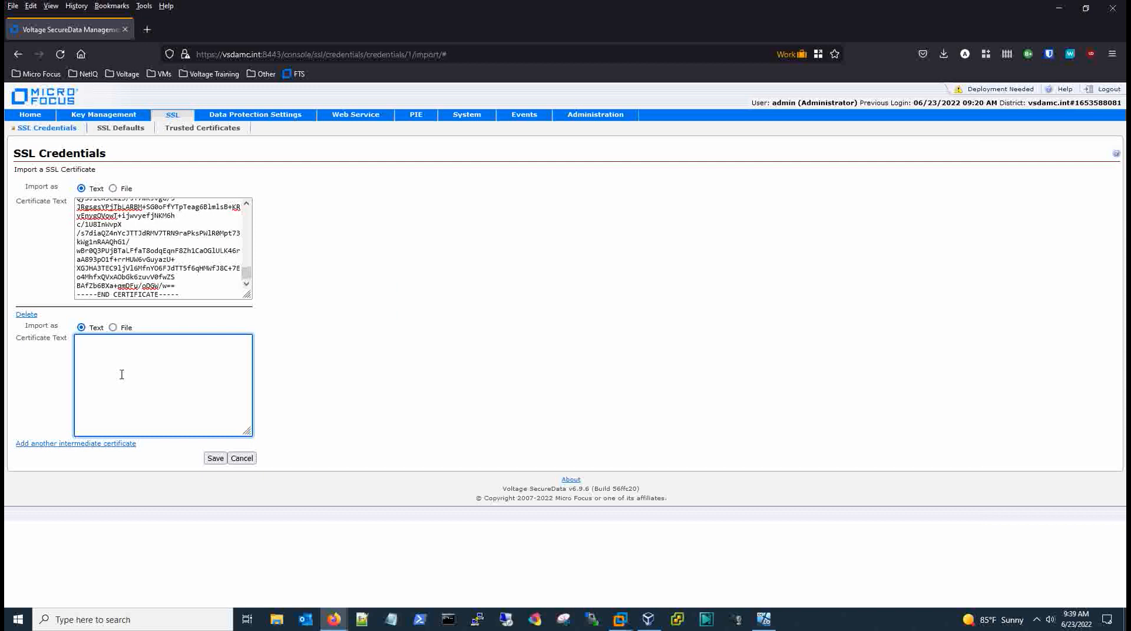
{"action": "key", "text": "ctrl+v"}
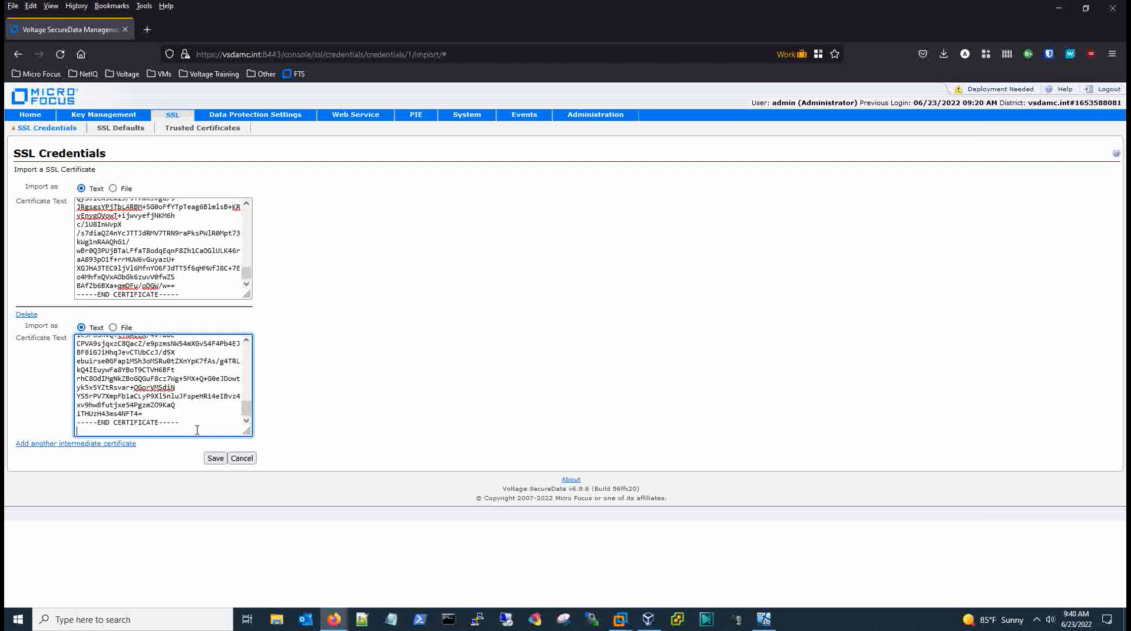
{"action": "left_click", "coordinate": [213, 458]}
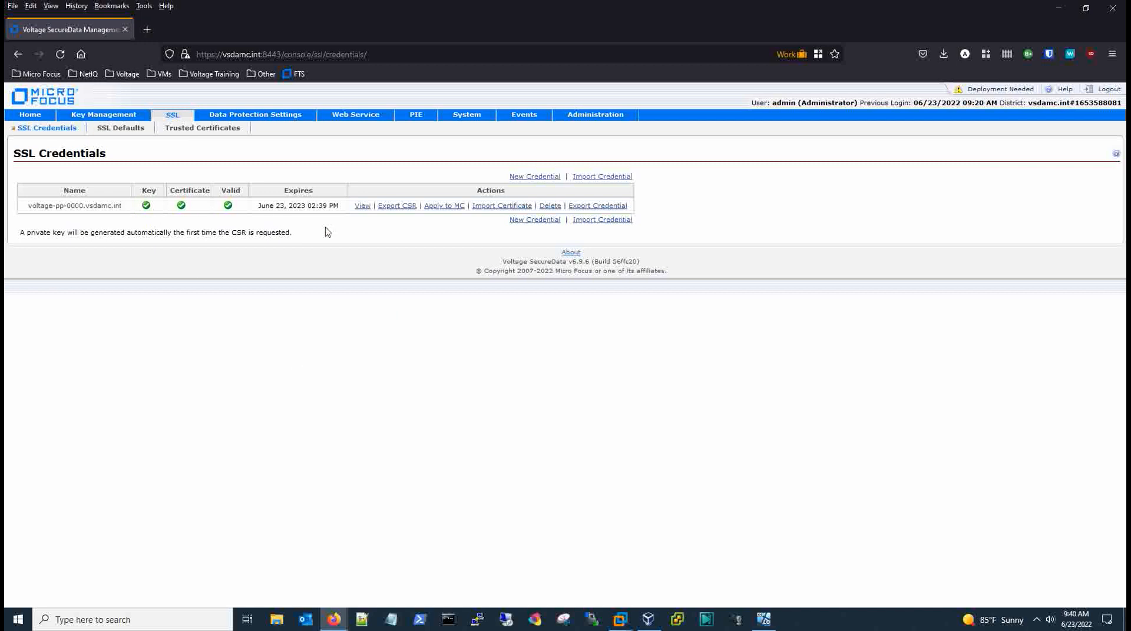
Deploy all pending SSL credential changes from the System > Deploy page.
{"action": "left_click", "coordinate": [976, 94]}
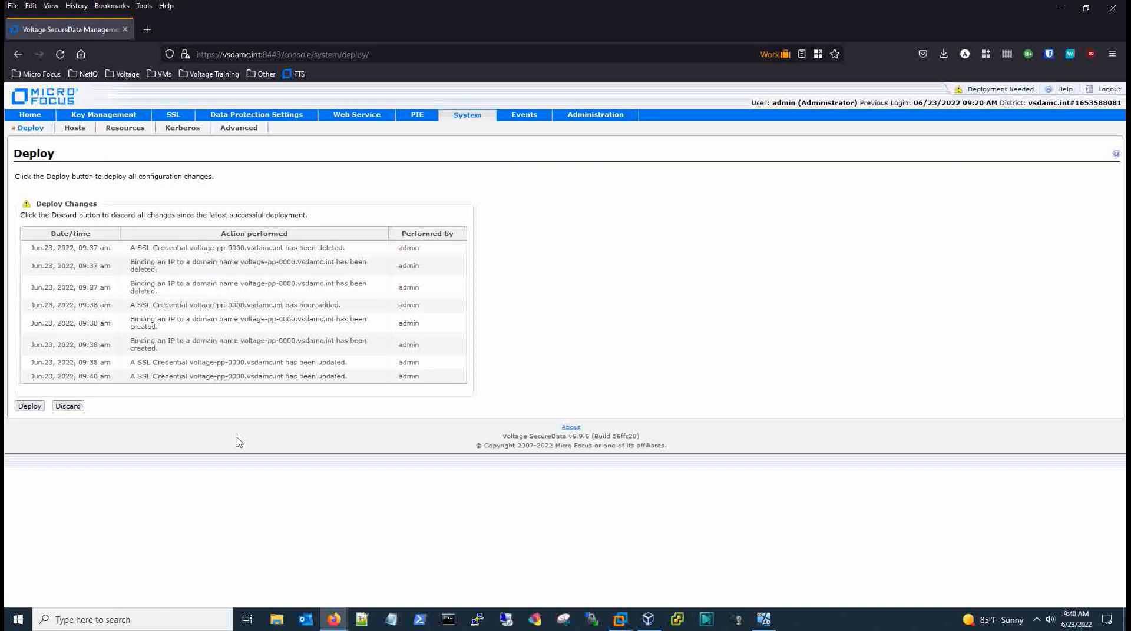
{"action": "left_click", "coordinate": [32, 409]}
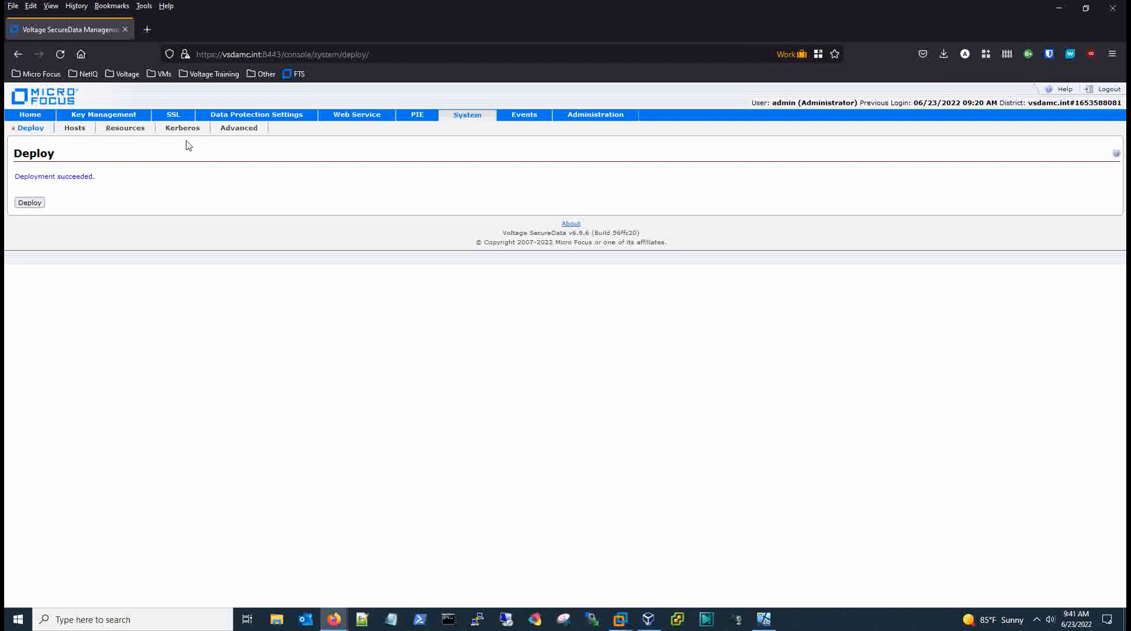
Return to the SSL Credentials list to confirm voltage-pp-0000.vsdamc.int shows valid key and certificate.
{"action": "left_click", "coordinate": [170, 115]}
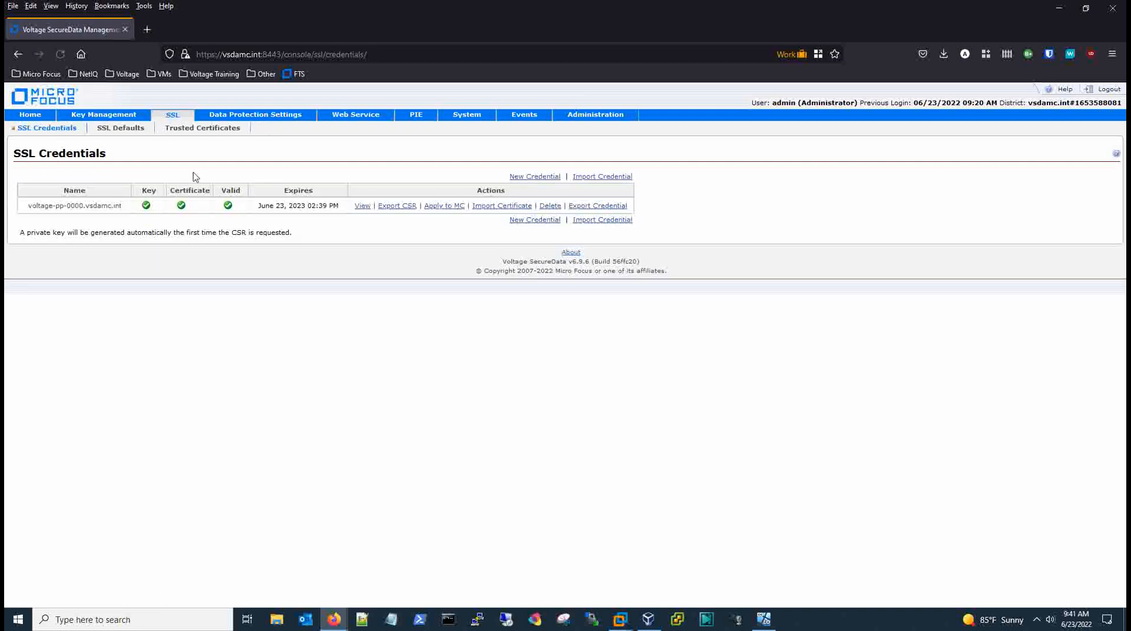